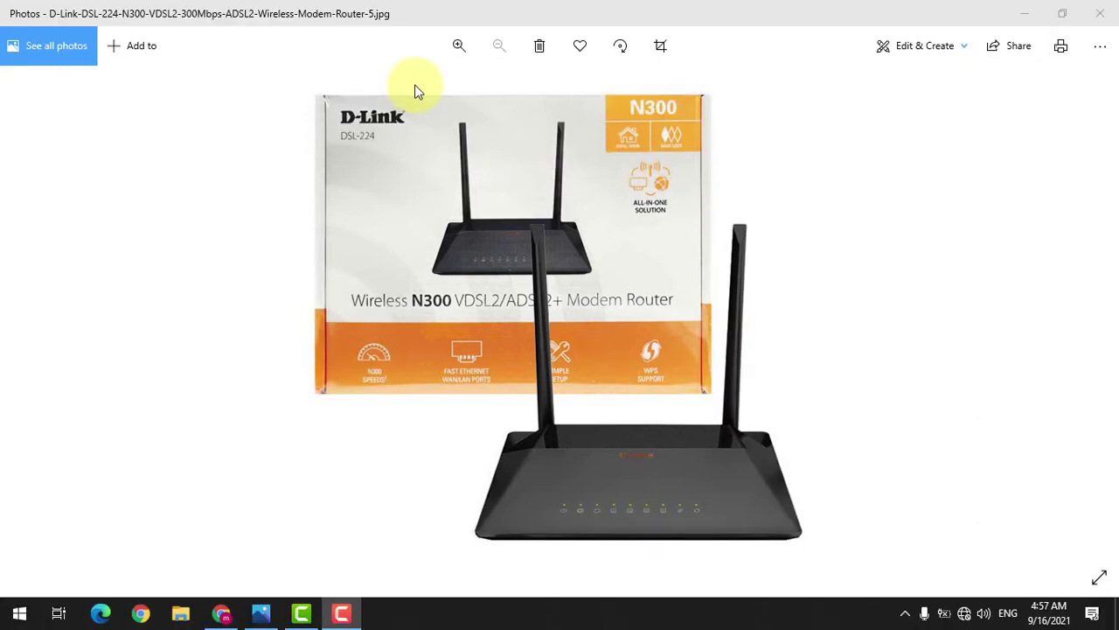
# Step: Advance to photo 20210916_042029.jpg, which shows the SP-515 VDSL splitter
pyautogui.press('Right')
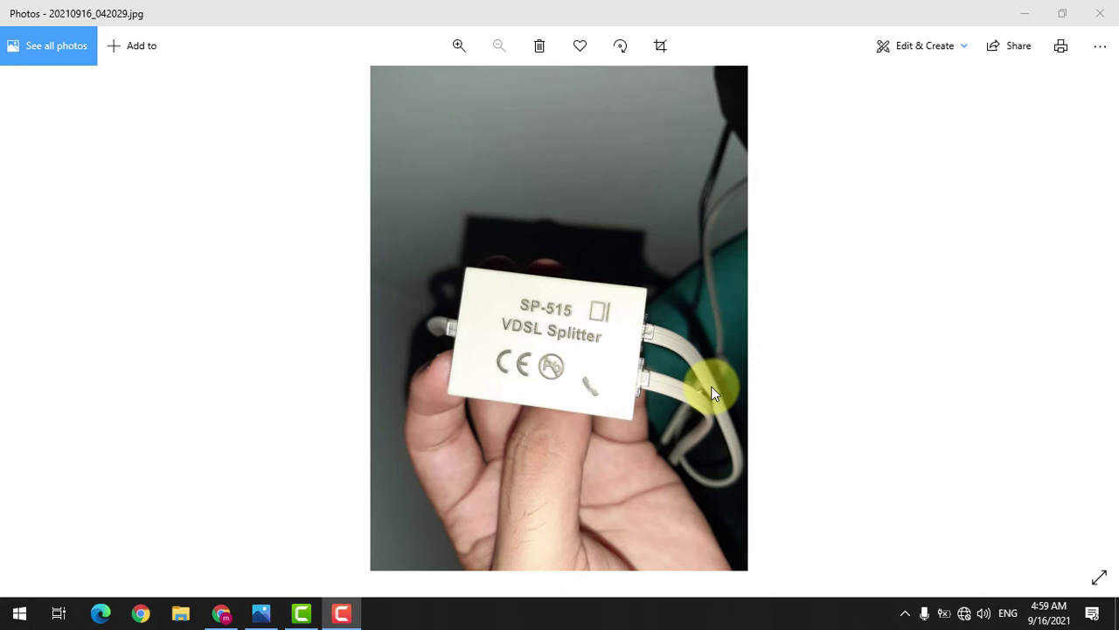
# Step: Go back to the DSL-224 N300 router photo and show the Windows Wi-Fi network list
pyautogui.press('Right')
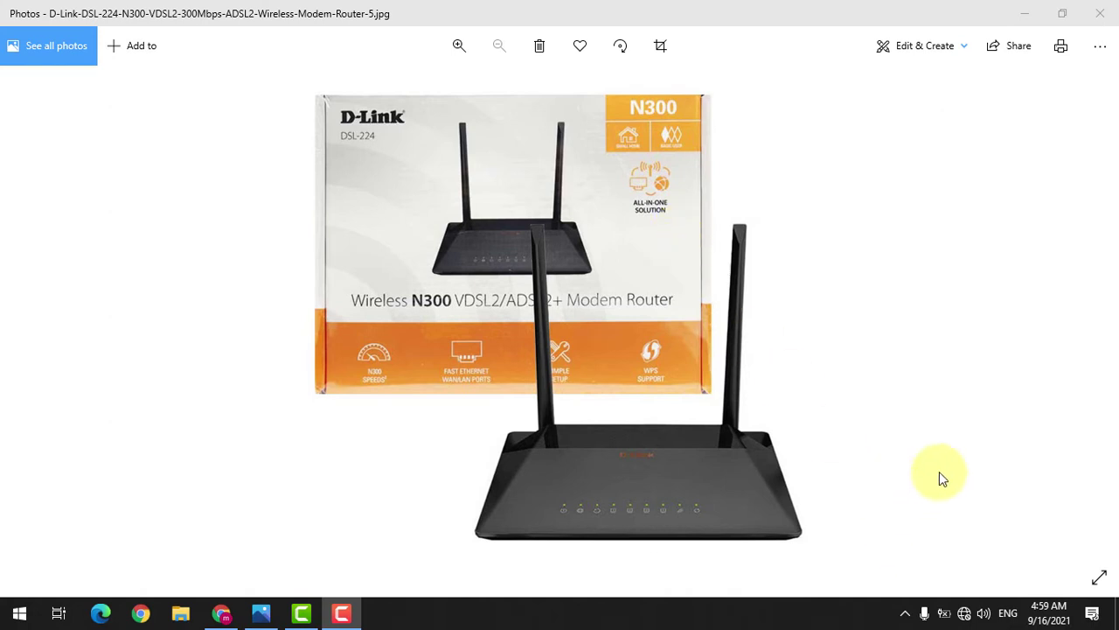
pyautogui.click(965, 612)
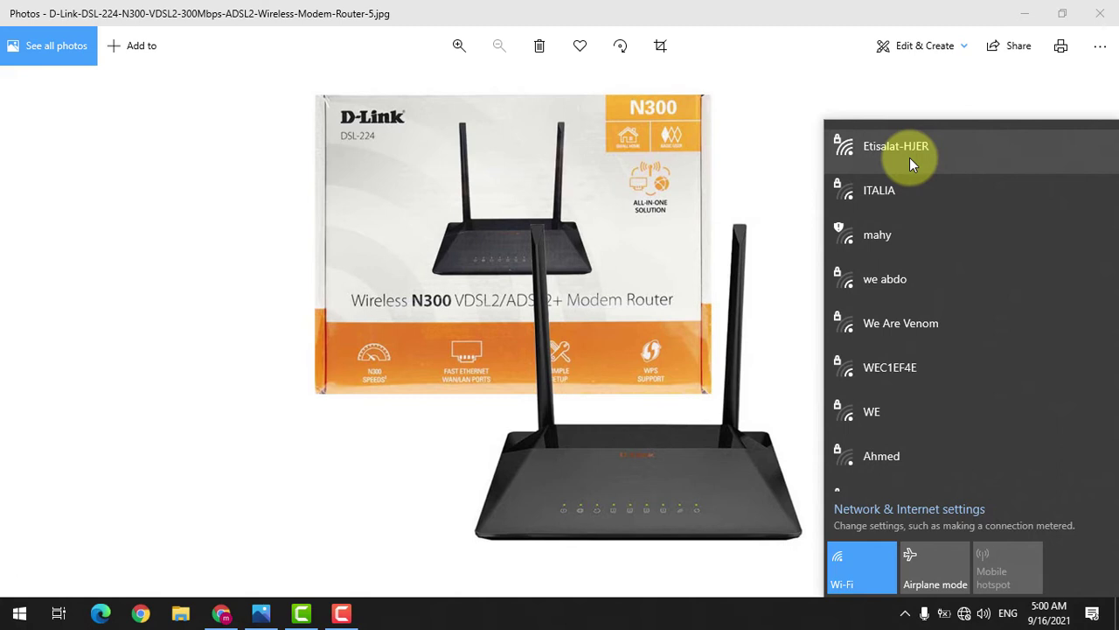
# Step: Join the Etisalat-HJER Wi-Fi network by entering its network security key
pyautogui.click(940, 159)
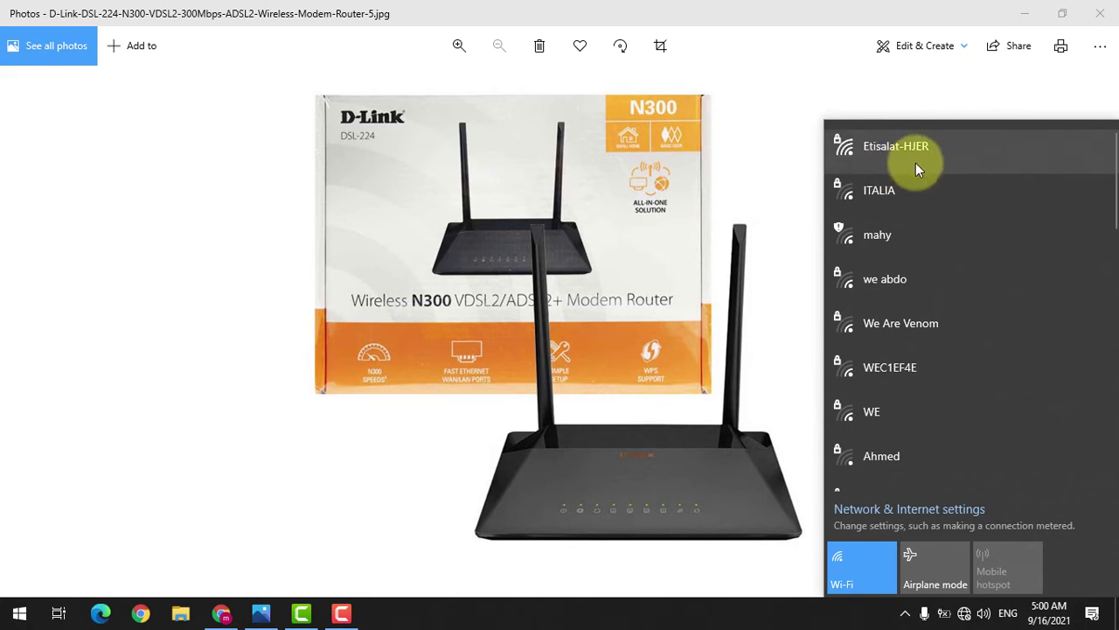
pyautogui.click(912, 163)
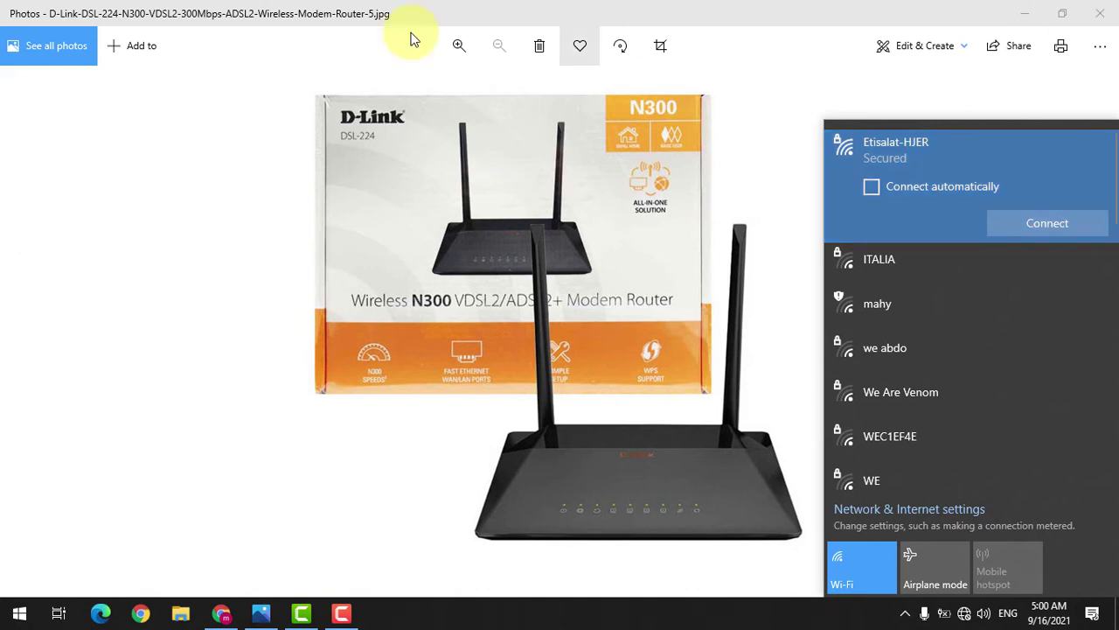
pyautogui.click(410, 85)
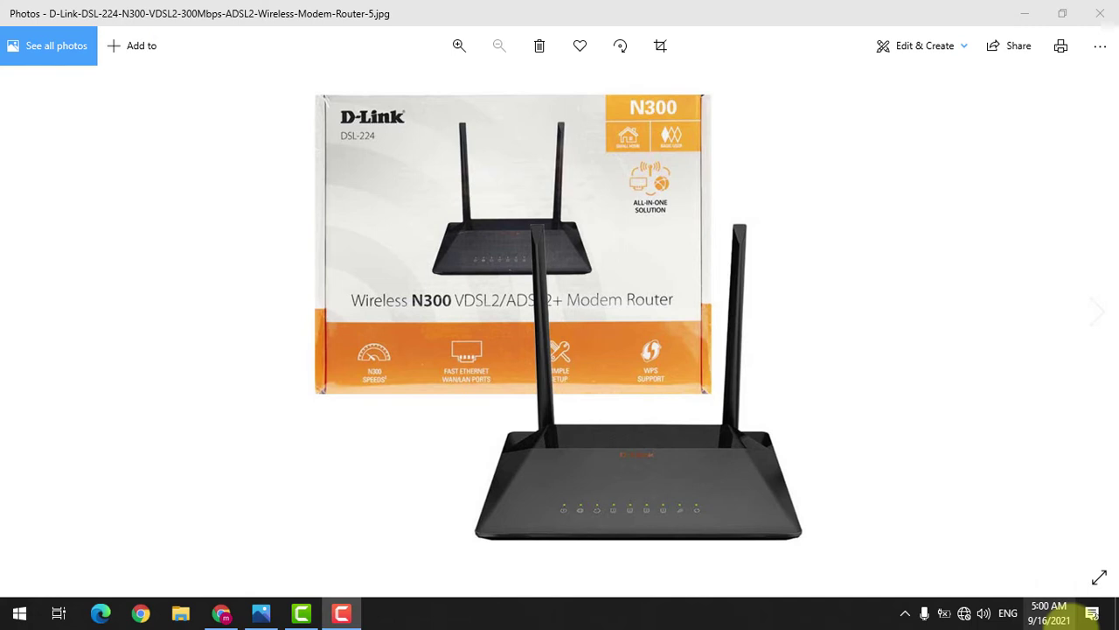
pyautogui.click(964, 612)
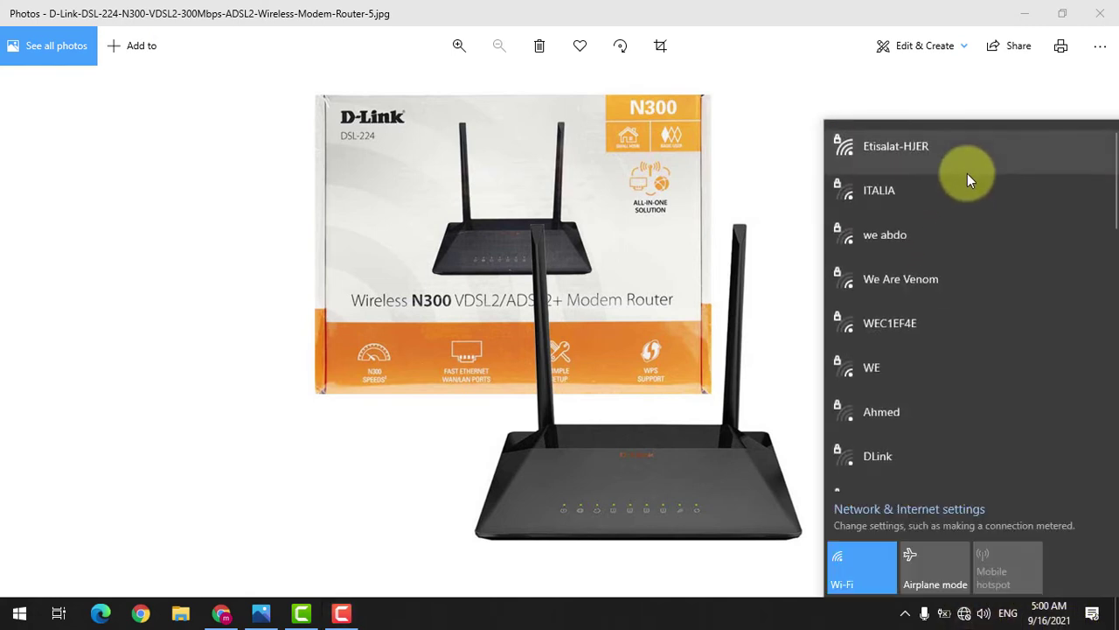
pyautogui.click(946, 153)
pyautogui.click(1013, 224)
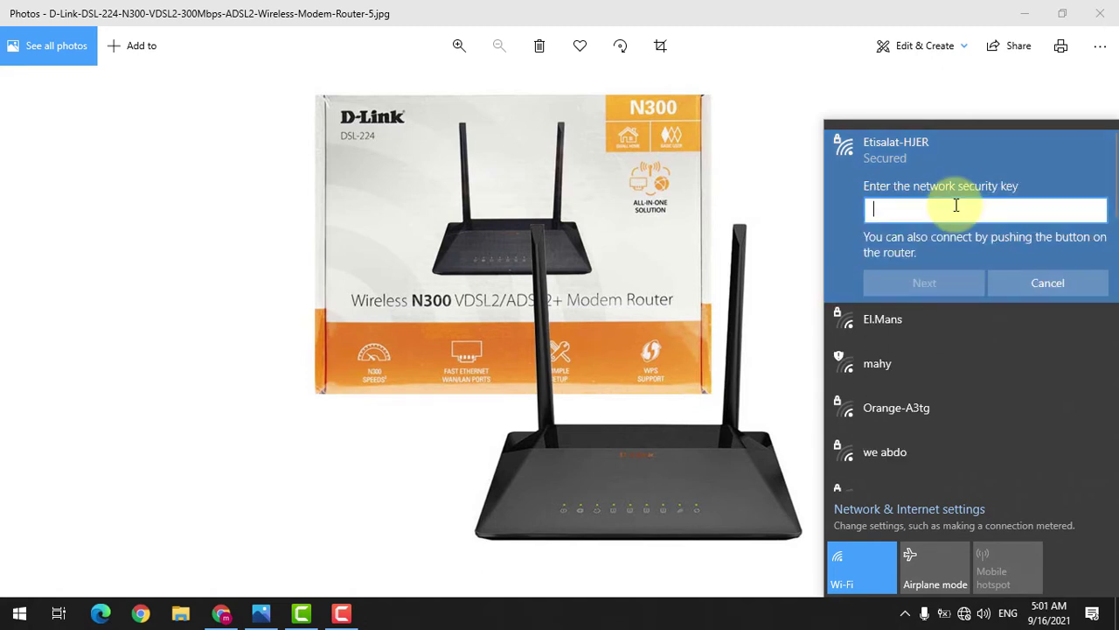
pyautogui.write('••••••••')
pyautogui.click(955, 276)
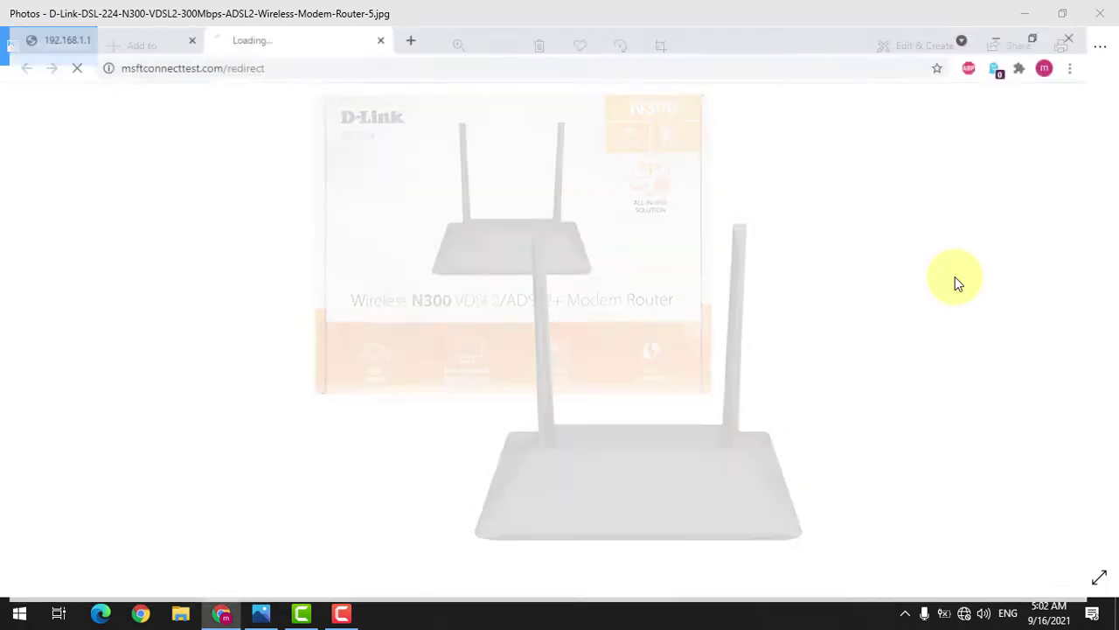
# Step: Load the router page at 192.168.1.1 in Chrome and close the extra Etisalat tab
pyautogui.click(70, 10)
pyautogui.click(309, 45)
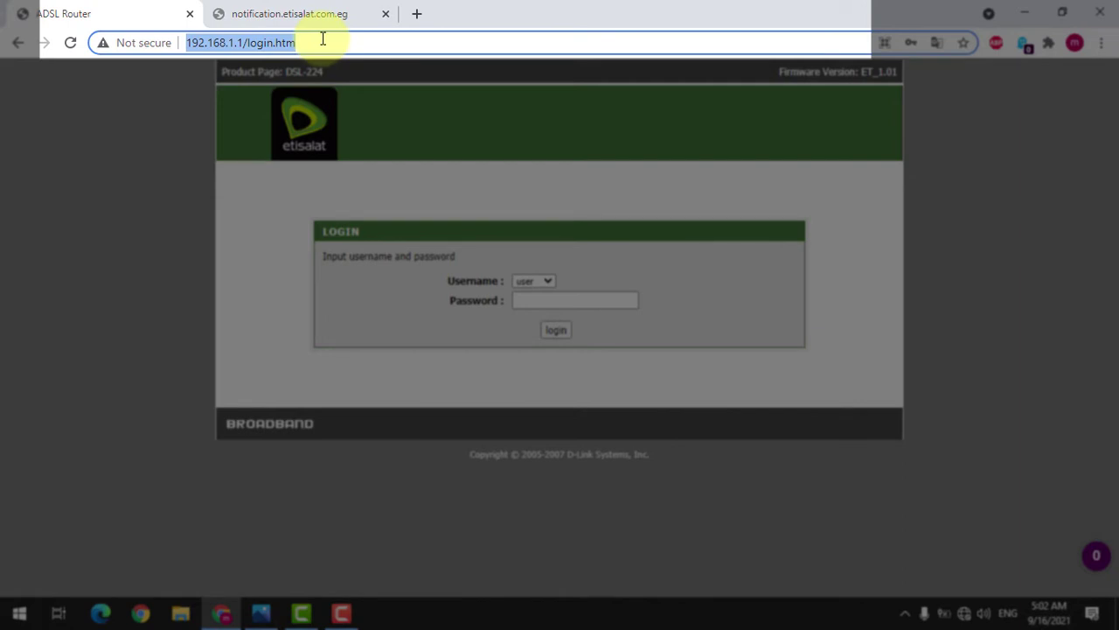
pyautogui.write('192')
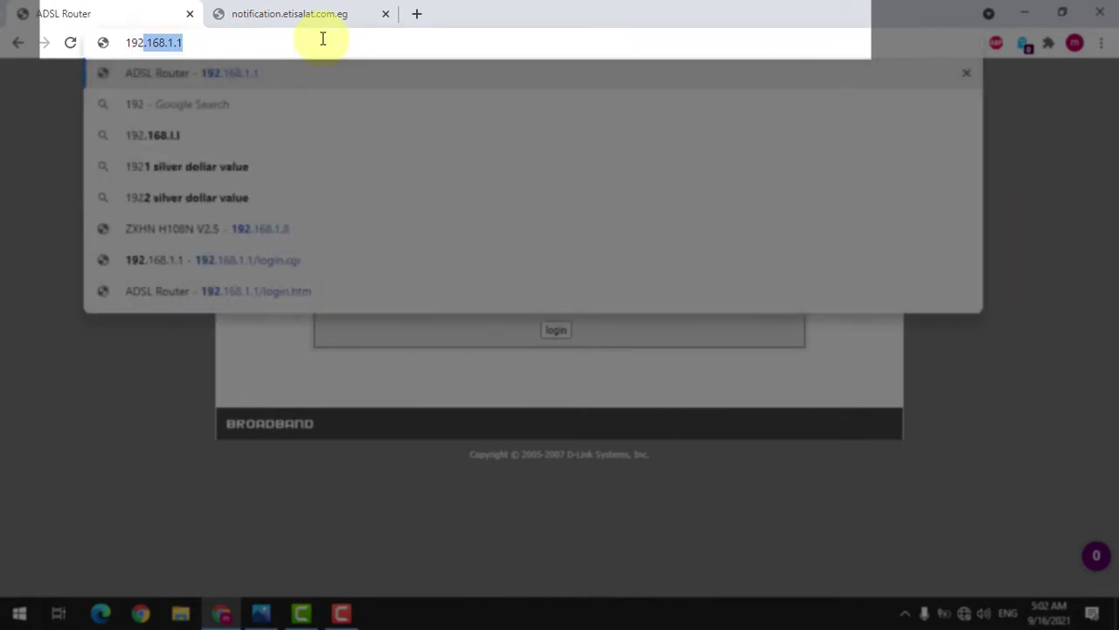
pyautogui.write('.168.')
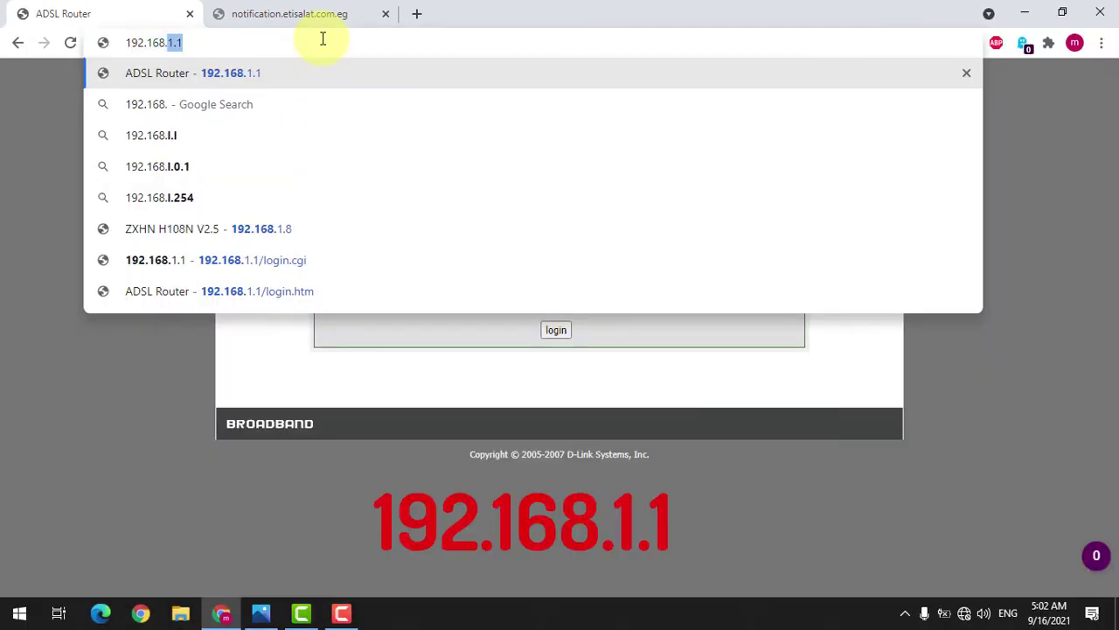
pyautogui.write('1.1')
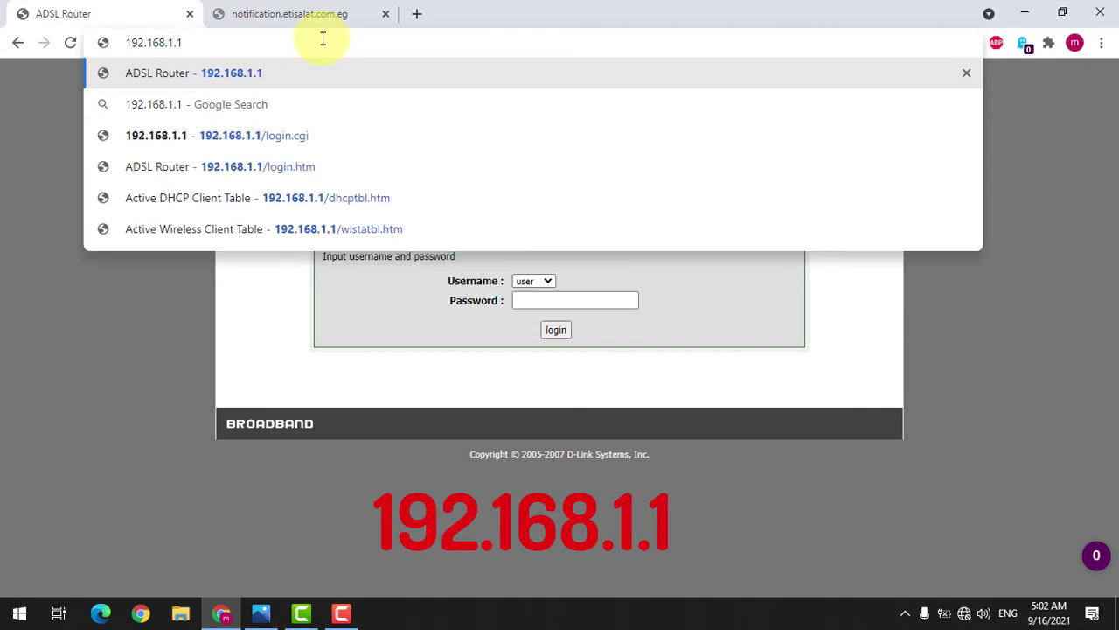
pyautogui.press('Return')
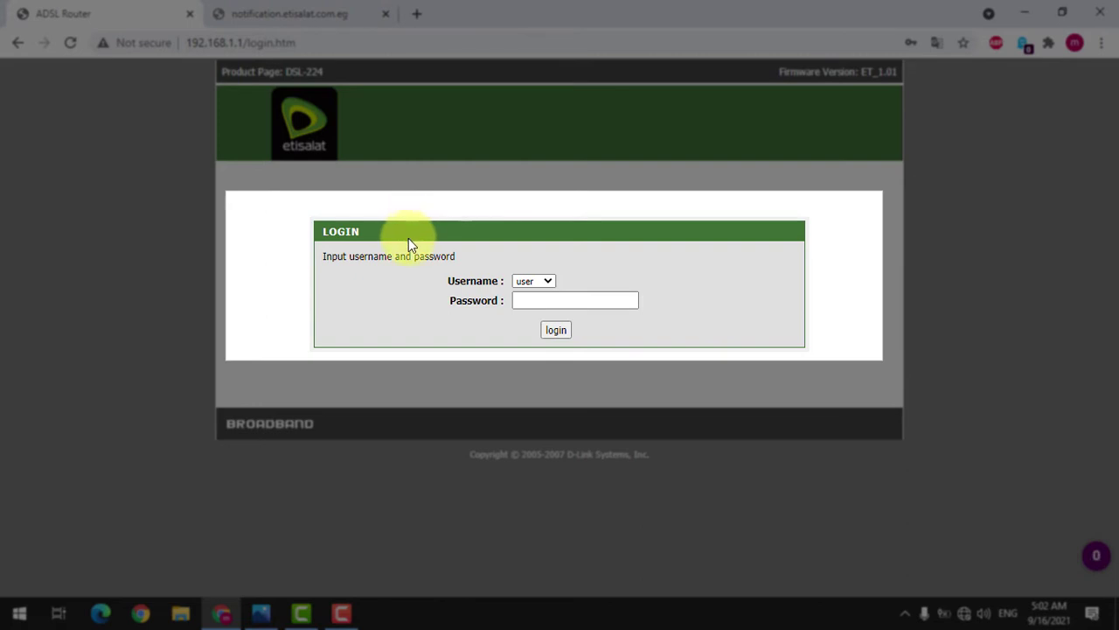
pyautogui.click(386, 14)
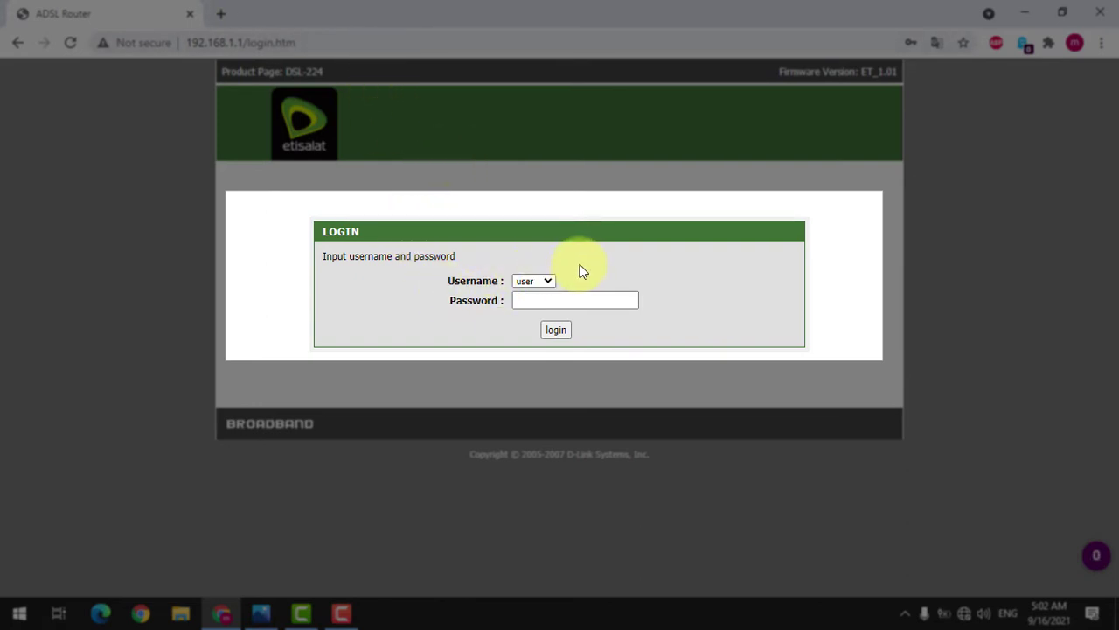
# Step: Sign in to the router as 'user' with the account's login password
pyautogui.click(568, 303)
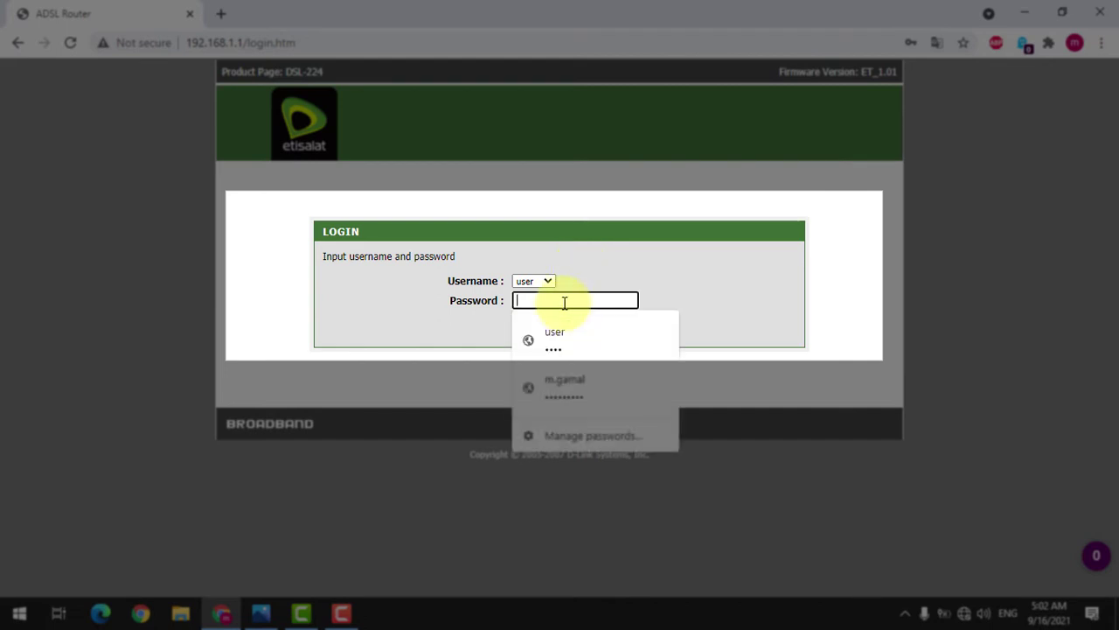
pyautogui.click(591, 269)
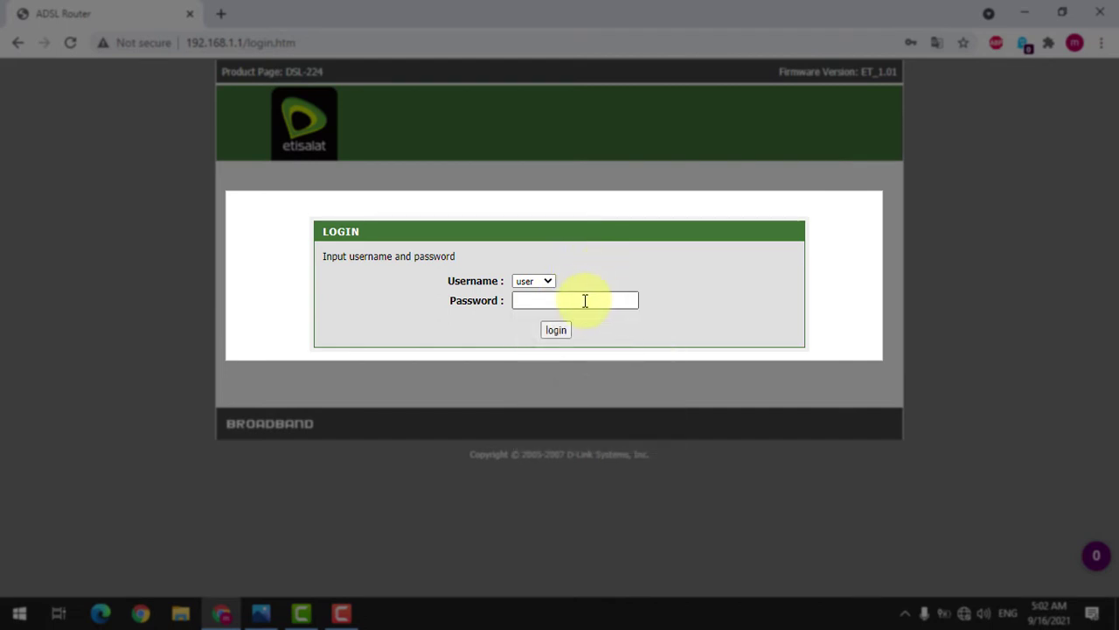
pyautogui.click(585, 301)
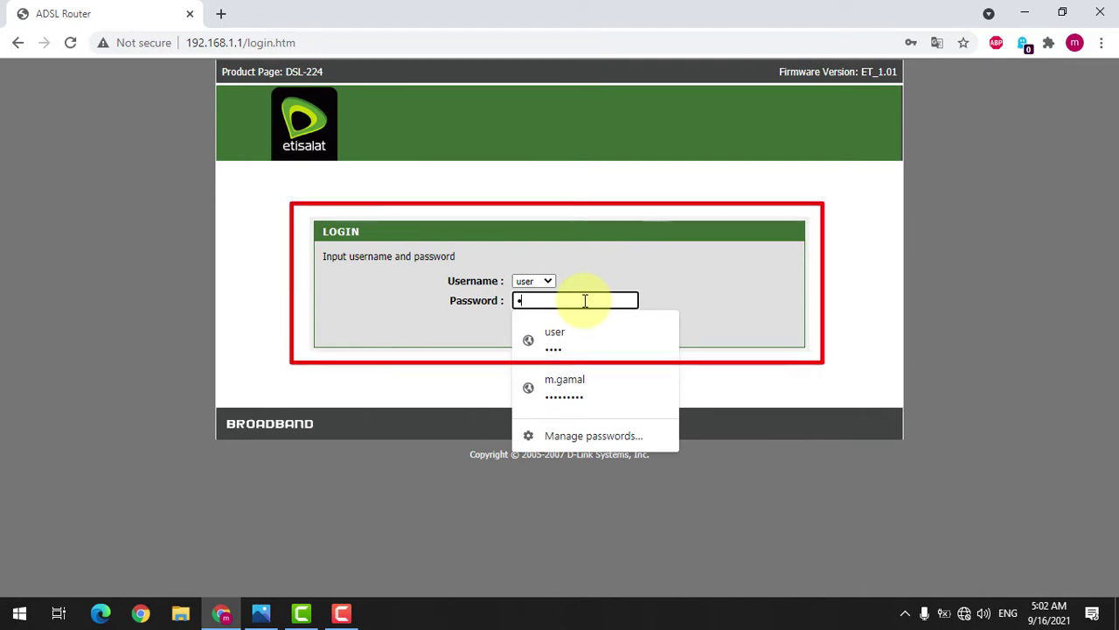
pyautogui.write('se')
pyautogui.press('BackSpace')
pyautogui.write('user')
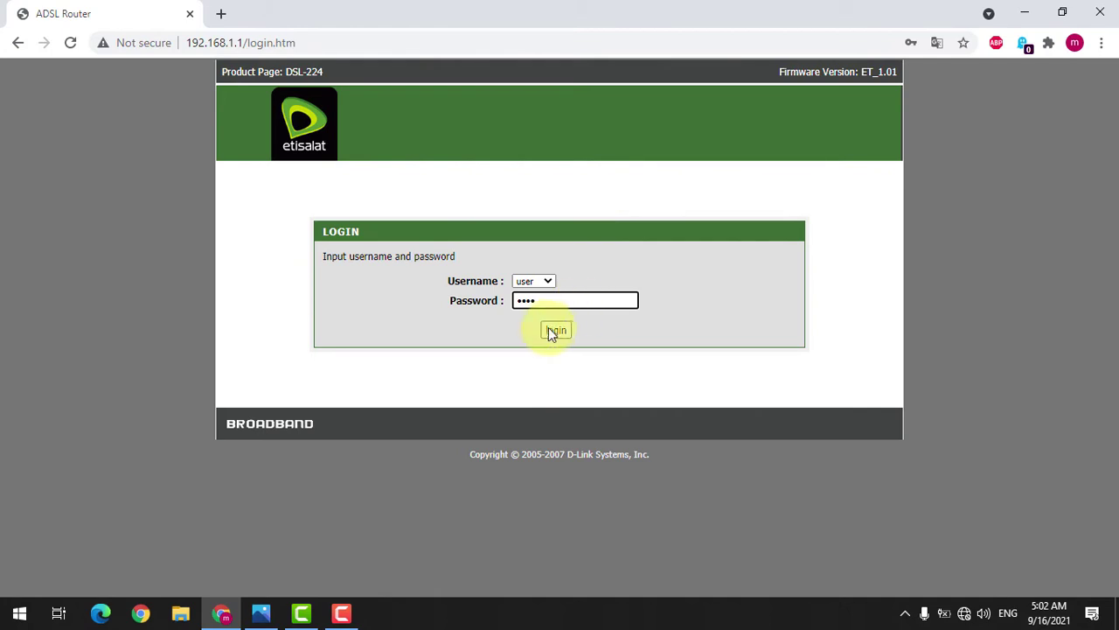
pyautogui.click(556, 330)
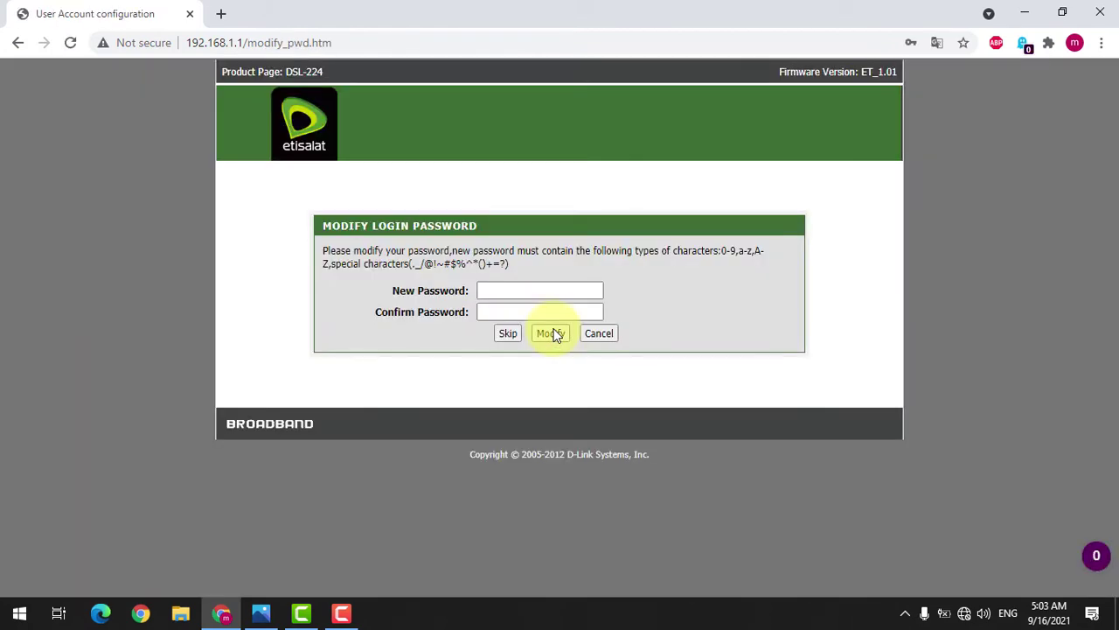
# Step: Enter the new router login password in both New and Confirm Password fields and submit it
pyautogui.click(569, 288)
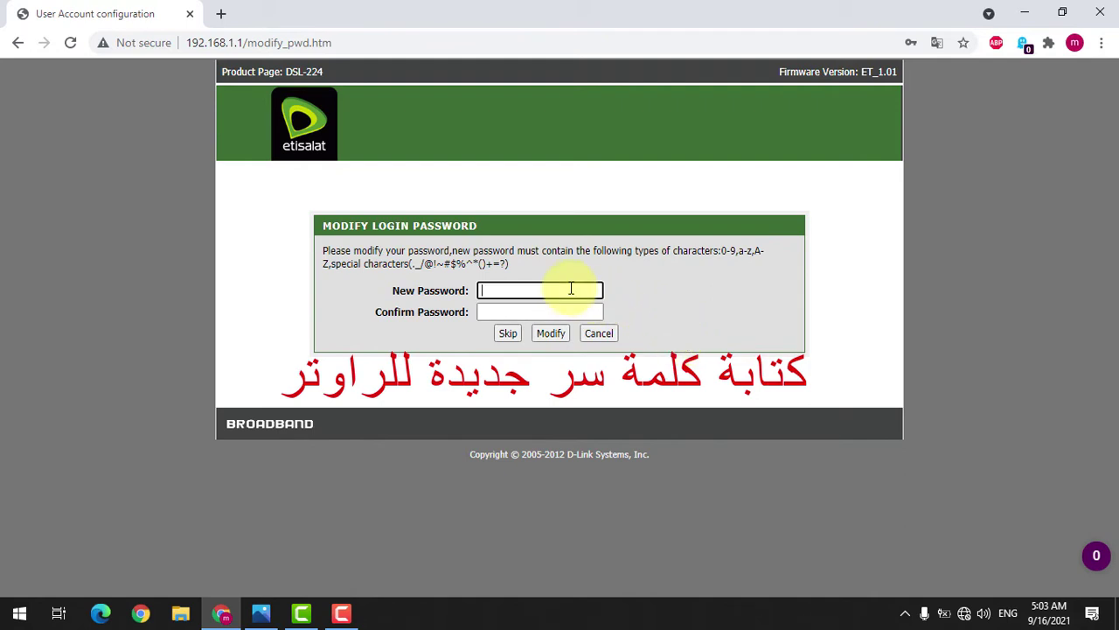
pyautogui.click(660, 280)
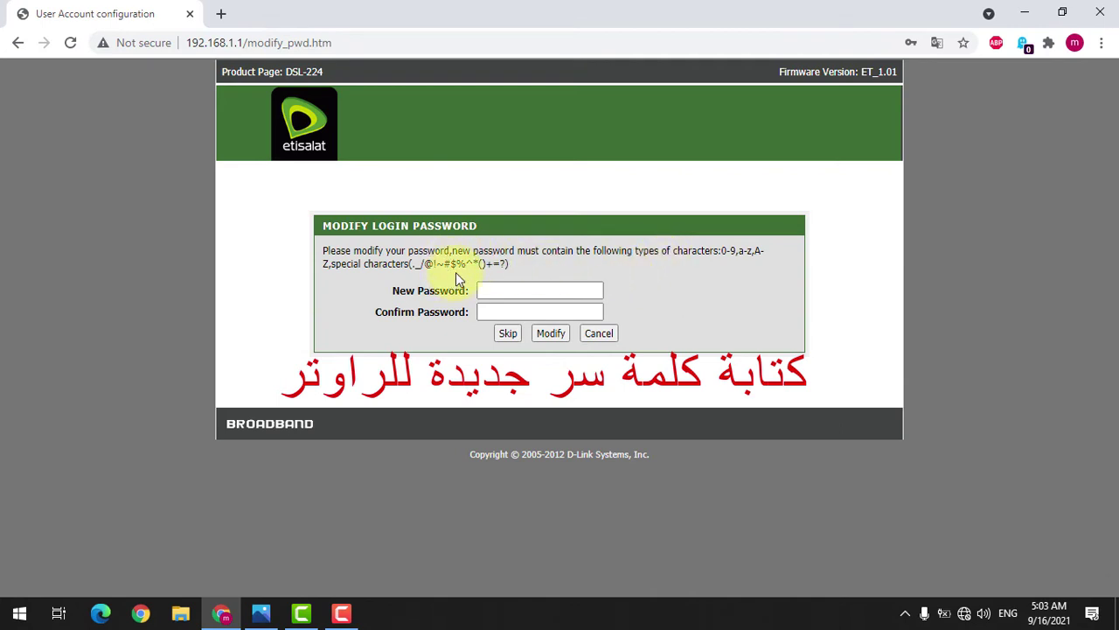
pyautogui.click(505, 288)
pyautogui.click(514, 293)
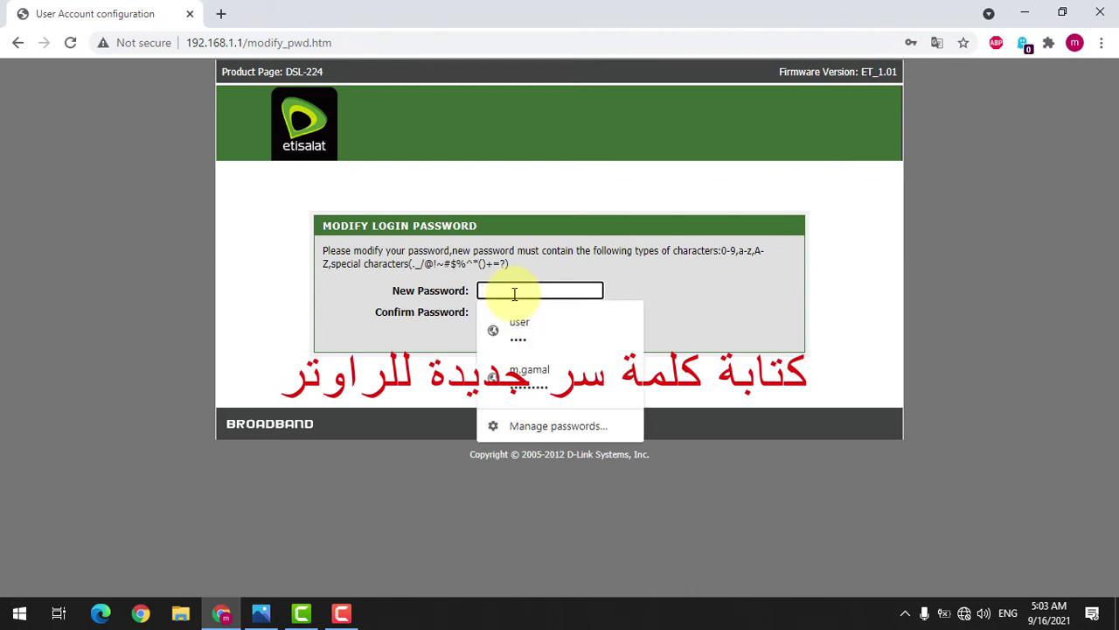
pyautogui.write('•••••••••••')
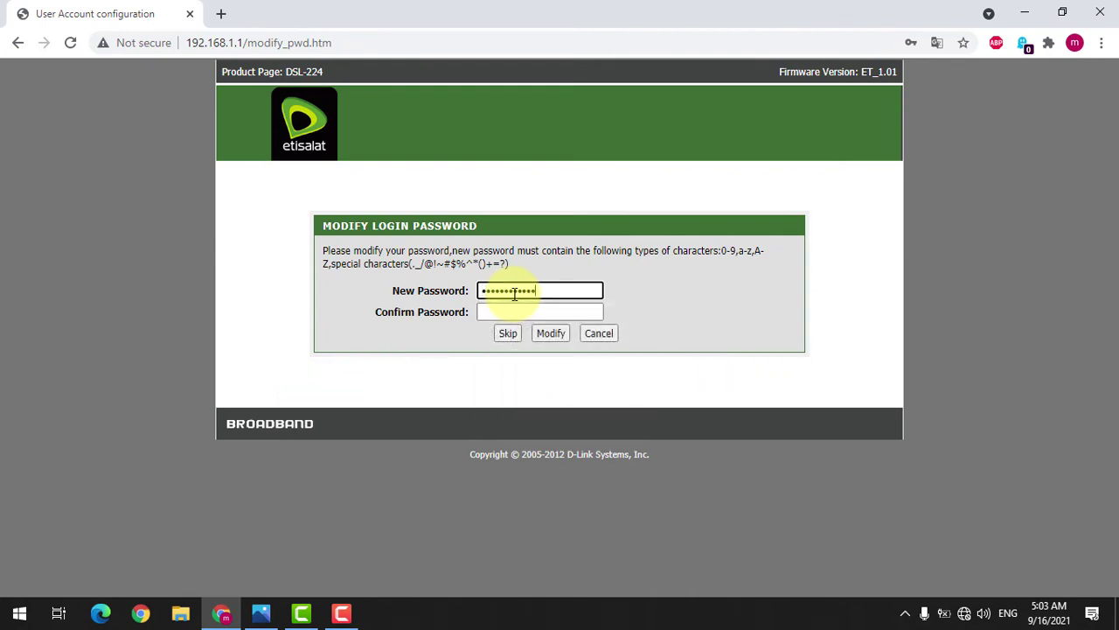
pyautogui.press('Tab')
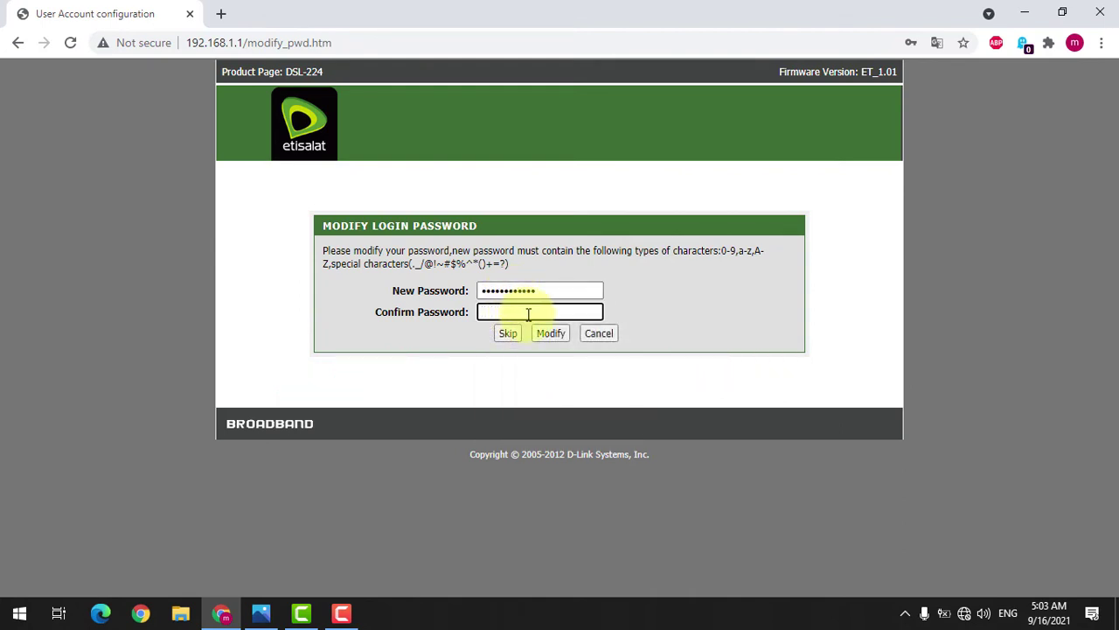
pyautogui.write('•••••••••••')
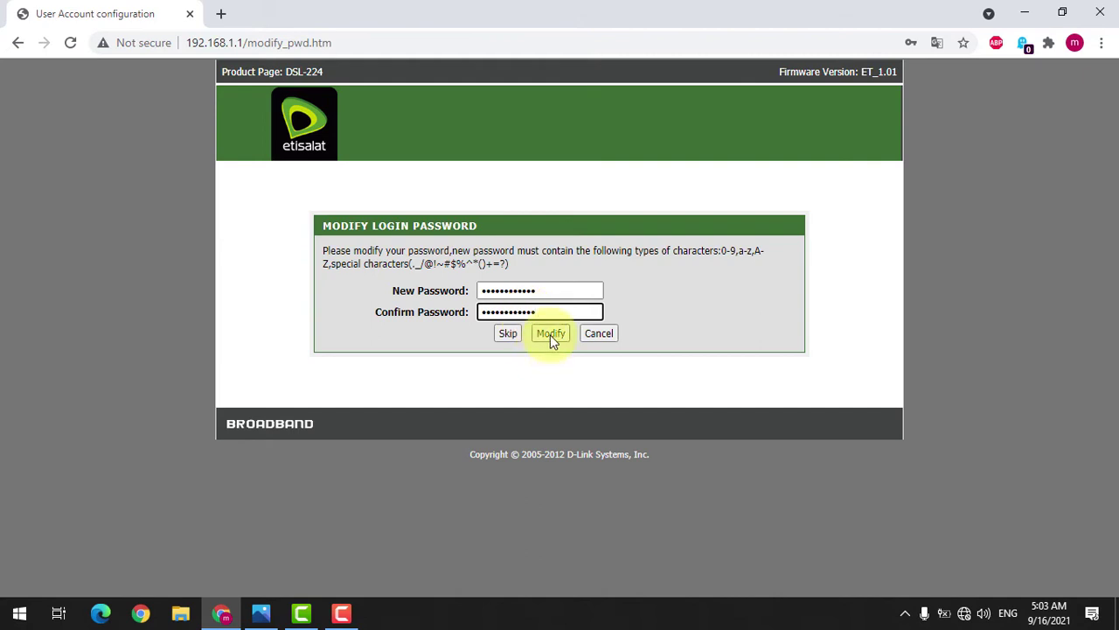
pyautogui.click(550, 334)
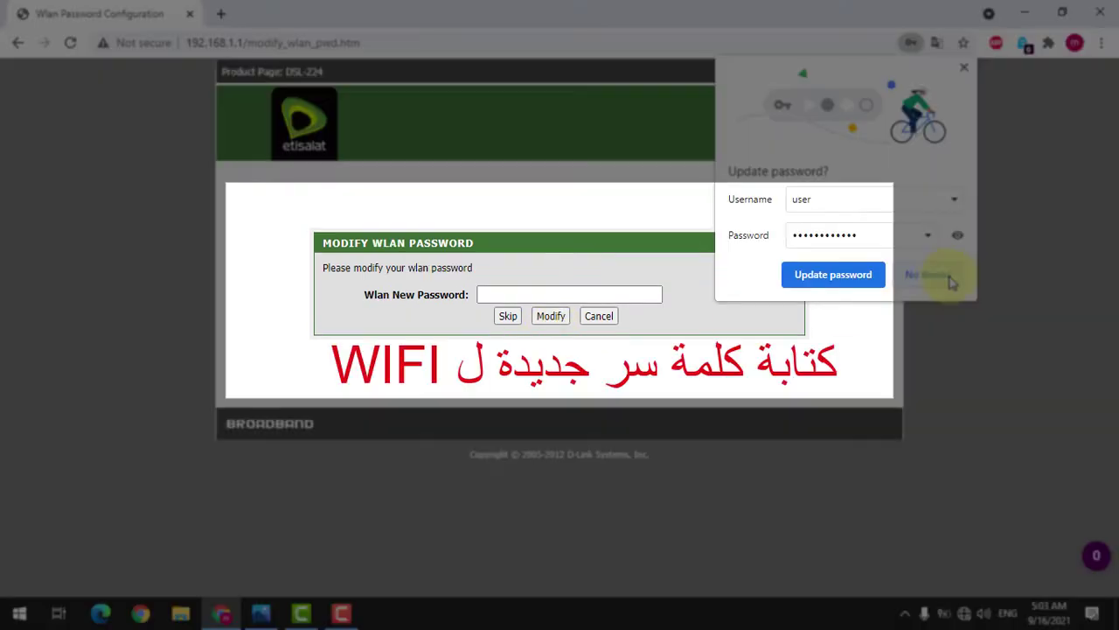
# Step: Decline the browser's password save, then enter and apply a new Wlan password
pyautogui.click(927, 275)
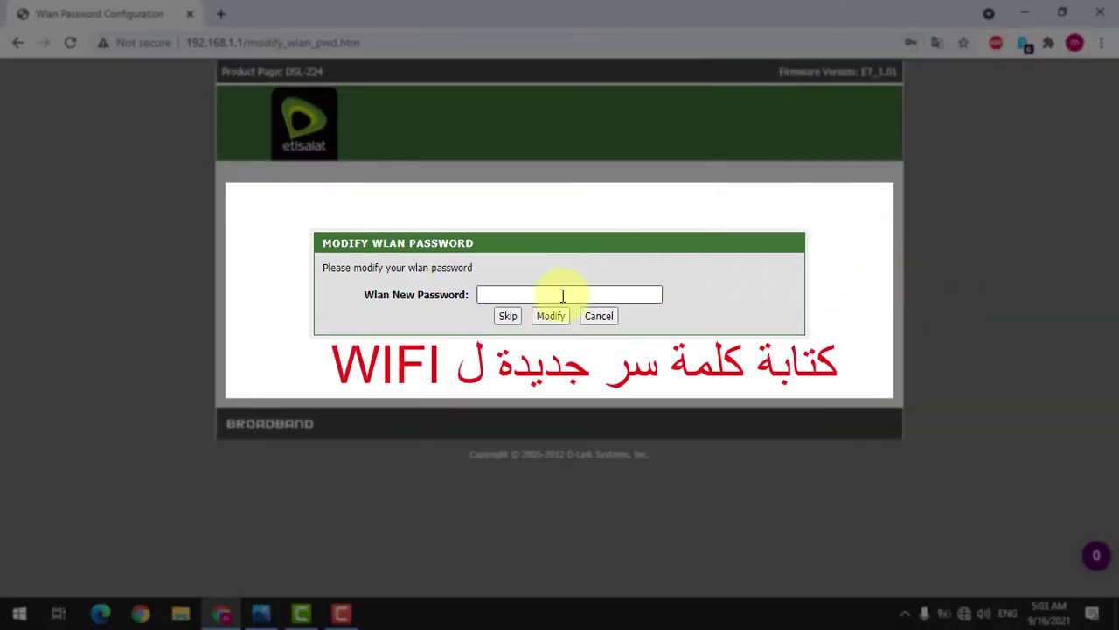
pyautogui.click(563, 295)
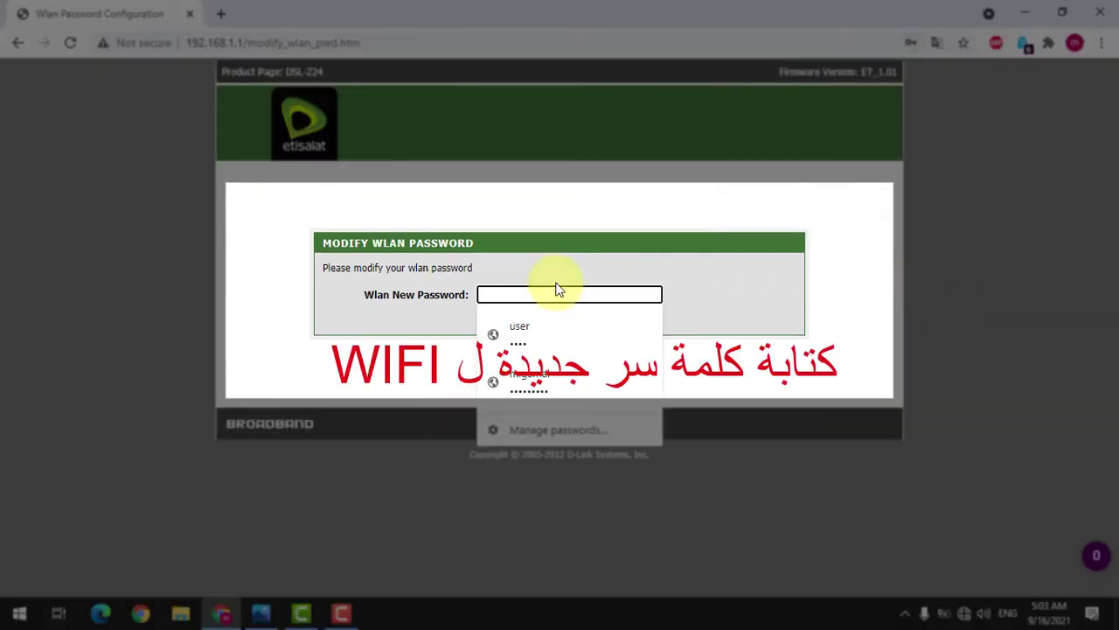
pyautogui.click(556, 279)
pyautogui.click(552, 289)
pyautogui.click(551, 272)
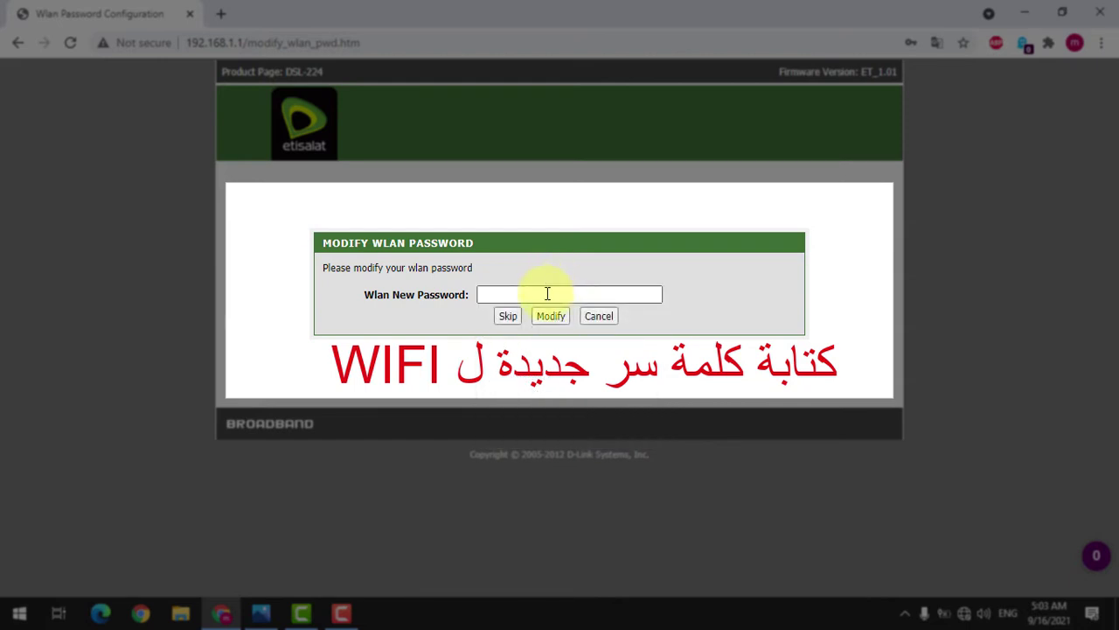
pyautogui.click(547, 294)
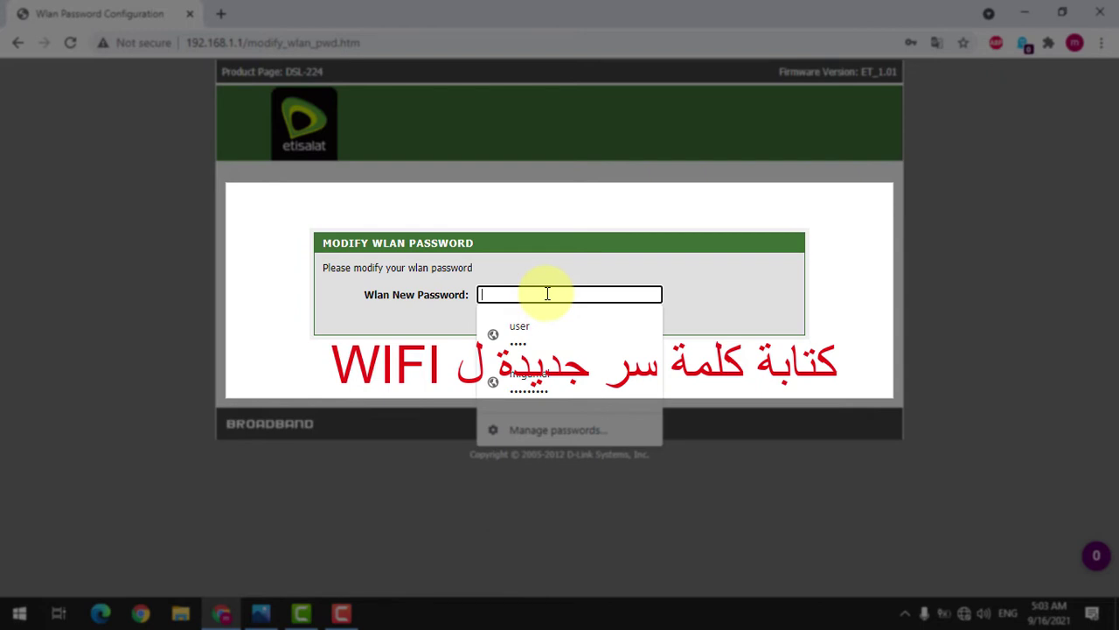
pyautogui.write('••••••')
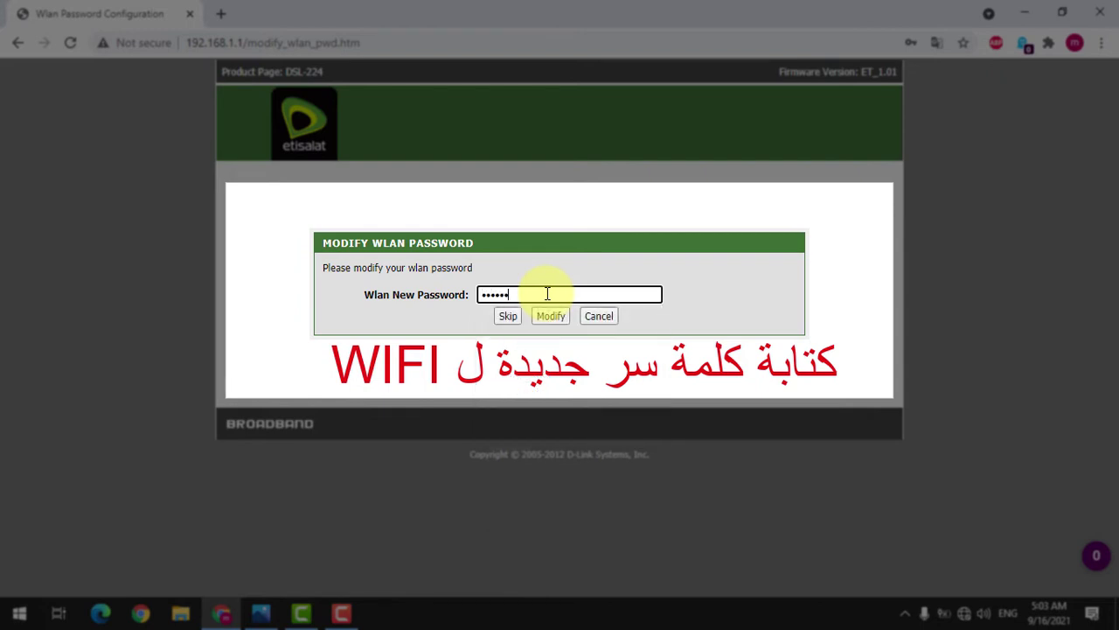
pyautogui.write('•••••')
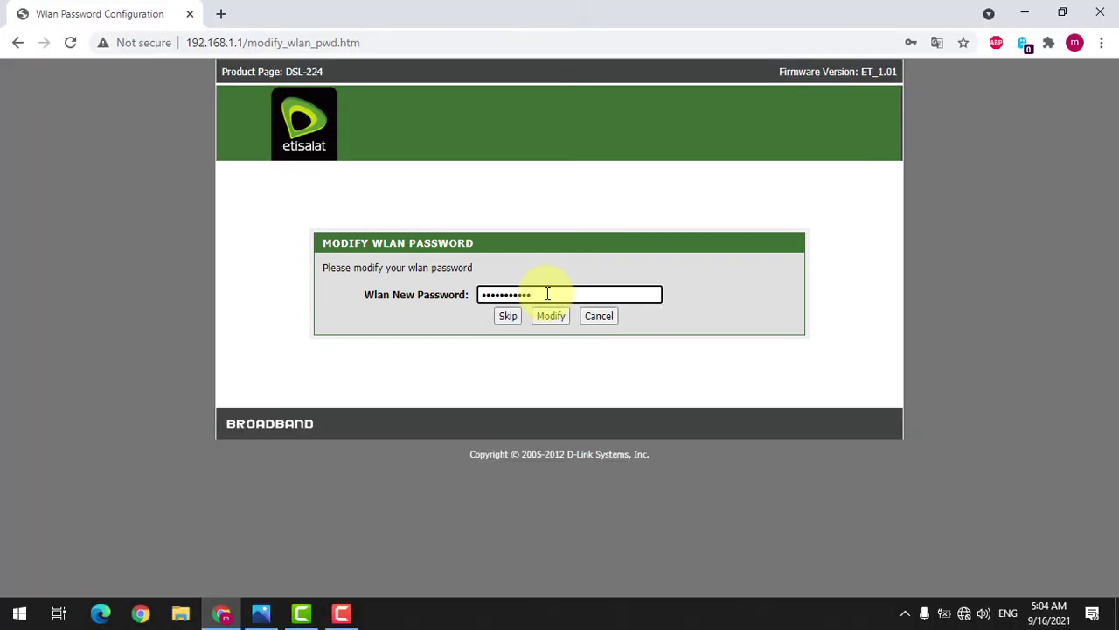
pyautogui.click(552, 316)
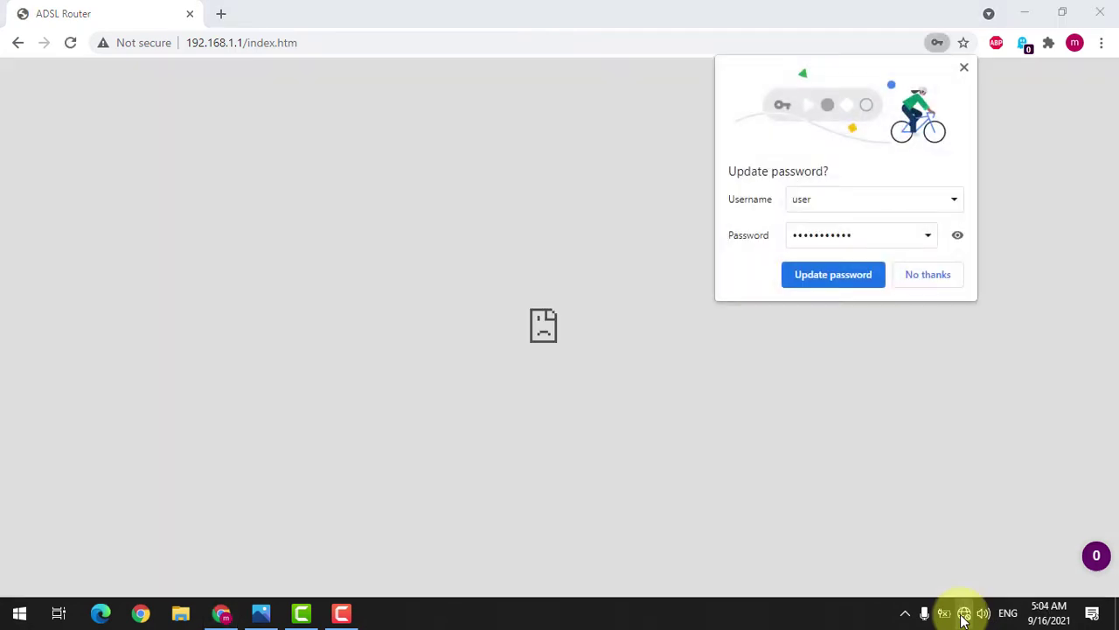
# Step: Reconnect to Etisalat-HJER using the new Wi-Fi security key
pyautogui.click(964, 614)
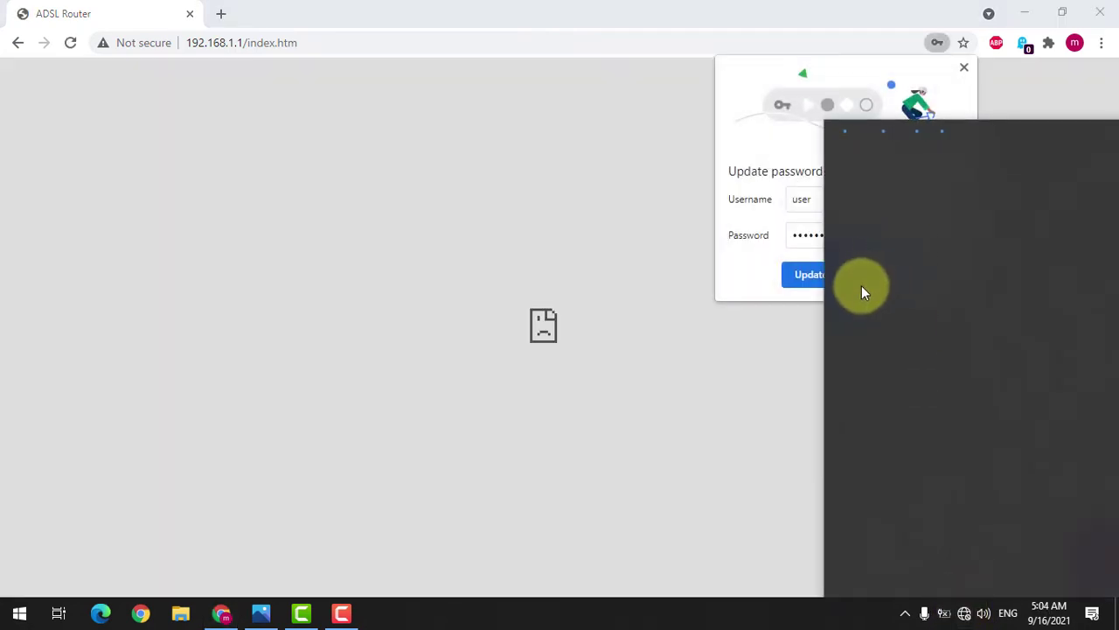
pyautogui.click(906, 287)
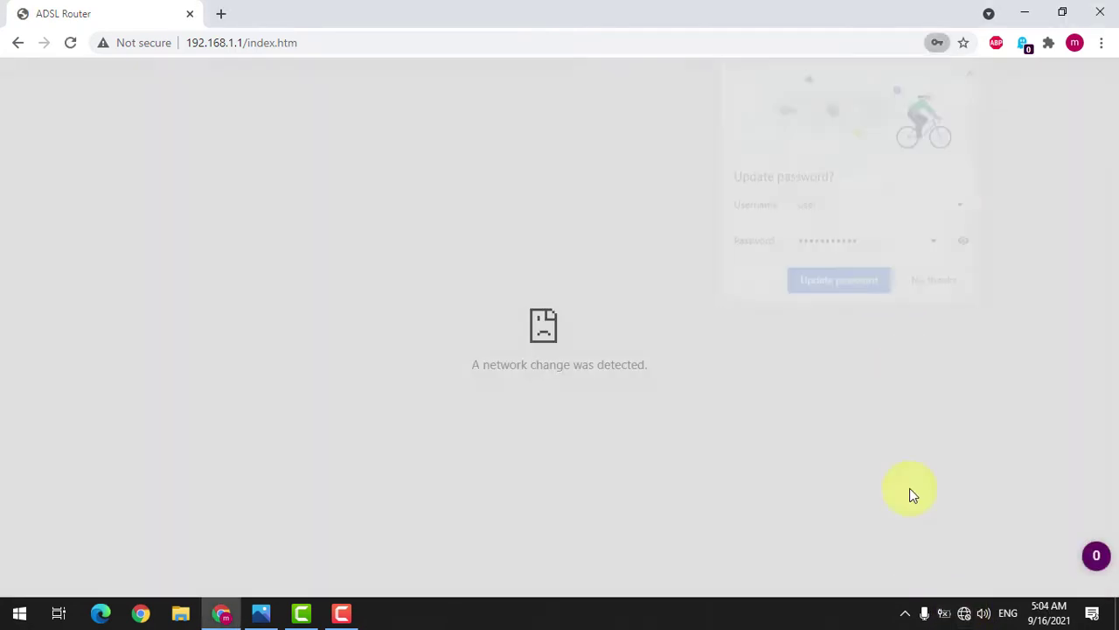
pyautogui.click(965, 613)
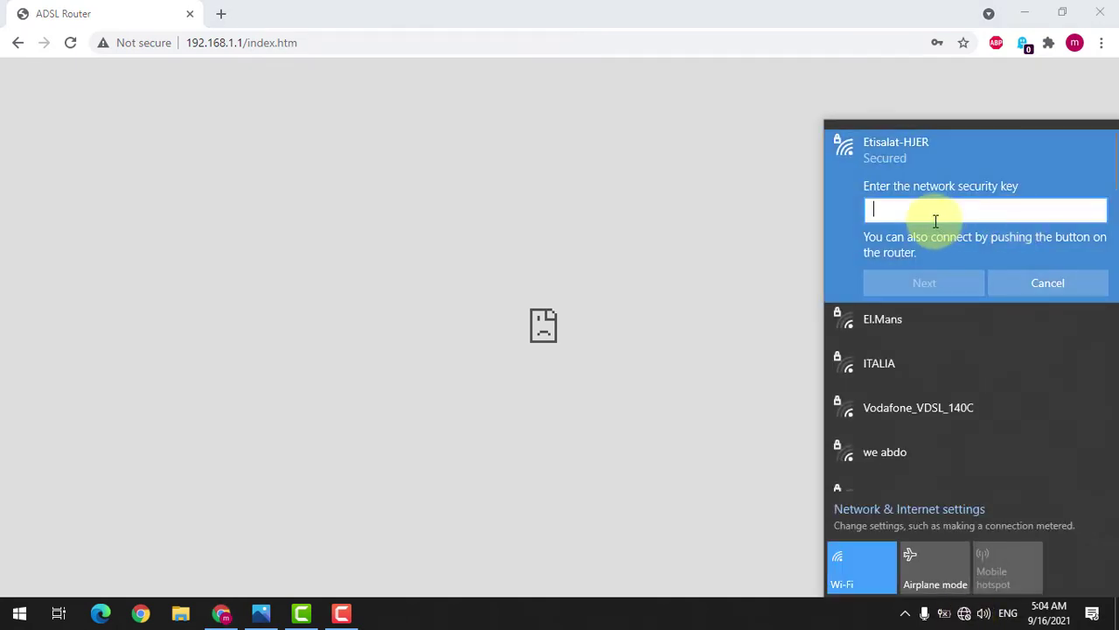
pyautogui.write('•••••••••••')
pyautogui.click(925, 282)
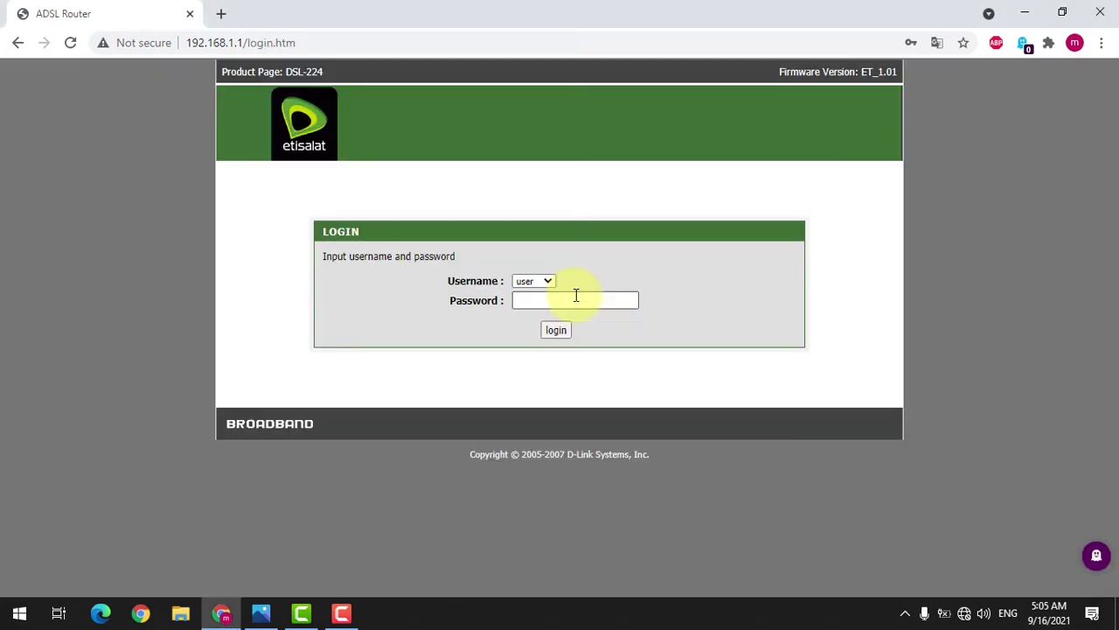
pyautogui.click(576, 295)
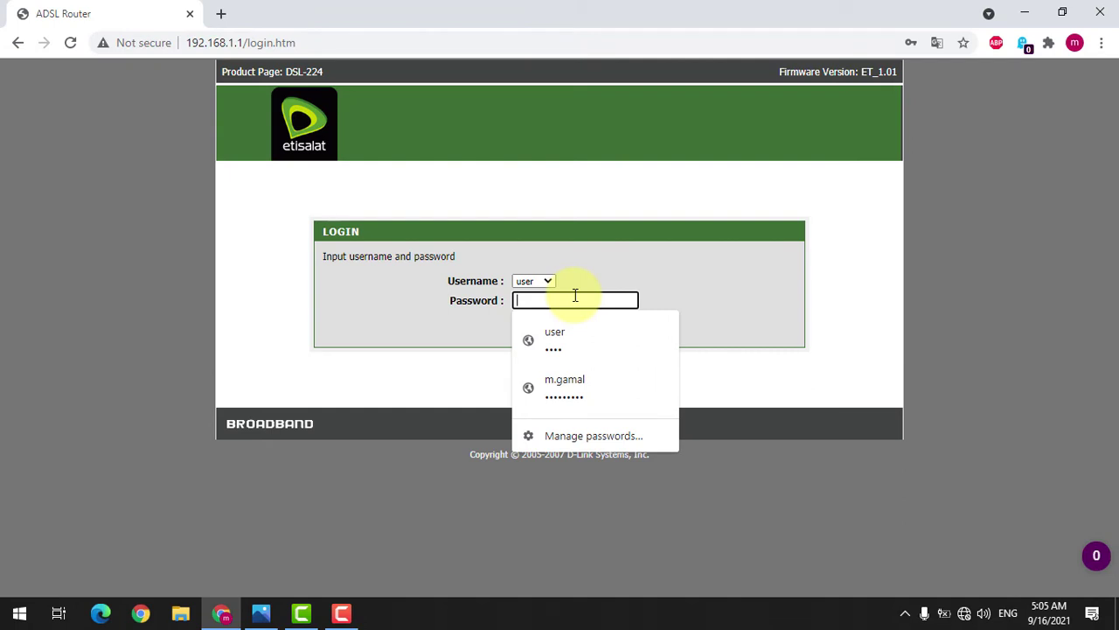
# Step: Log back in as 'user' with the new router password
pyautogui.write('•••••')
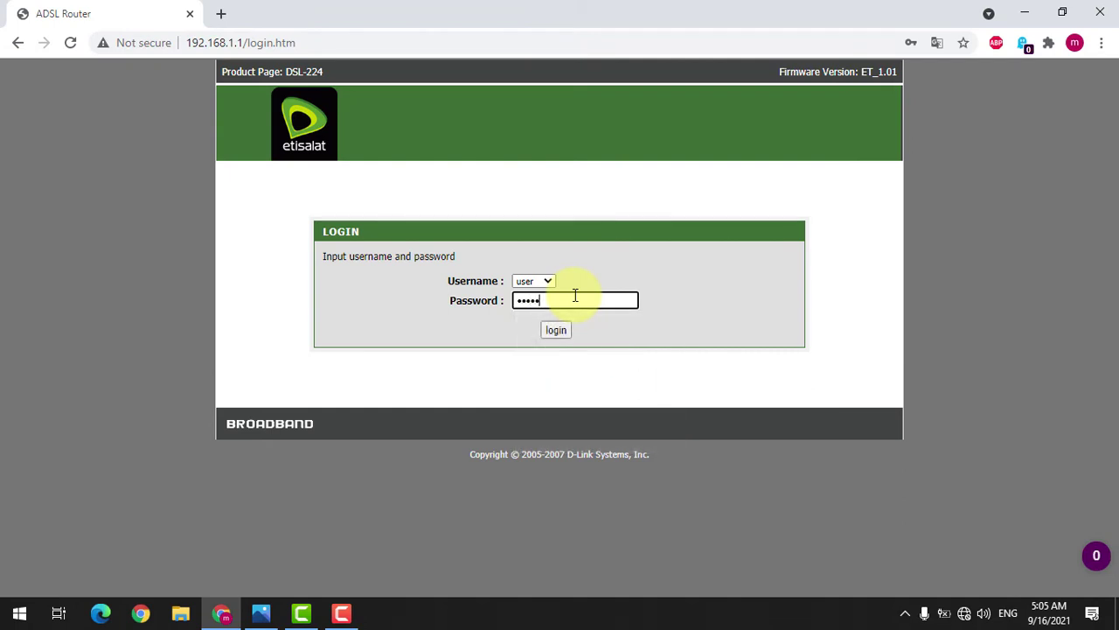
pyautogui.write('••')
pyautogui.press('BackSpace')
pyautogui.press('BackSpace')
pyautogui.press('BackSpace')
pyautogui.write('•')
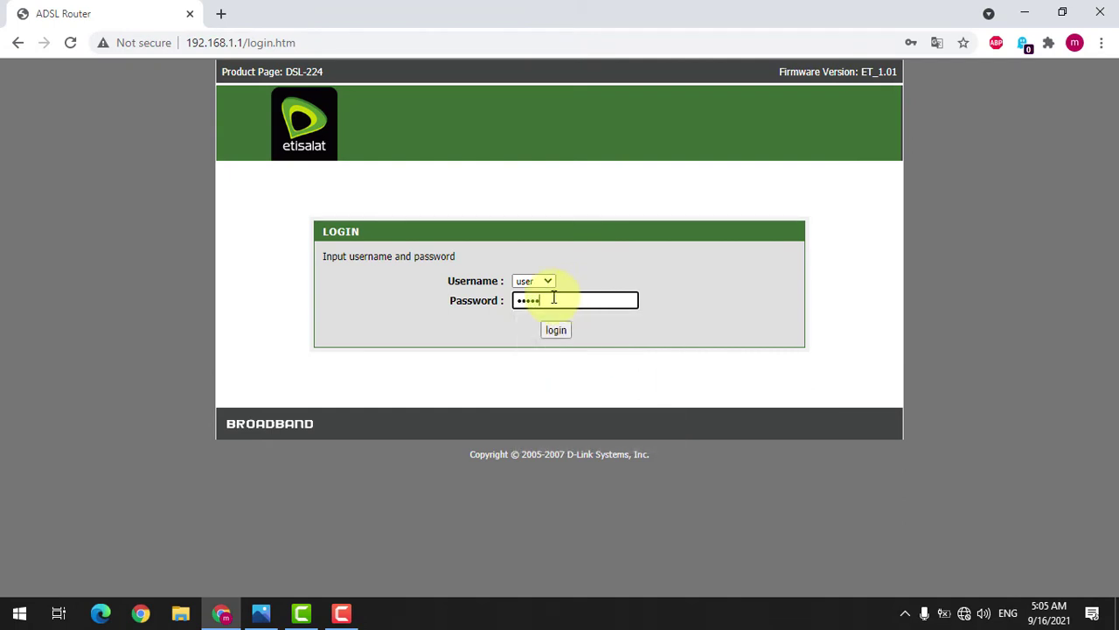
pyautogui.write('•••••••')
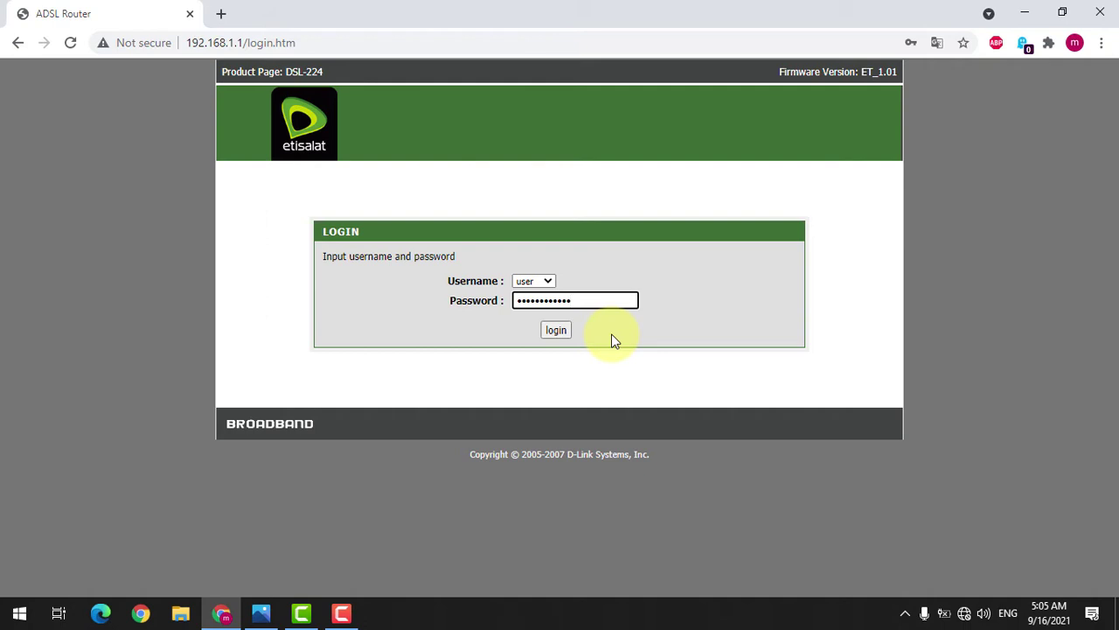
pyautogui.click(559, 328)
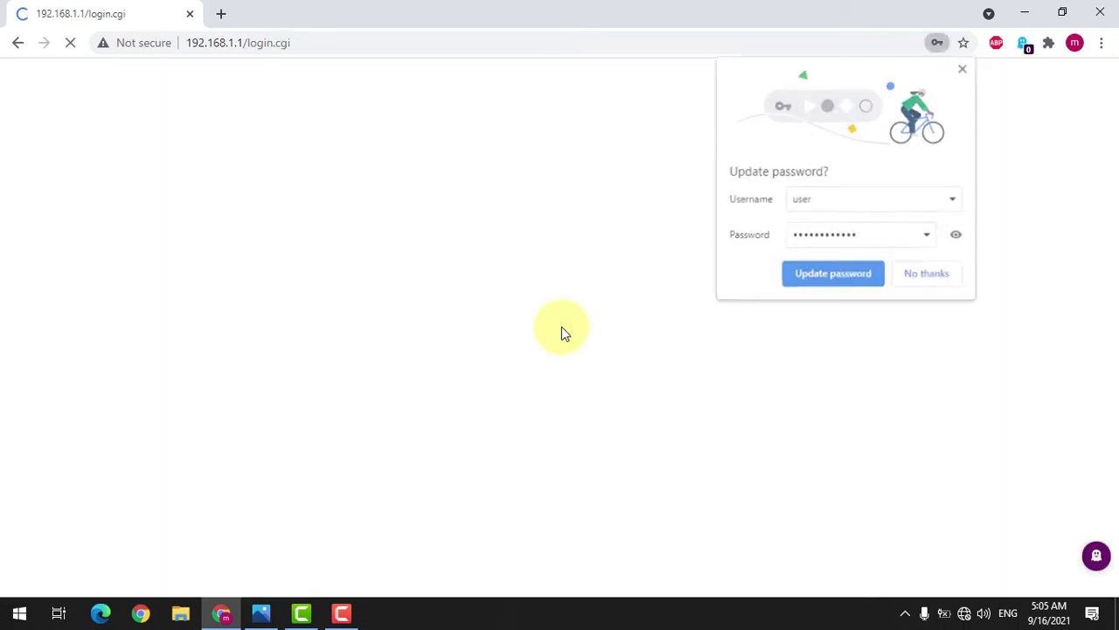
# Step: Decline Chrome's password update and launch the Setup Wizard from the Setup page
pyautogui.click(920, 275)
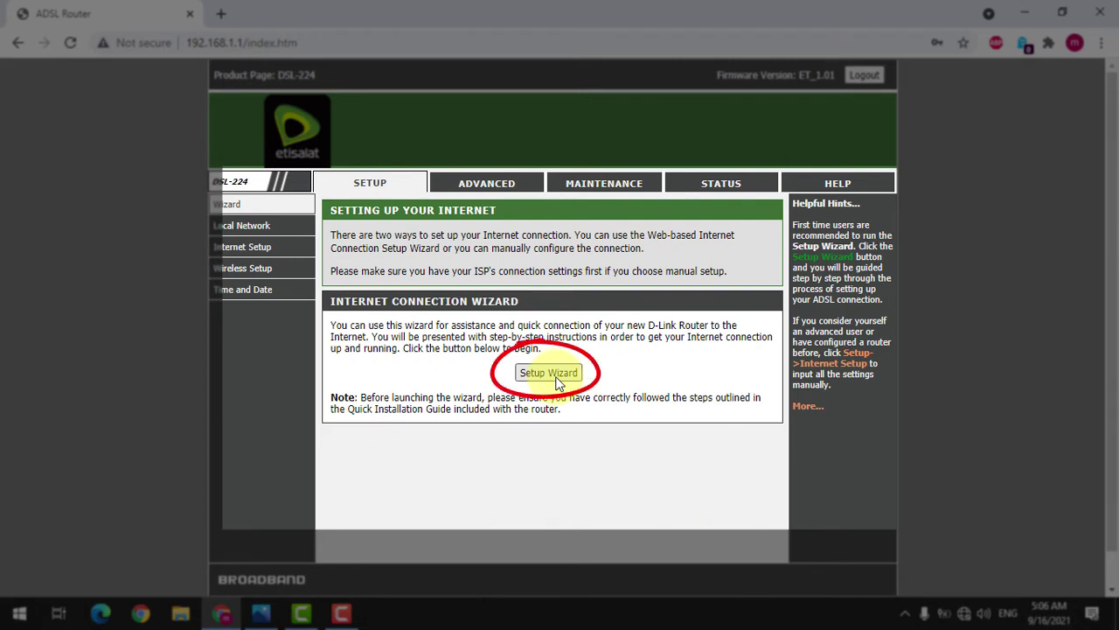
pyautogui.click(549, 376)
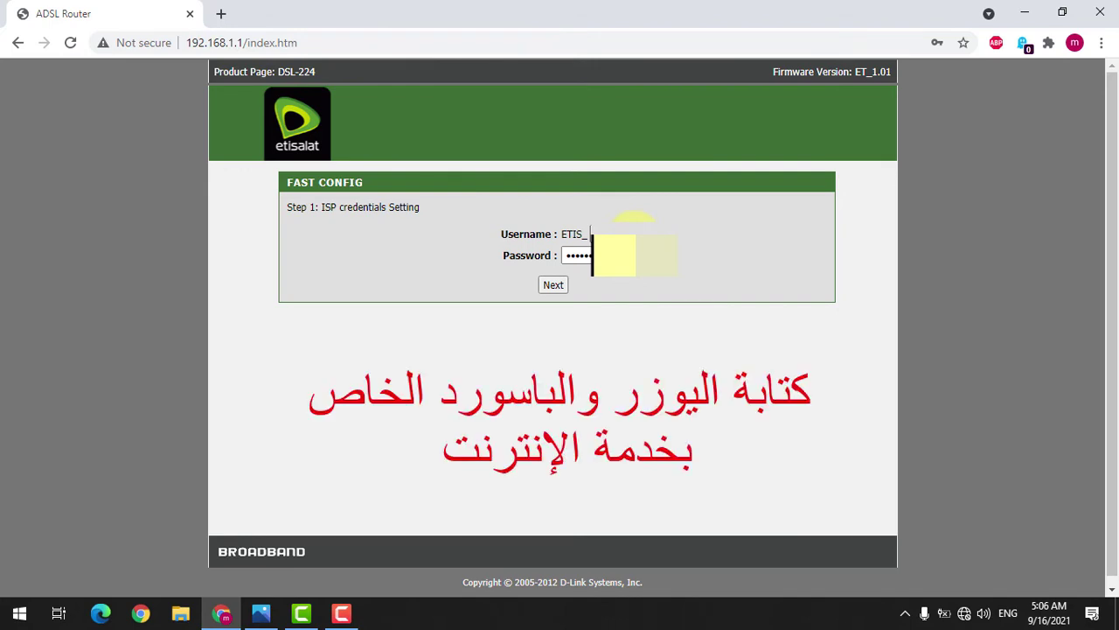
# Step: Fill in the ISP username and password in Fast Config Step 1 and continue to Wireless Fast Settings
pyautogui.click(612, 234)
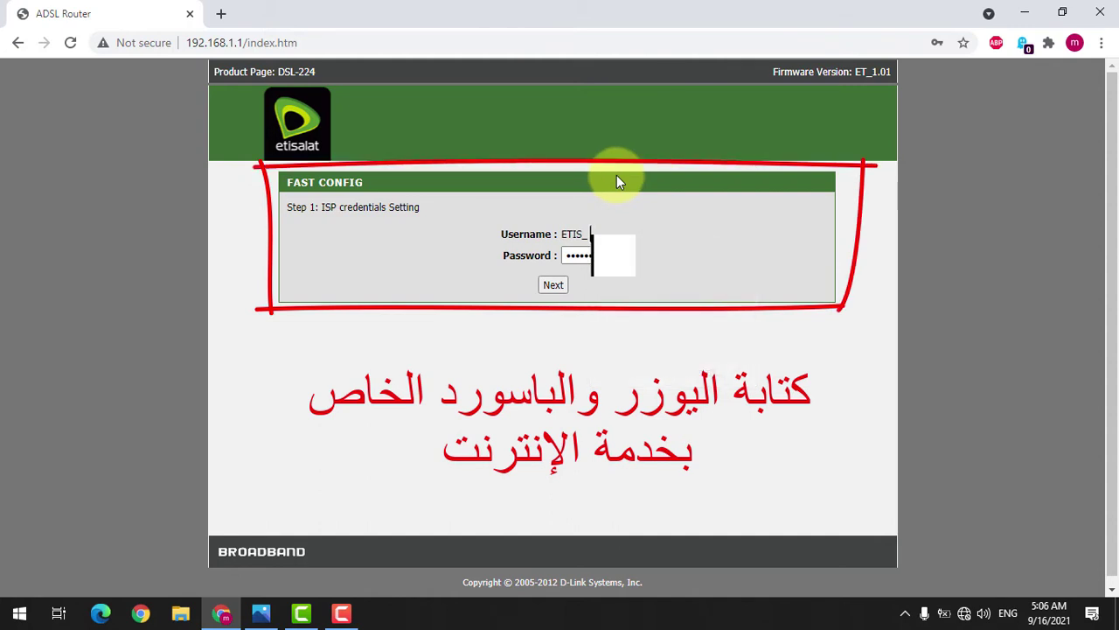
pyautogui.click(591, 256)
pyautogui.doubleClick(591, 255)
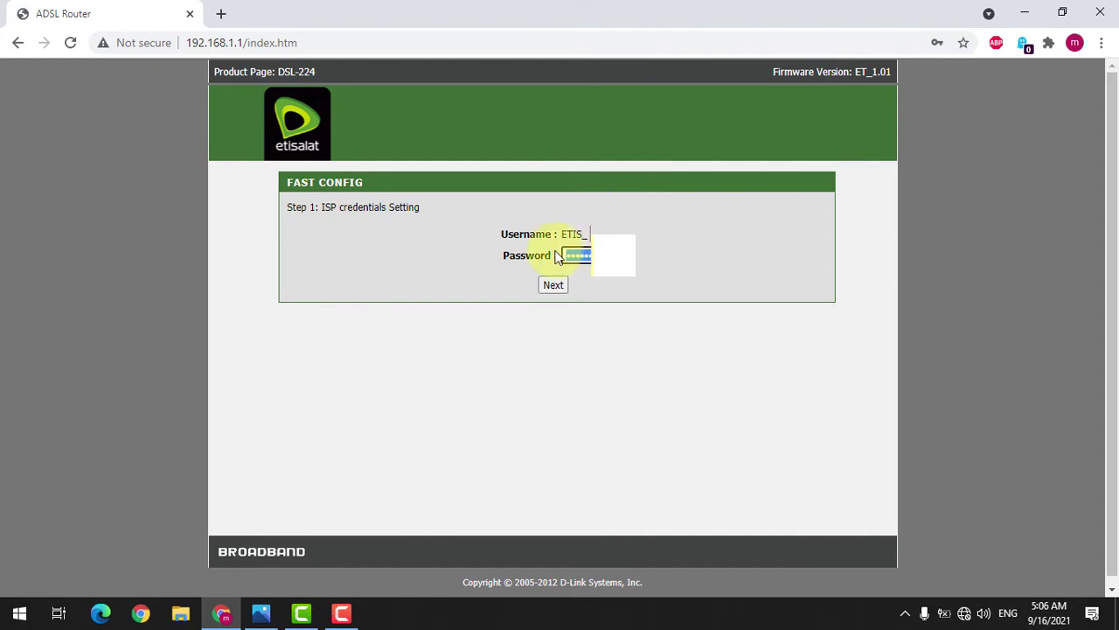
pyautogui.write('••••••')
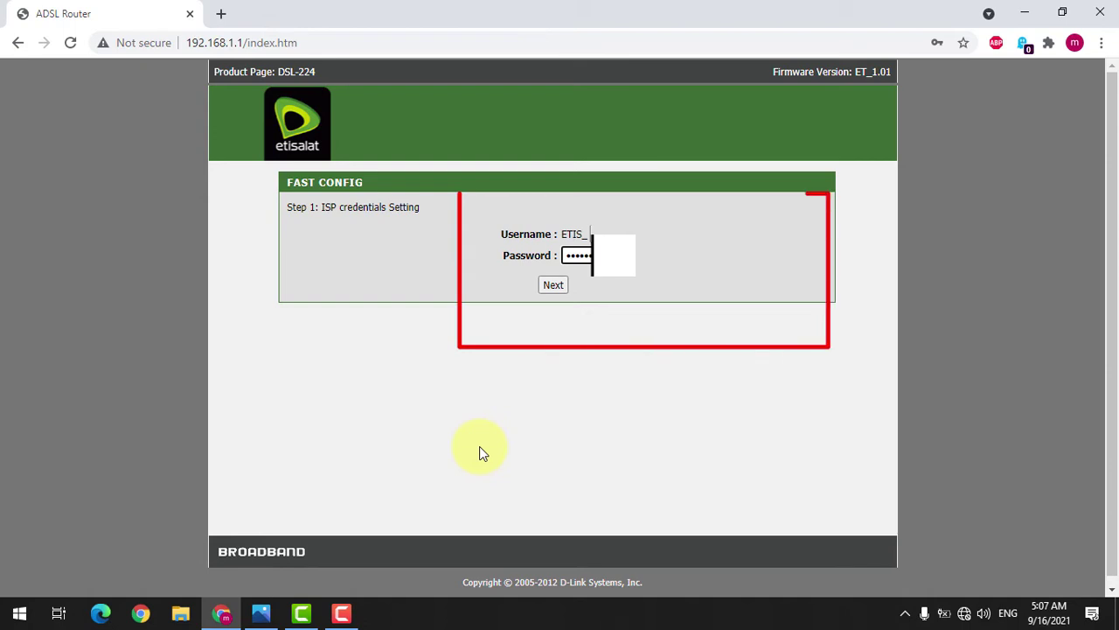
pyautogui.click(553, 285)
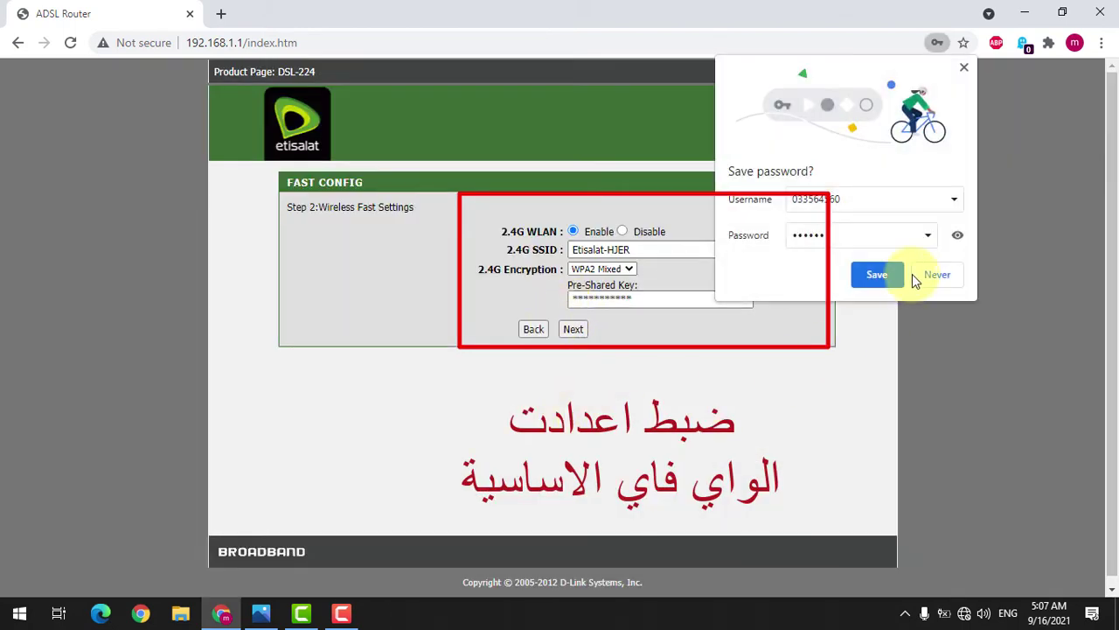
# Step: Decline saving the browser password and change the 2.4G SSID from Etisalat-HJER to Home
pyautogui.click(919, 282)
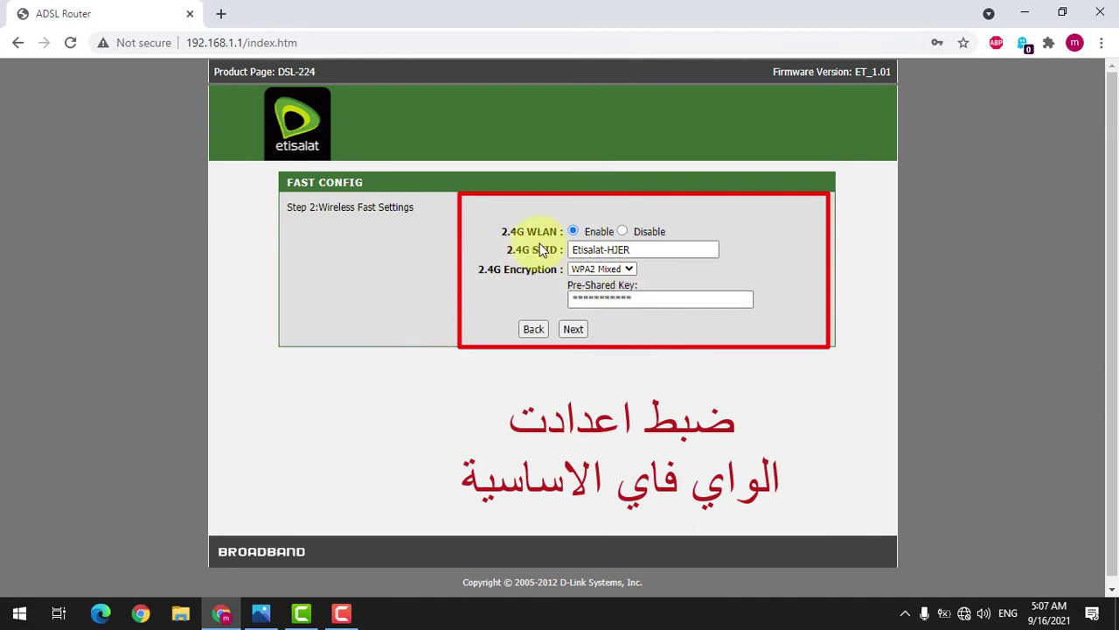
pyautogui.moveTo(669, 248); pyautogui.dragTo(532, 229)
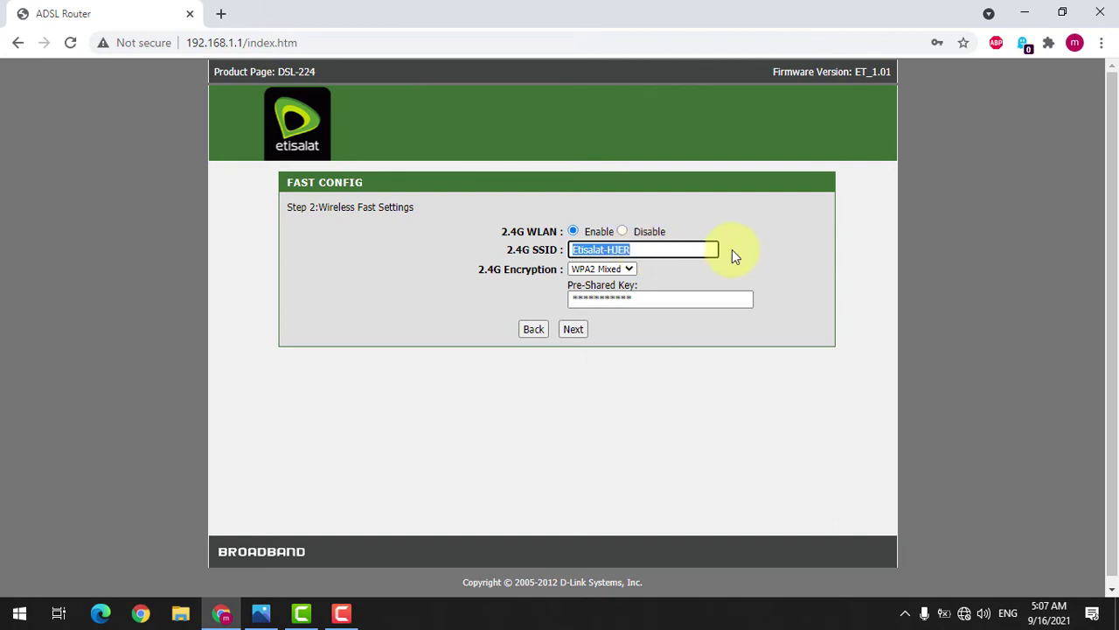
pyautogui.write('Home')
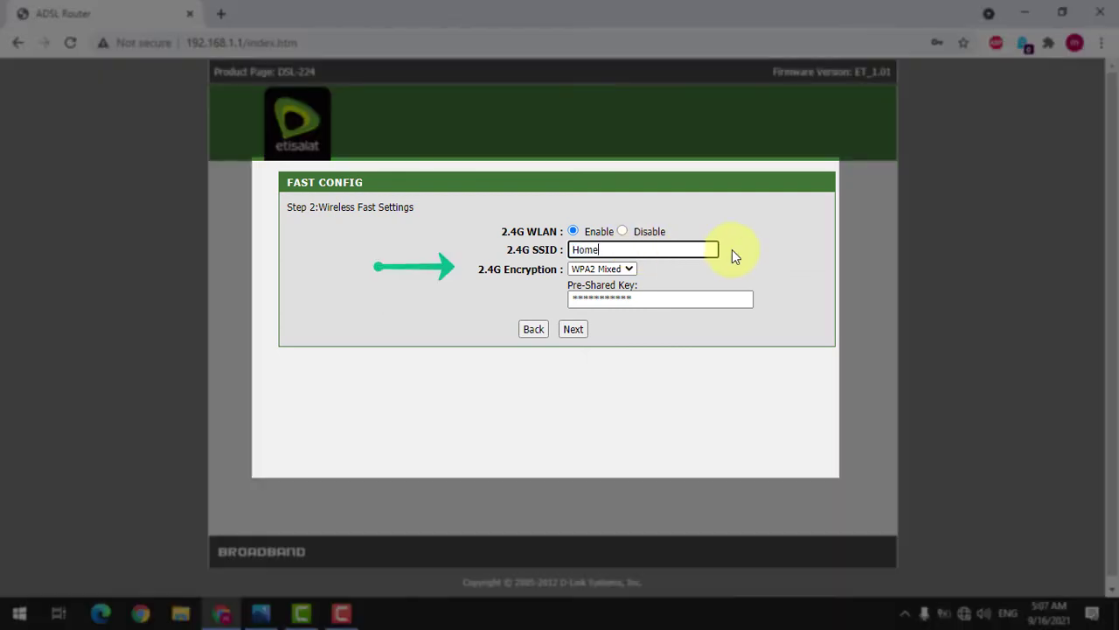
pyautogui.click(611, 274)
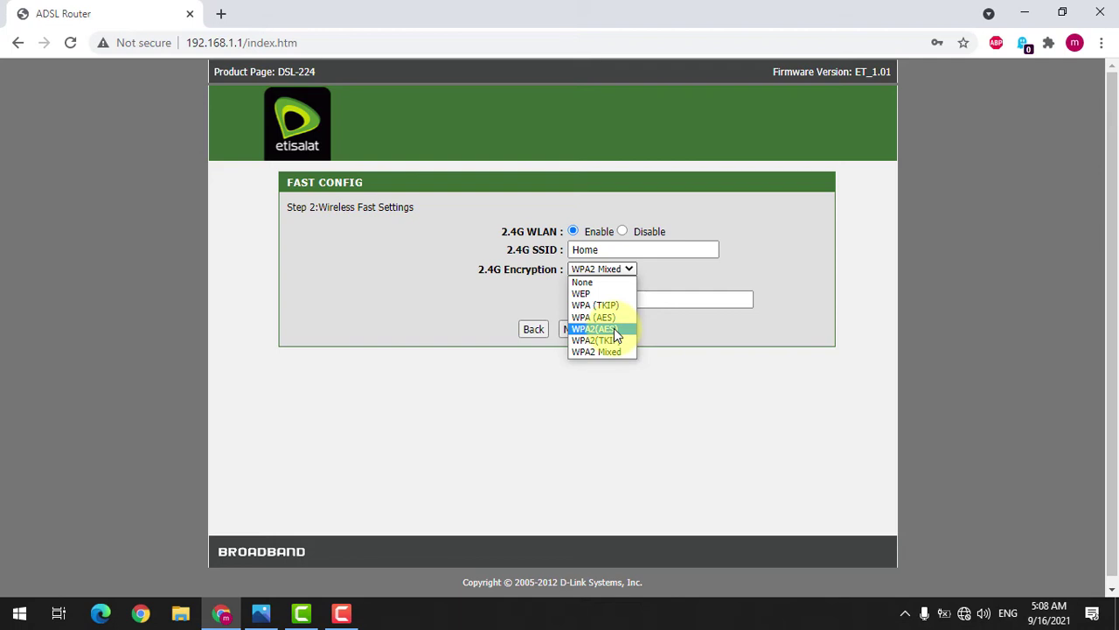
# Step: Pick WPA2(AES) for 2.4G encryption, check the Pre-Shared Key field, and submit the wireless step
pyautogui.click(613, 327)
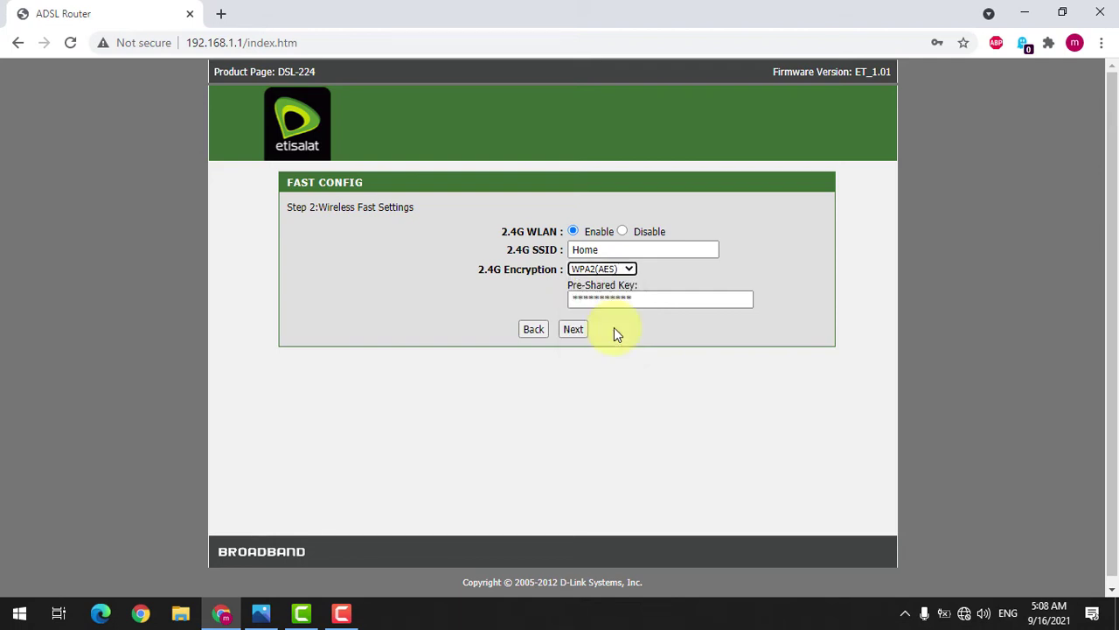
pyautogui.click(633, 329)
pyautogui.click(628, 299)
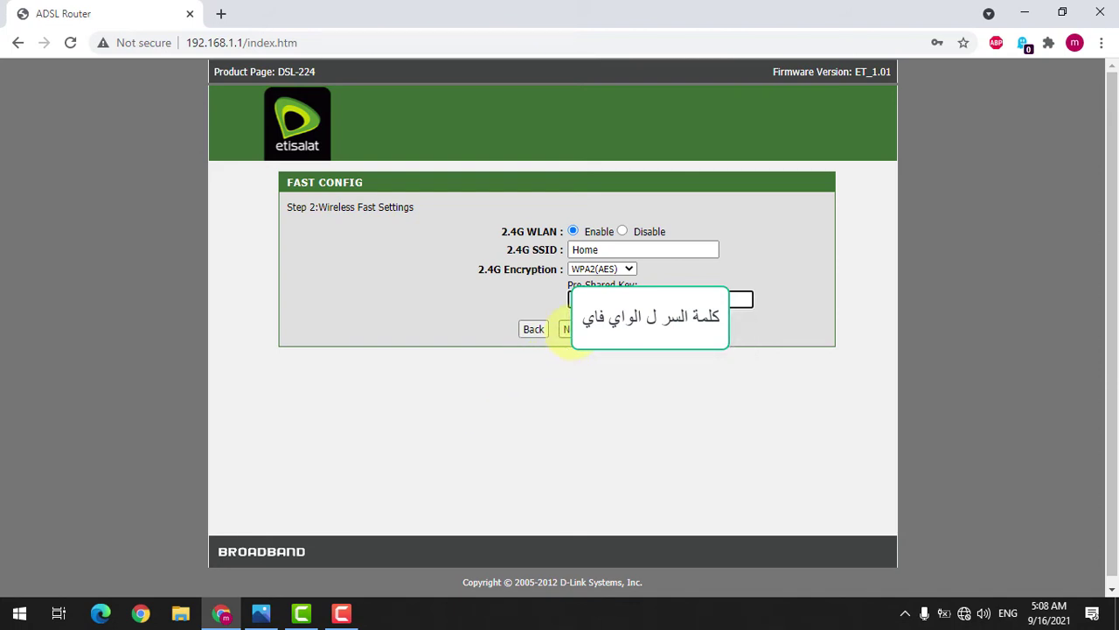
pyautogui.click(570, 331)
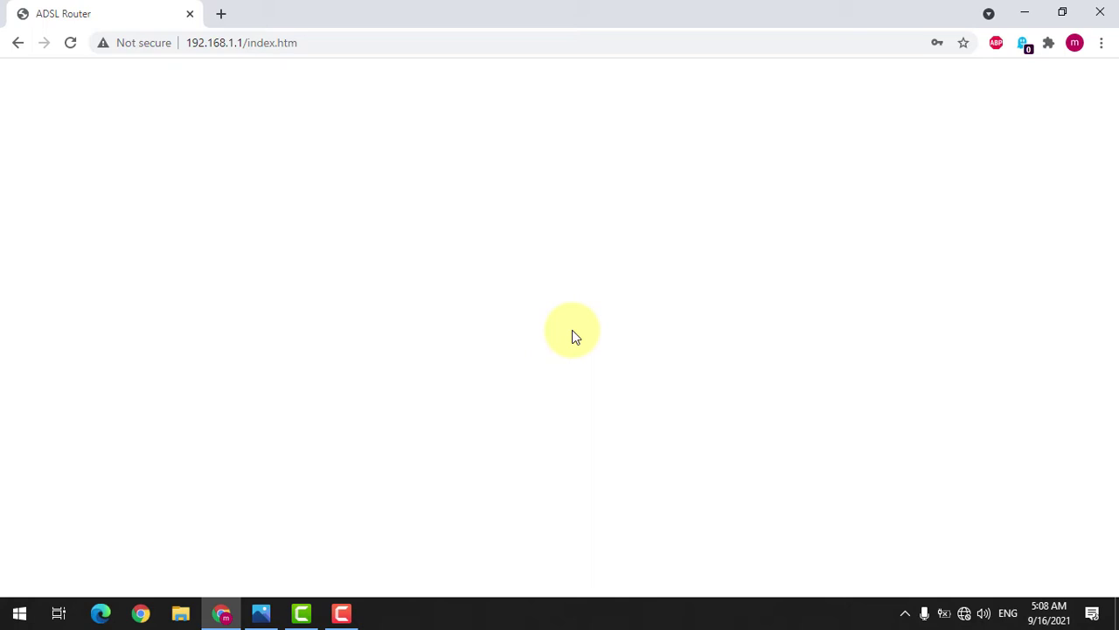
# Step: Join the Home Wi-Fi network with its security key, with Connect automatically unchecked
pyautogui.click(961, 613)
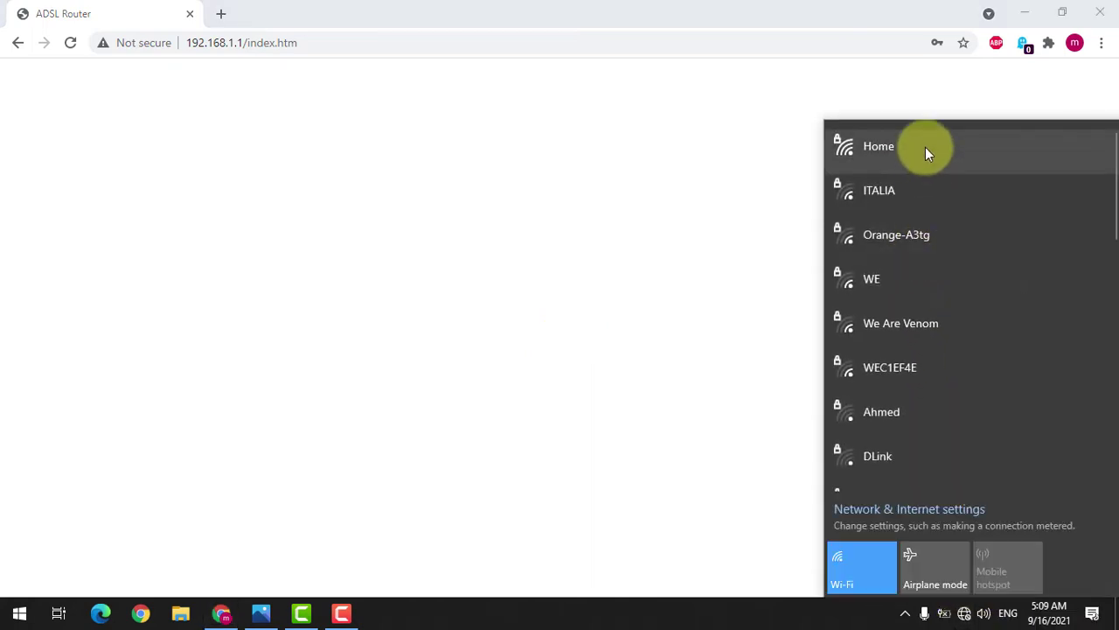
pyautogui.click(925, 147)
pyautogui.click(967, 191)
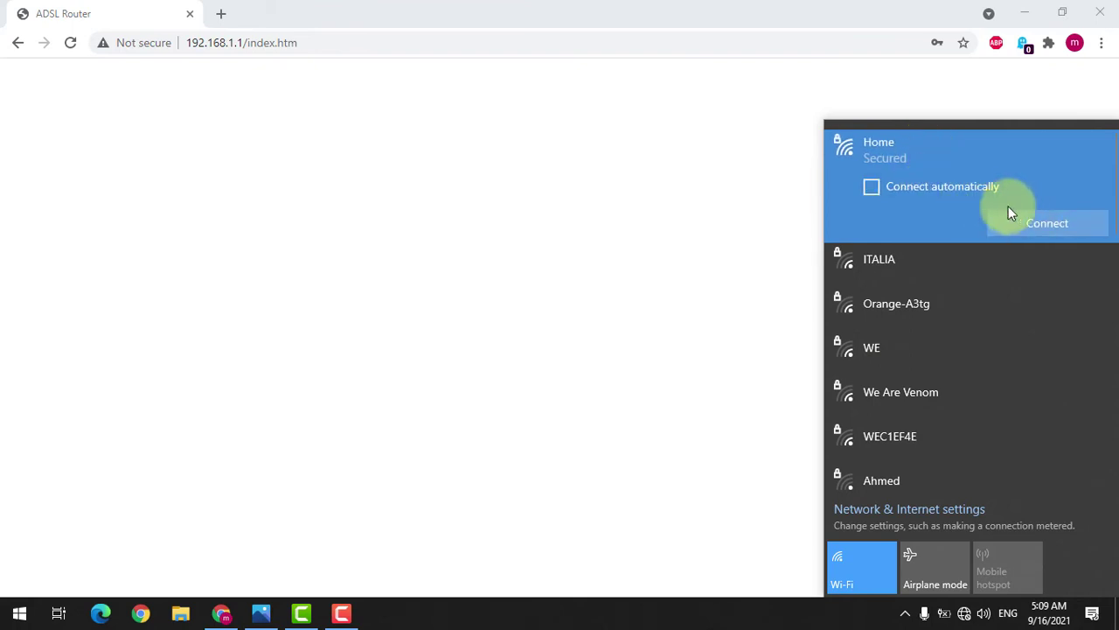
pyautogui.click(1025, 221)
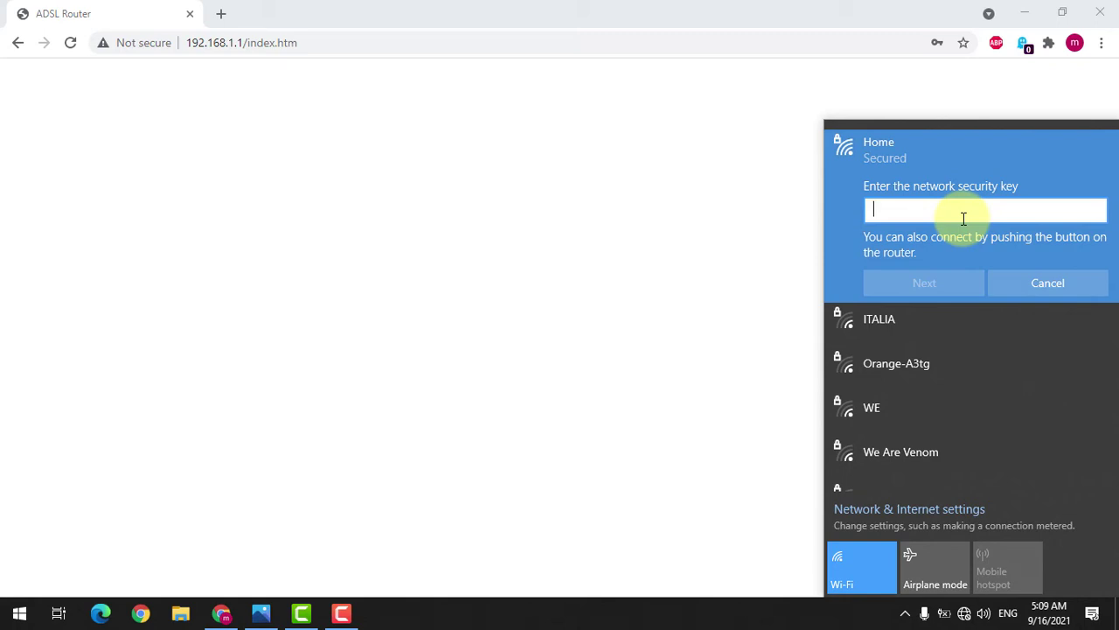
pyautogui.write('•••••••••••')
pyautogui.click(940, 291)
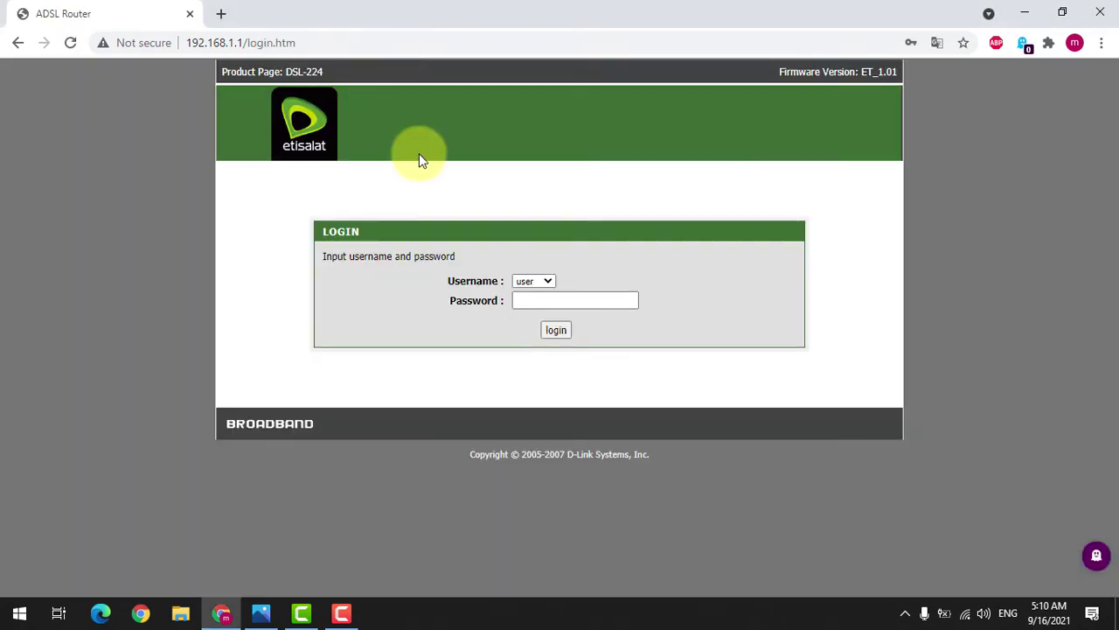
# Step: Log in to the router with the user account's password and decline Chrome's password update
pyautogui.click(545, 303)
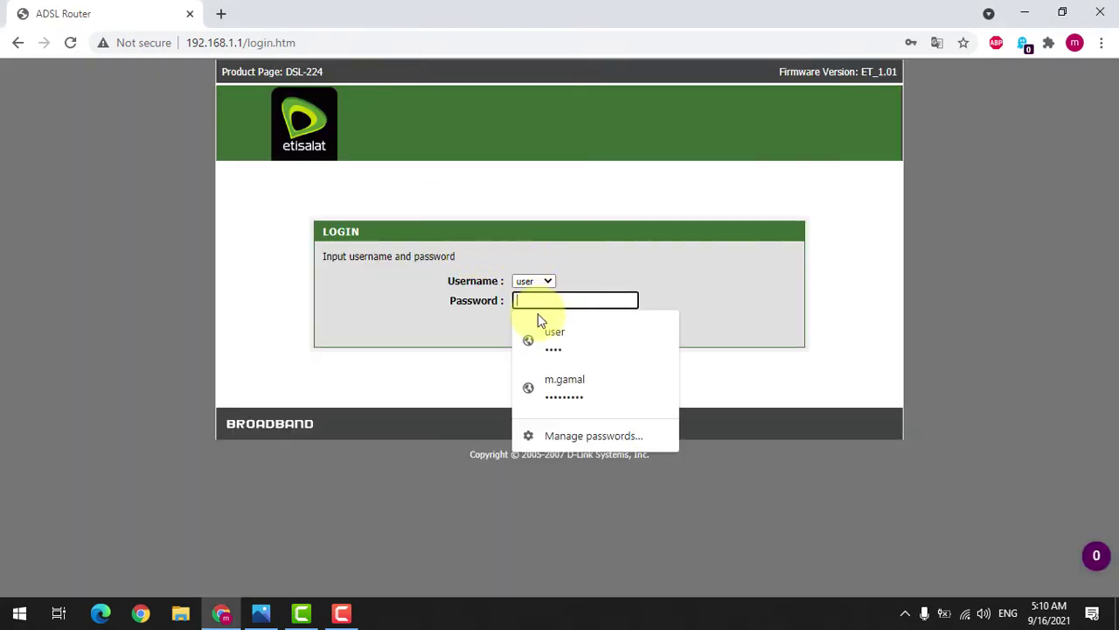
pyautogui.write('use')
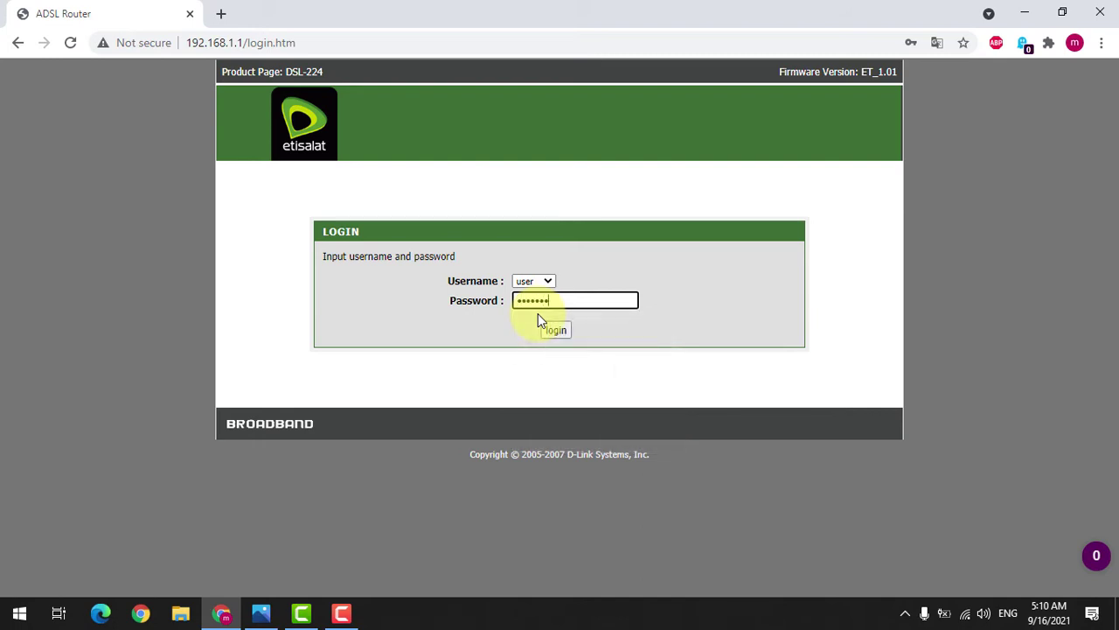
pyautogui.press('Return')
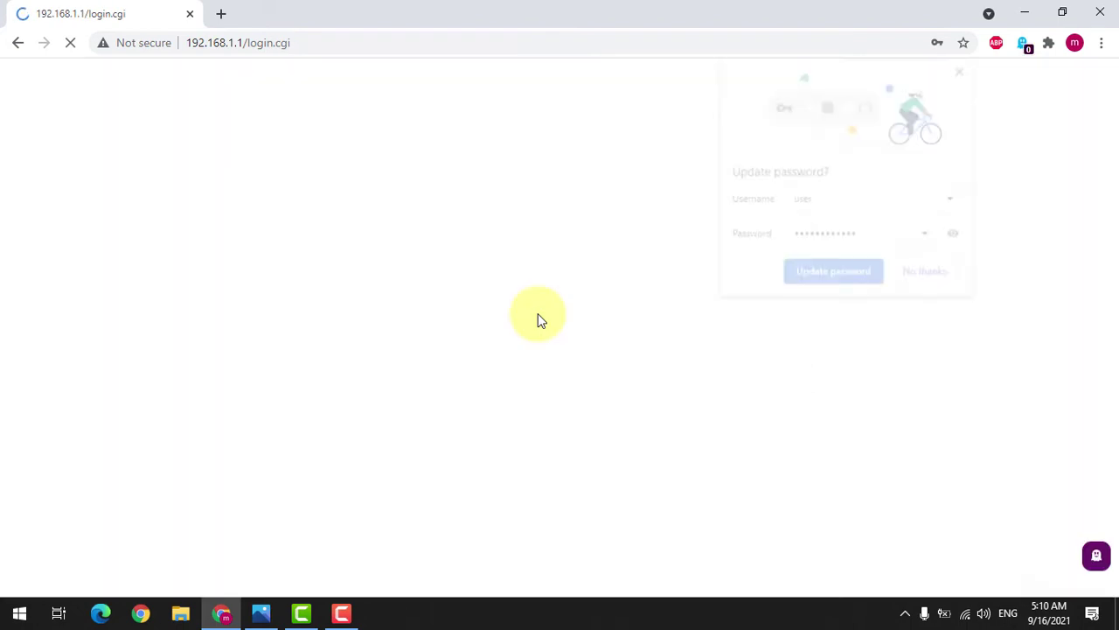
pyautogui.click(929, 274)
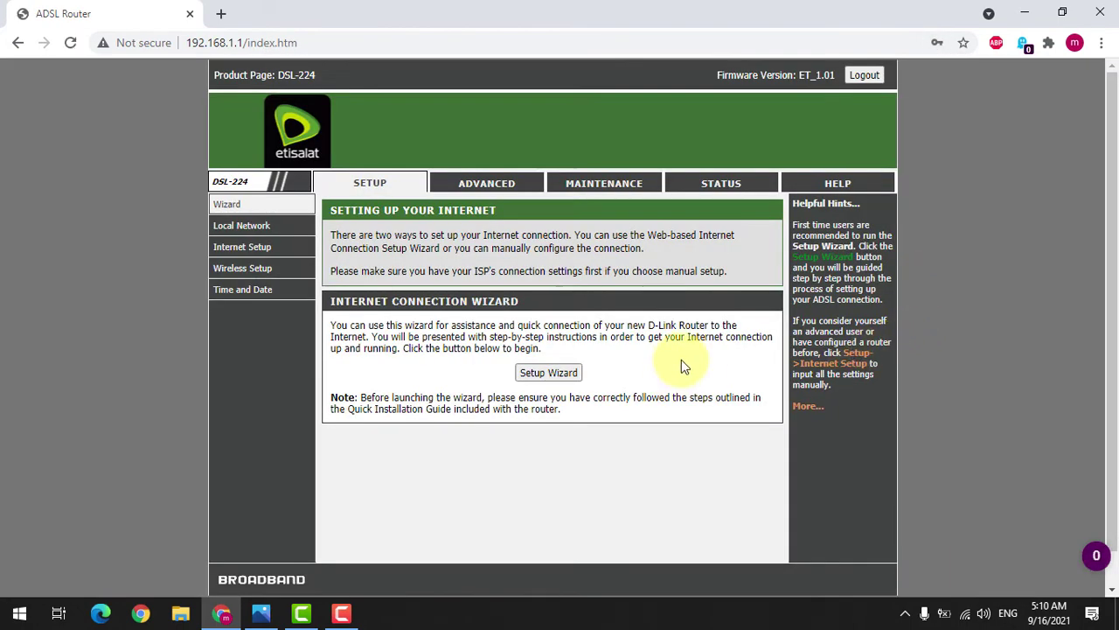
# Step: Open STATUS > ADSL Driver and highlight the line status and ADSL mode rows
pyautogui.click(732, 186)
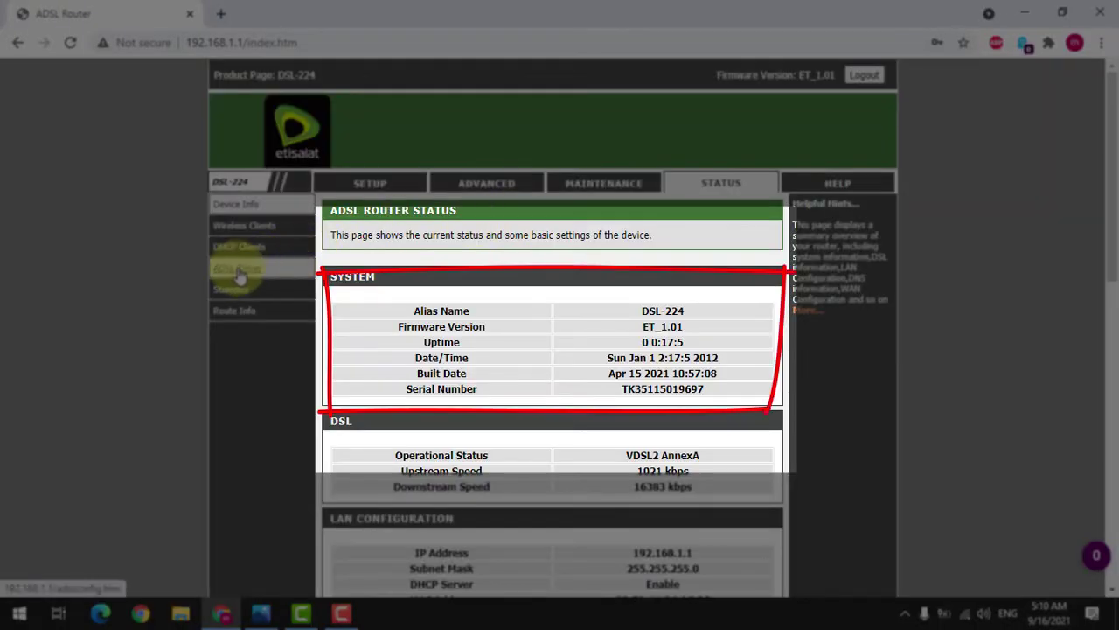
pyautogui.click(237, 273)
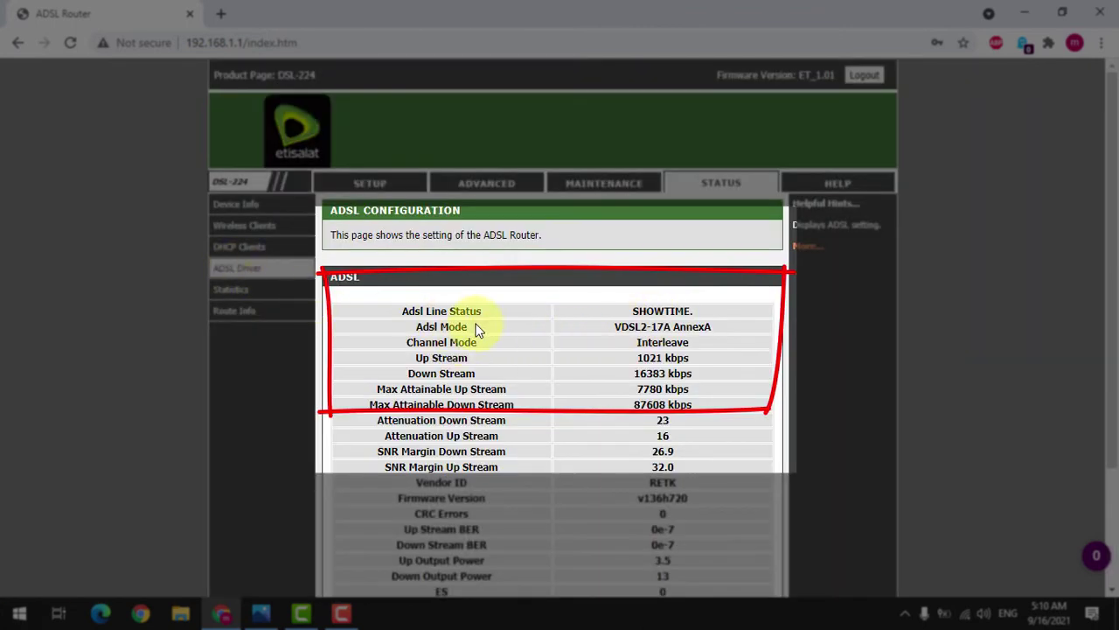
pyautogui.moveTo(636, 312); pyautogui.dragTo(713, 329)
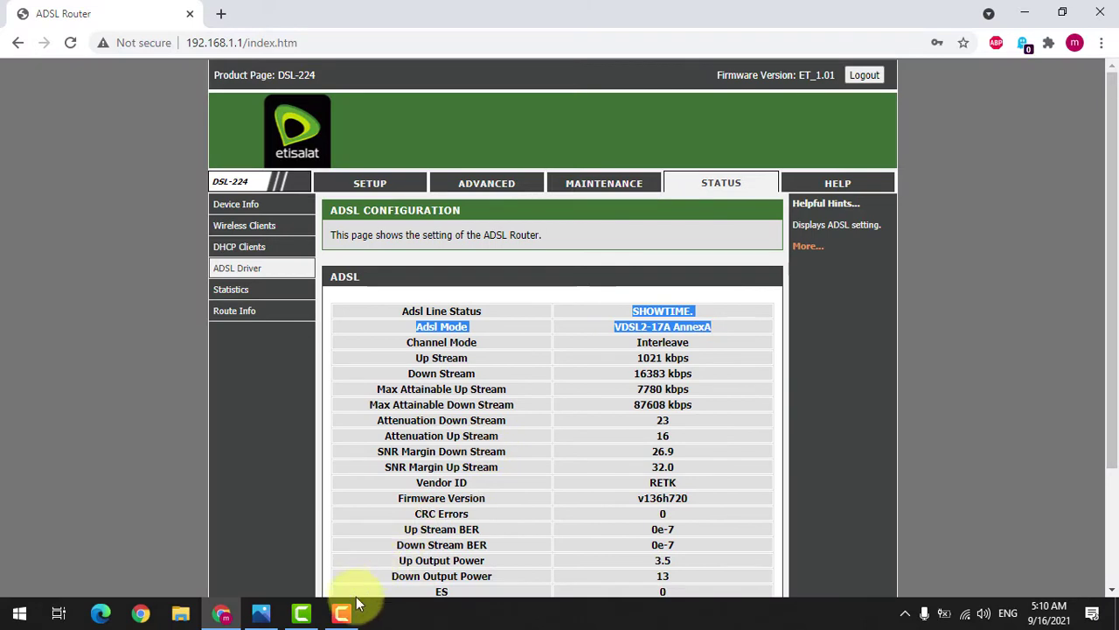
pyautogui.click(593, 396)
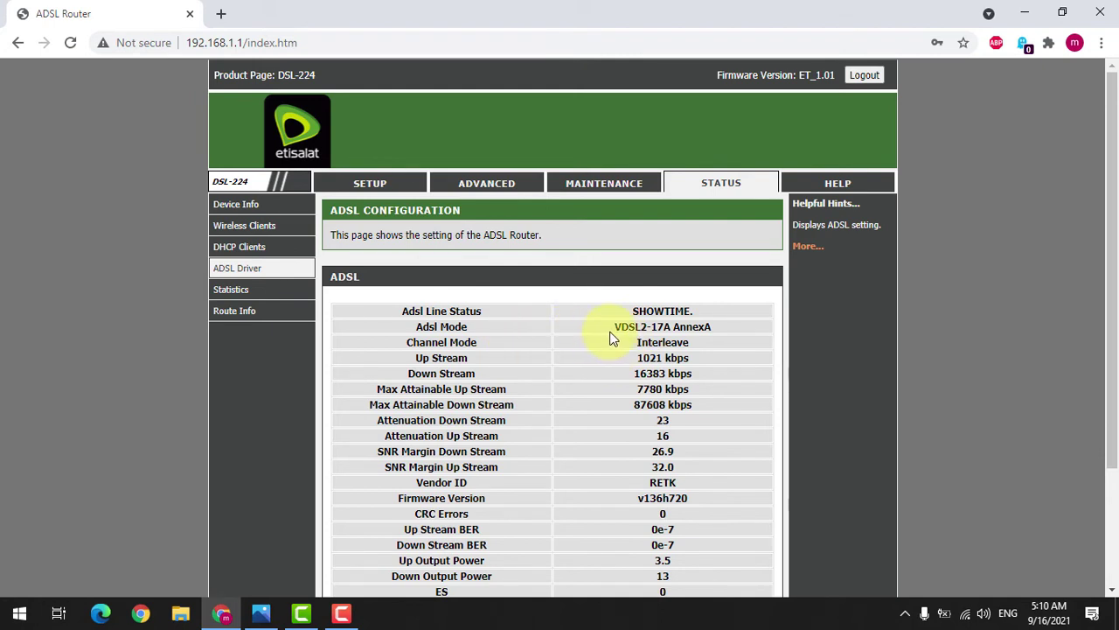
# Step: Highlight the VDSL2-17A AnnexA mode, 1021 kbps upstream and 16383 kbps downstream values
pyautogui.moveTo(614, 326); pyautogui.dragTo(656, 341)
pyautogui.click(461, 327)
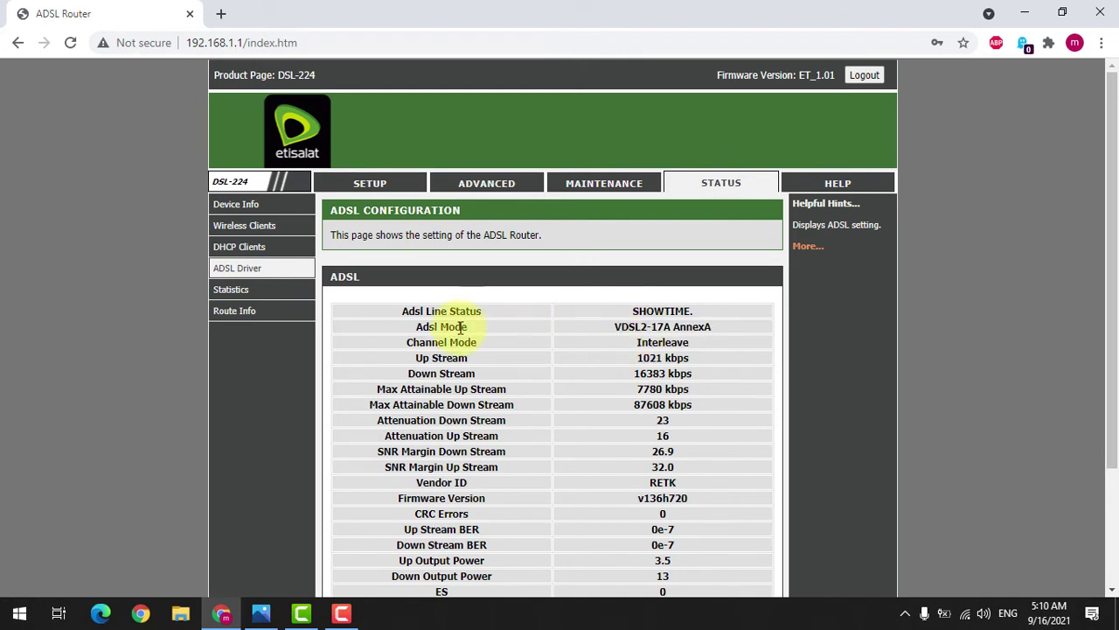
pyautogui.moveTo(410, 326); pyautogui.dragTo(481, 328)
pyautogui.keyDown('shift'); pyautogui.click(722, 332); pyautogui.keyUp('shift')
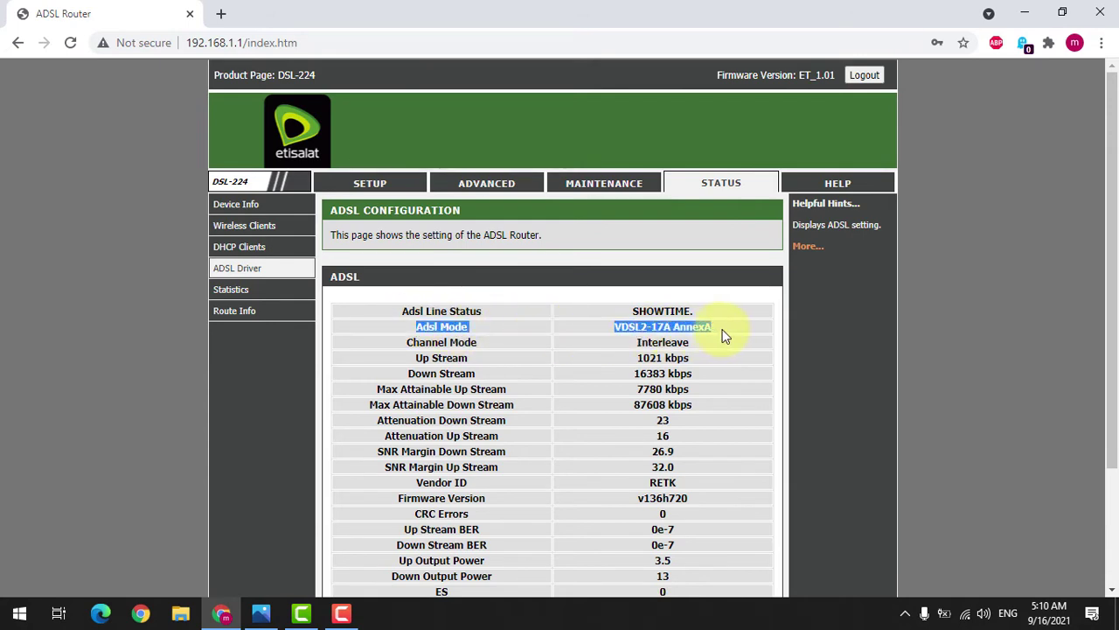
pyautogui.click(729, 353)
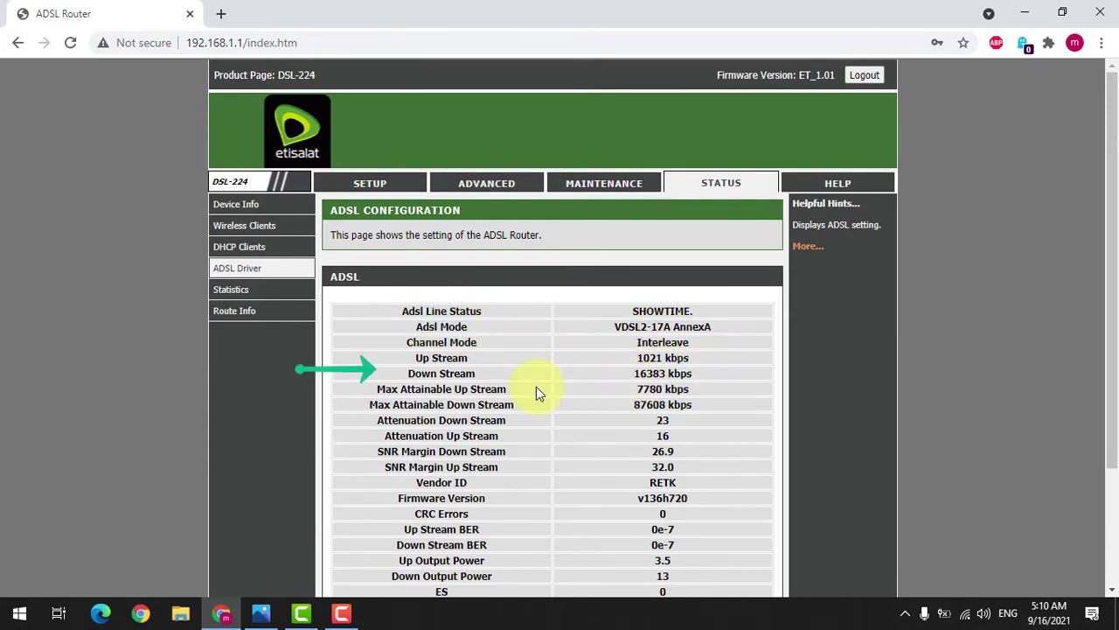
pyautogui.moveTo(632, 357); pyautogui.dragTo(689, 357)
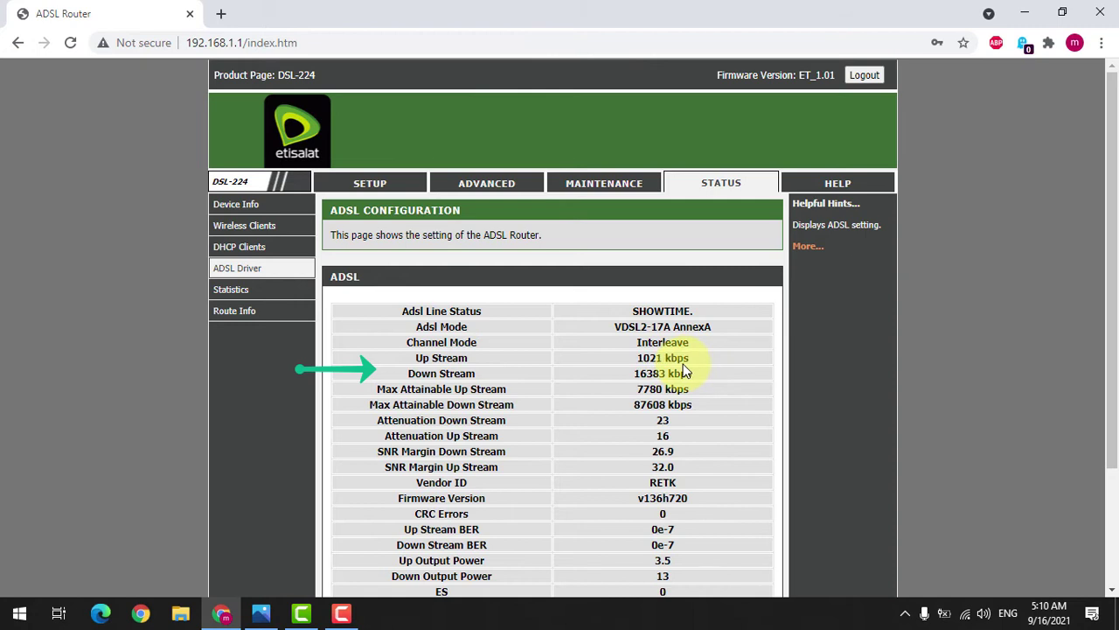
pyautogui.click(677, 374)
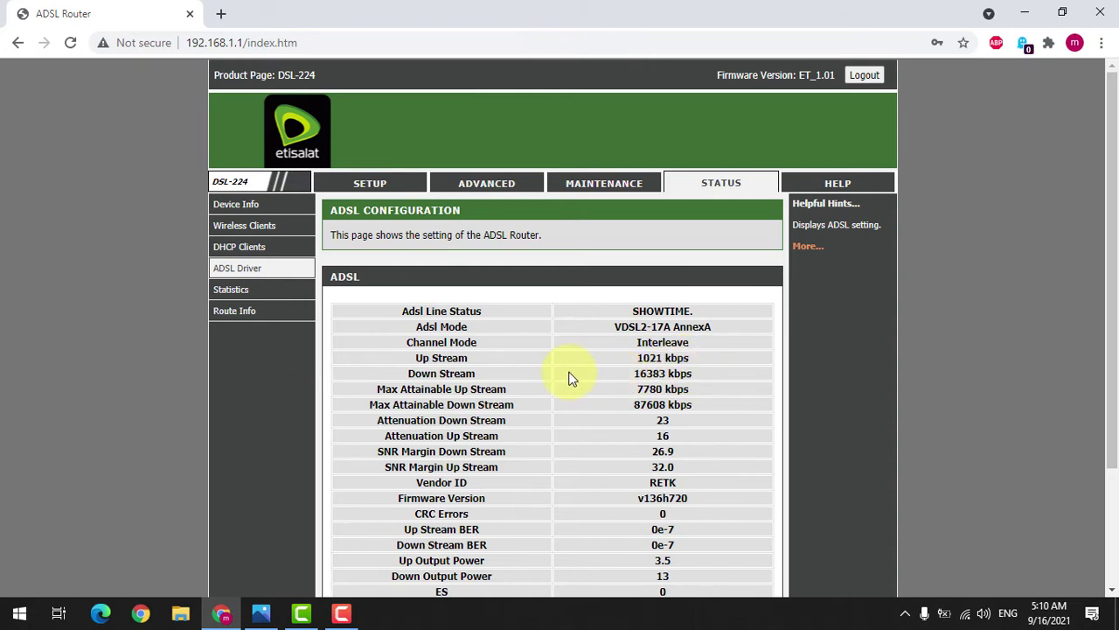
pyautogui.moveTo(630, 373); pyautogui.dragTo(669, 385)
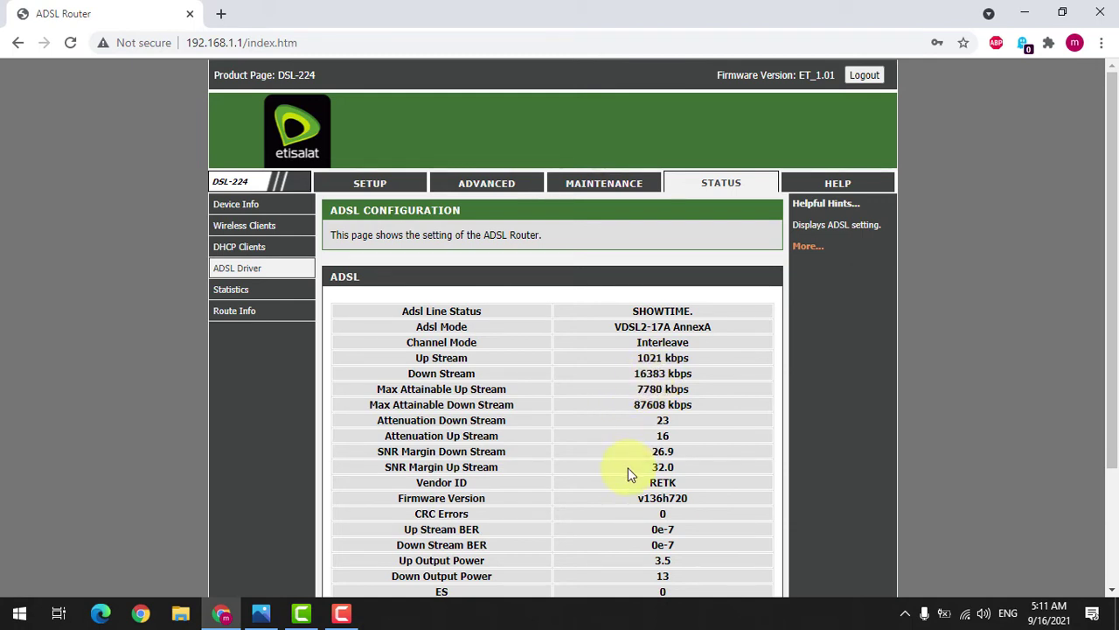
pyautogui.scroll(-2, 650, 393)
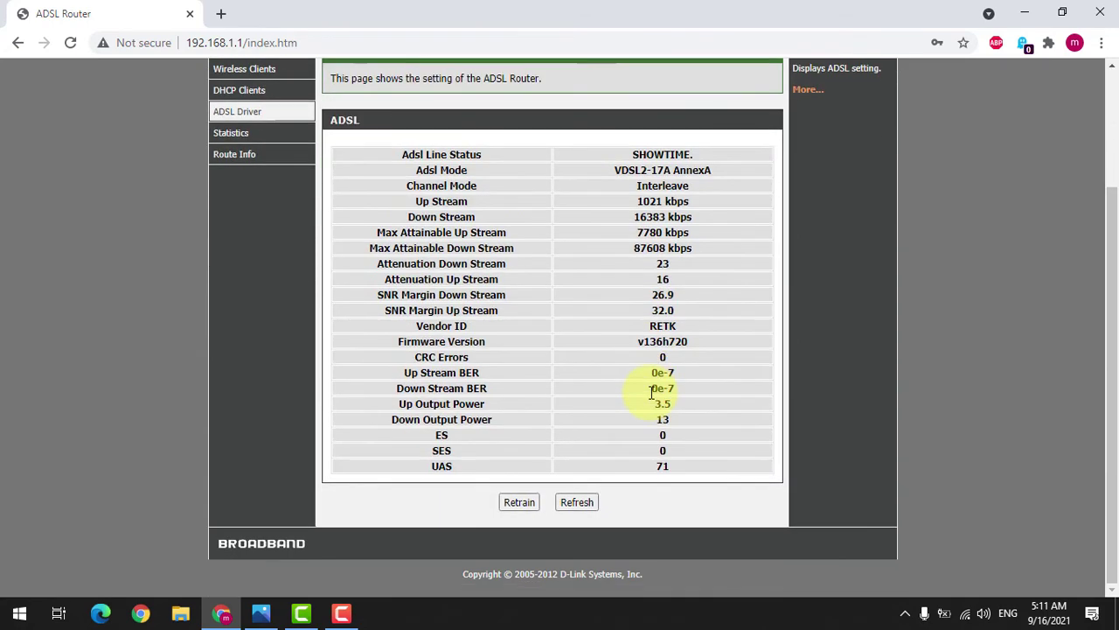
pyautogui.scroll(3, 650, 393)
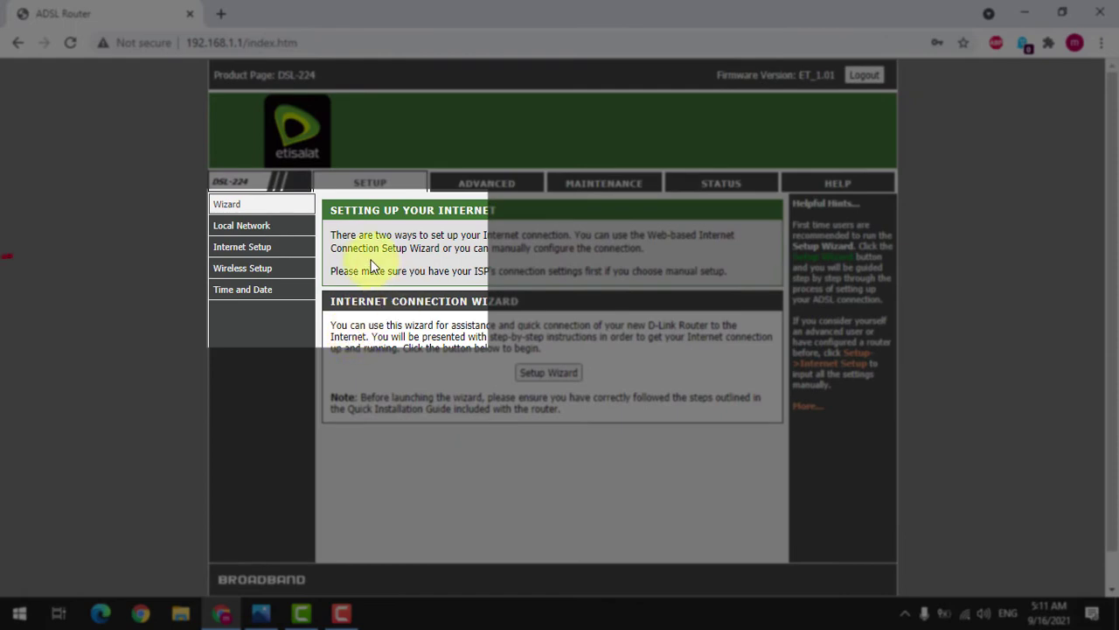
# Step: On the Wireless Basics page, set the Wi-Fi Band to 2.4 GHz (N) only
pyautogui.moveTo(277, 275)
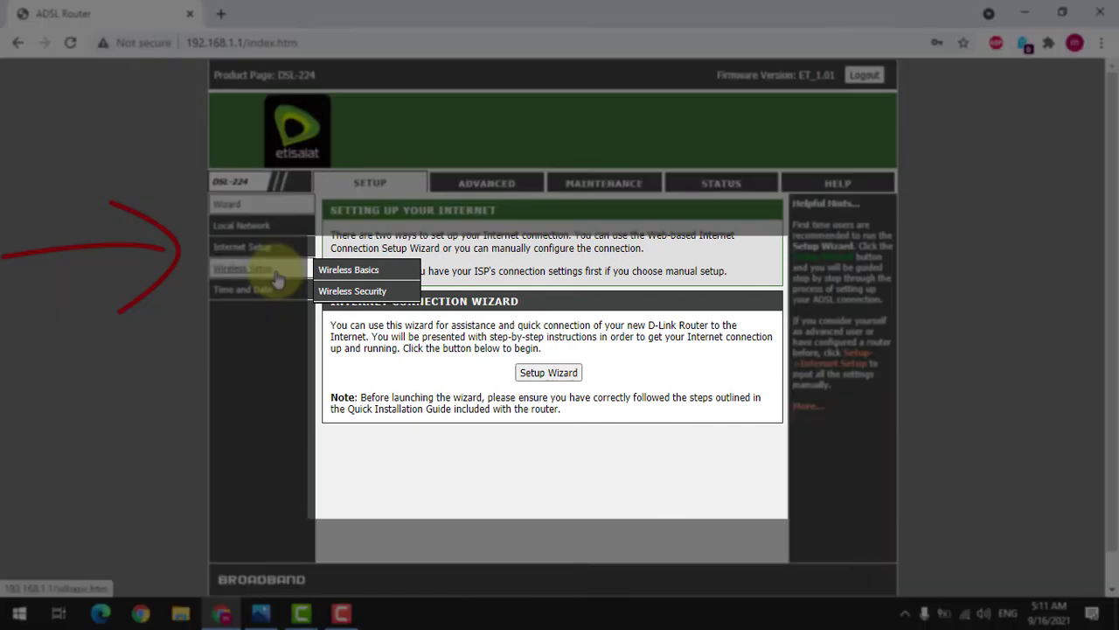
pyautogui.click(334, 276)
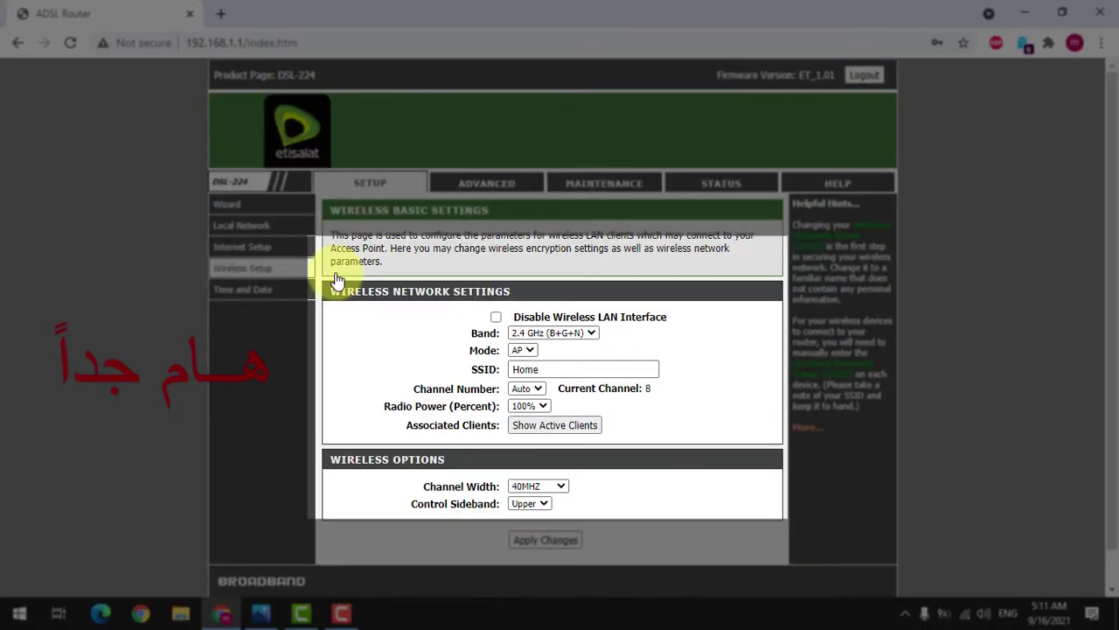
pyautogui.scroll(-1, 326, 317)
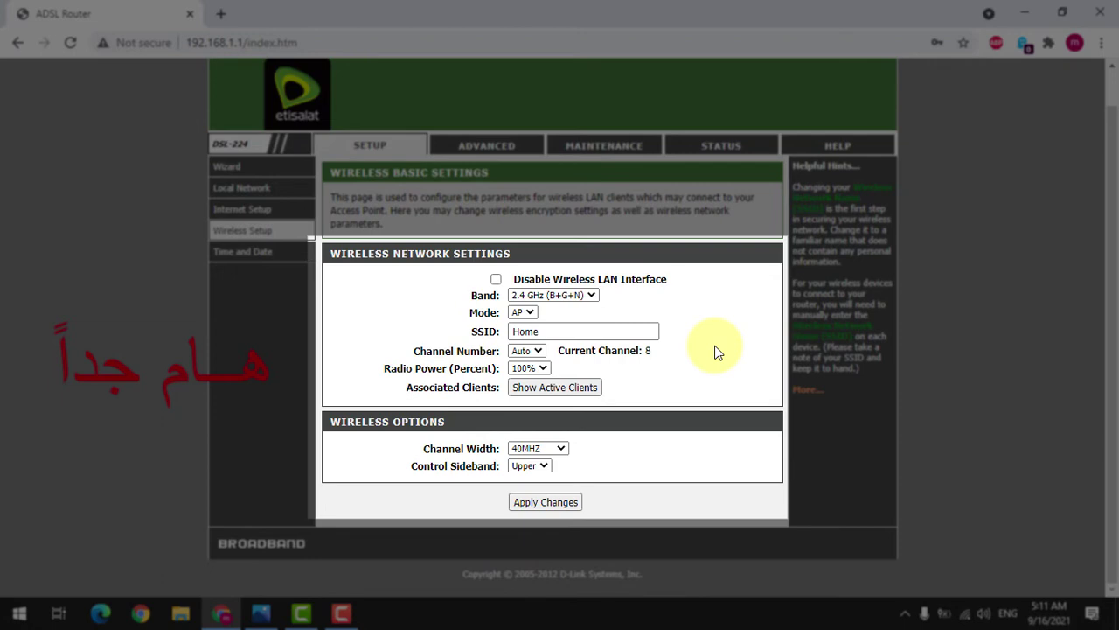
pyautogui.click(575, 298)
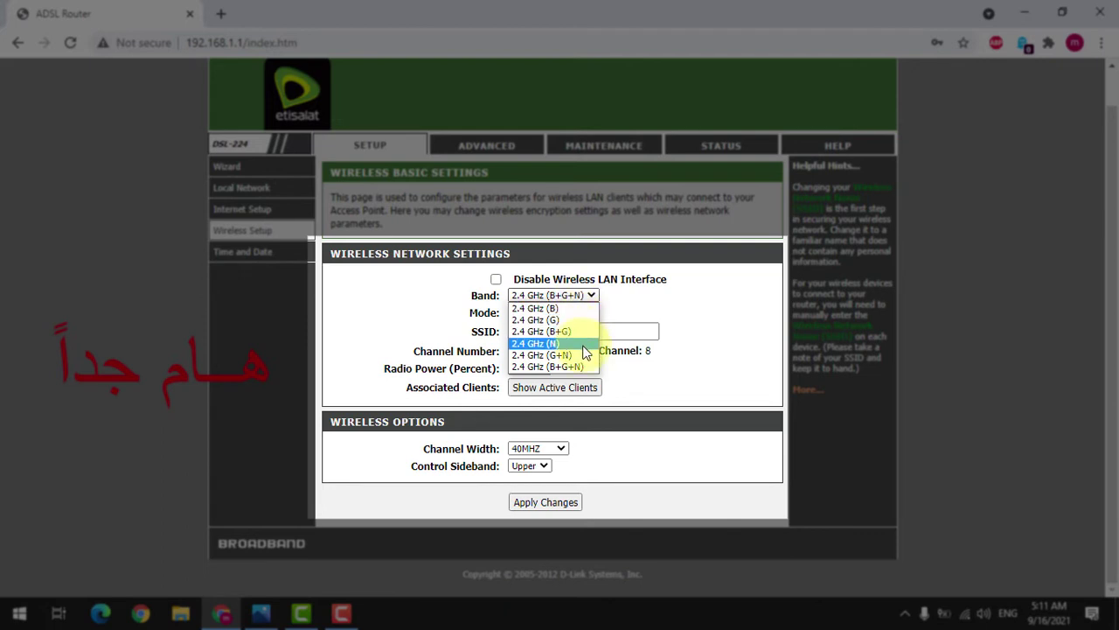
pyautogui.click(658, 320)
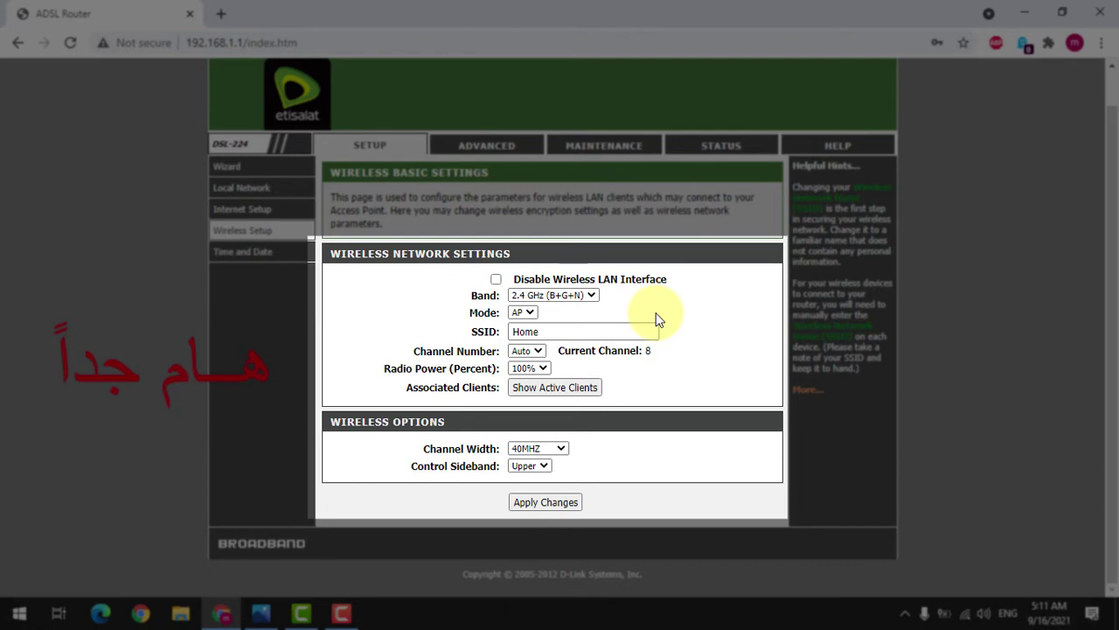
pyautogui.click(590, 296)
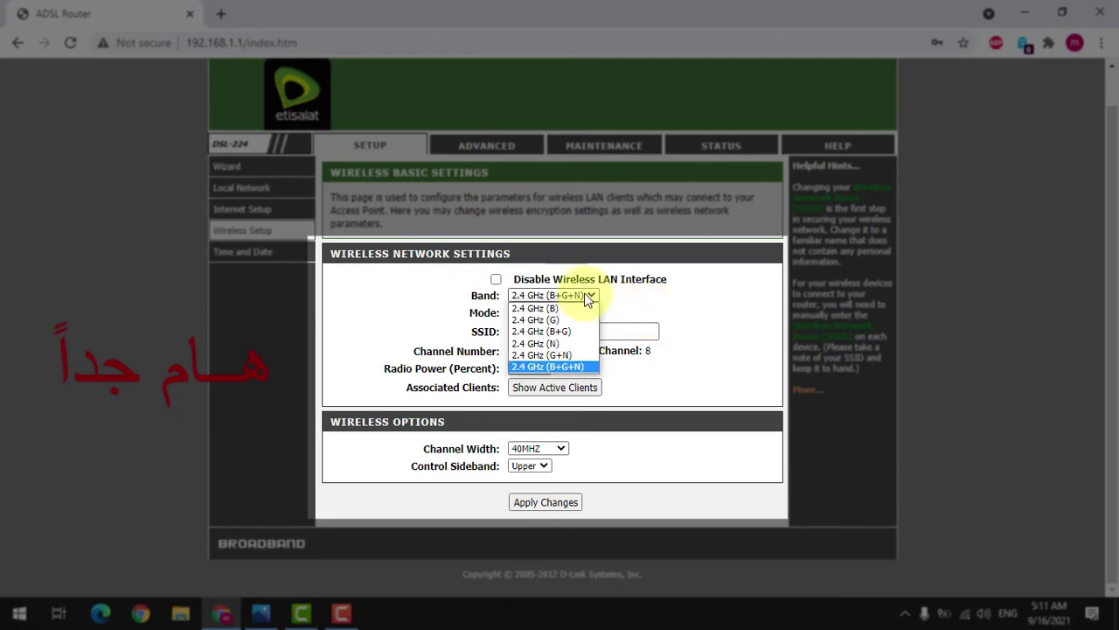
pyautogui.click(568, 343)
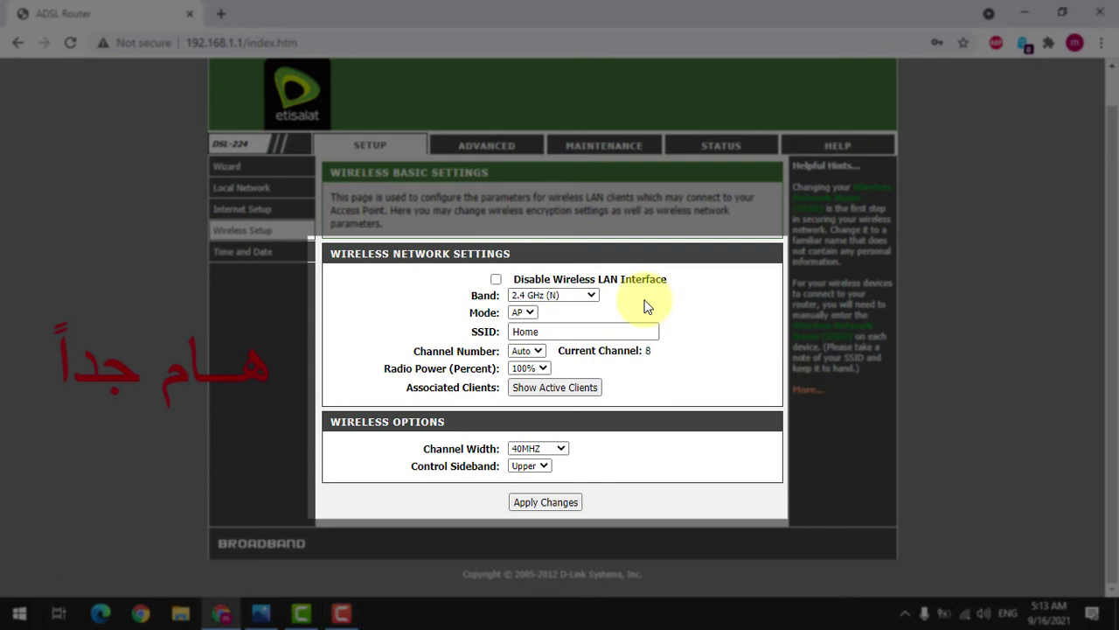
pyautogui.click(565, 295)
pyautogui.click(565, 294)
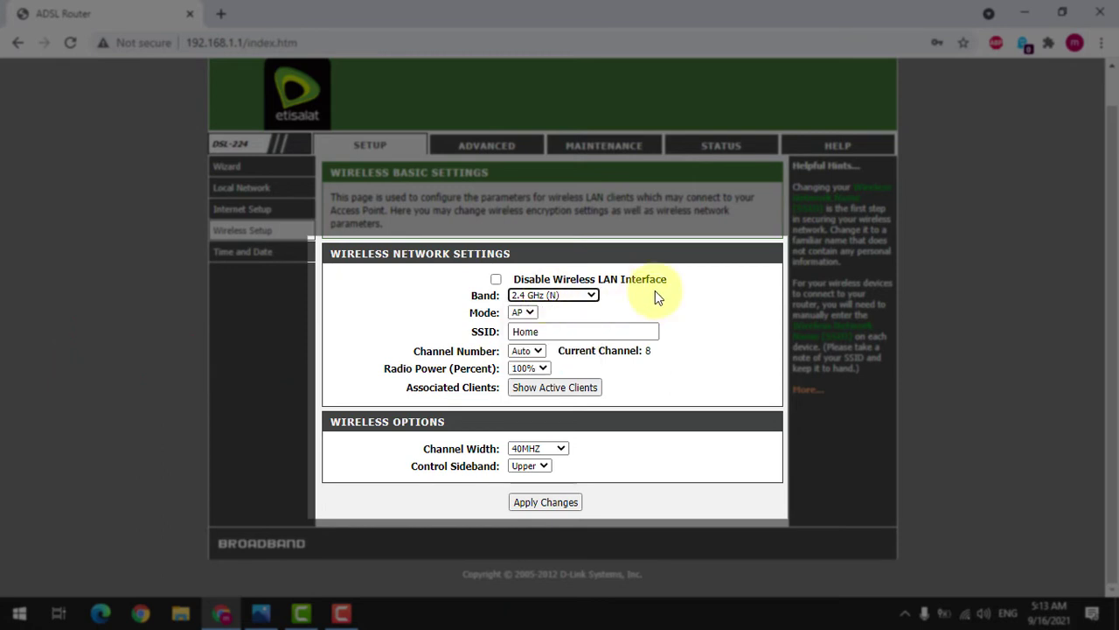
pyautogui.click(591, 295)
pyautogui.click(629, 292)
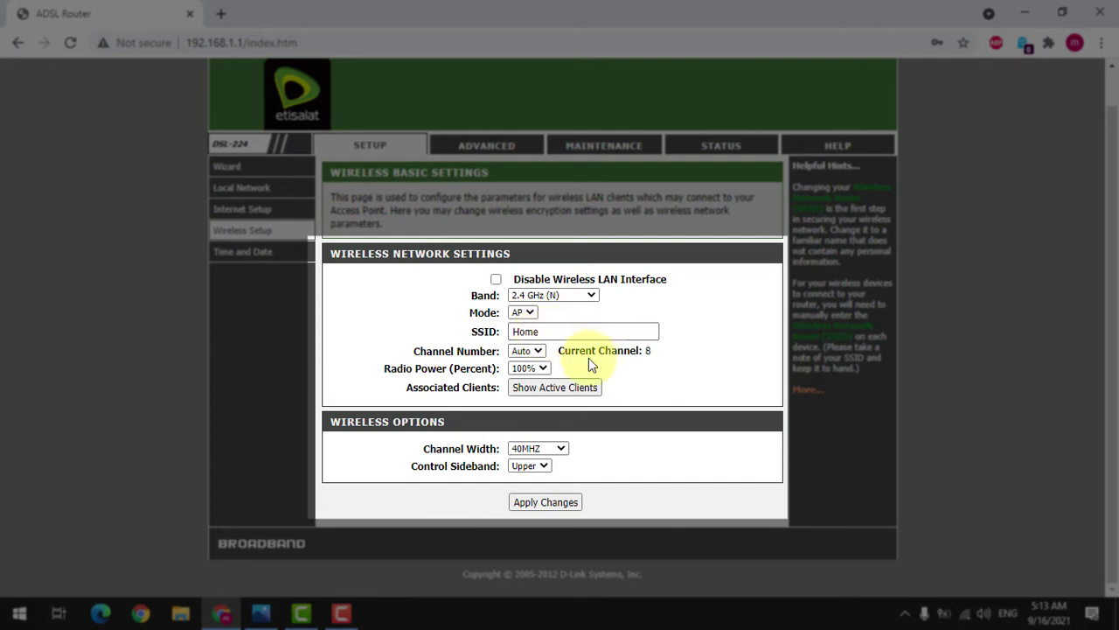
pyautogui.click(541, 352)
pyautogui.click(541, 351)
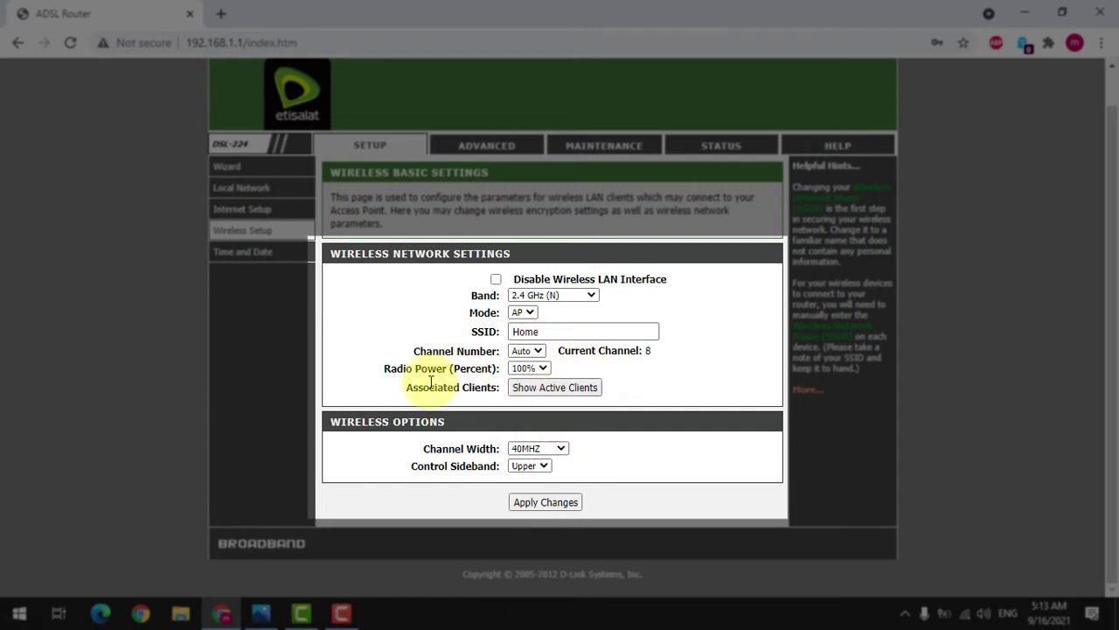
pyautogui.click(529, 368)
pyautogui.click(622, 371)
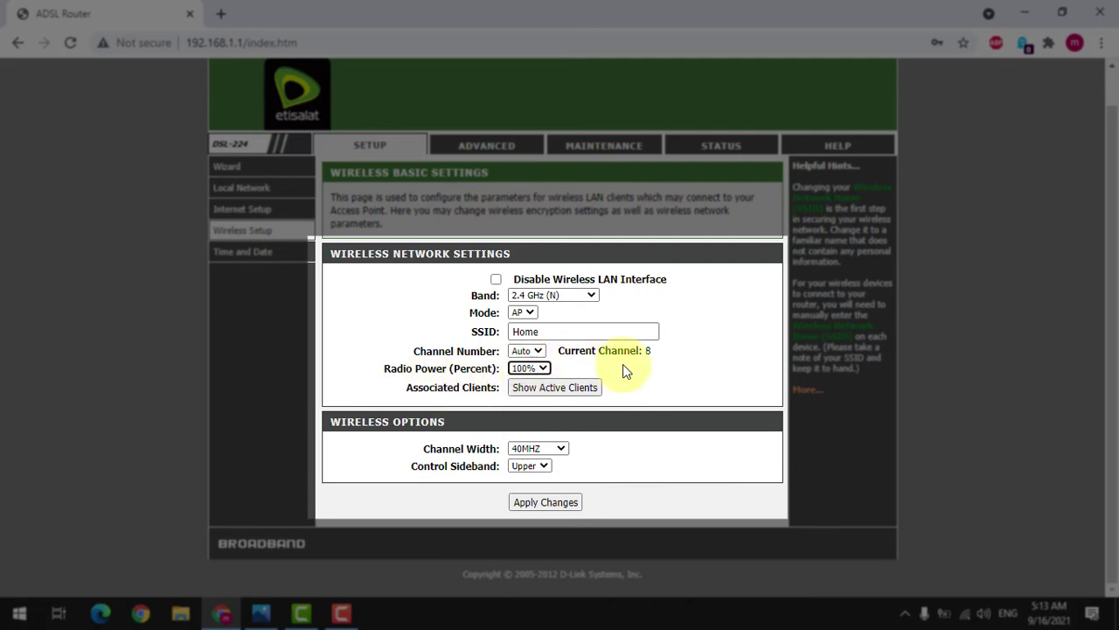
pyautogui.click(622, 364)
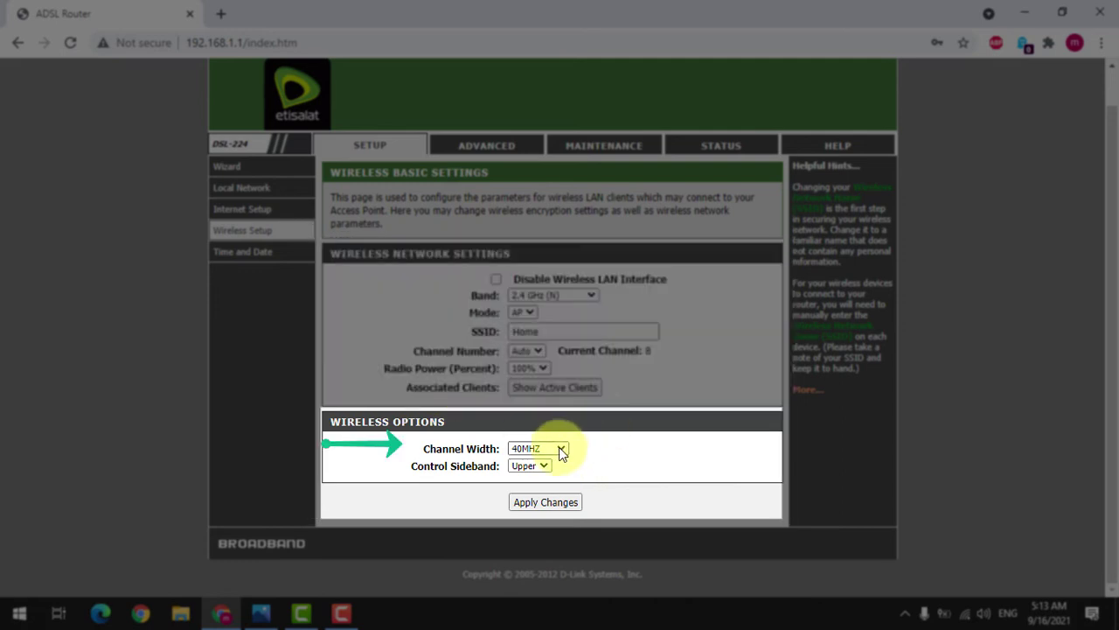
pyautogui.click(561, 449)
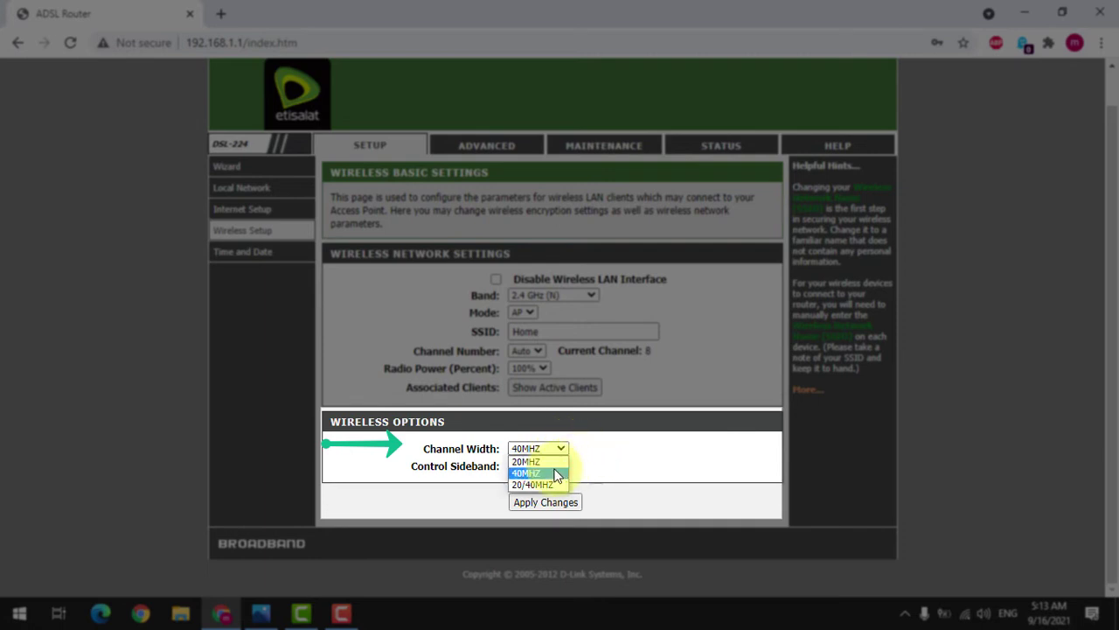
pyautogui.click(585, 455)
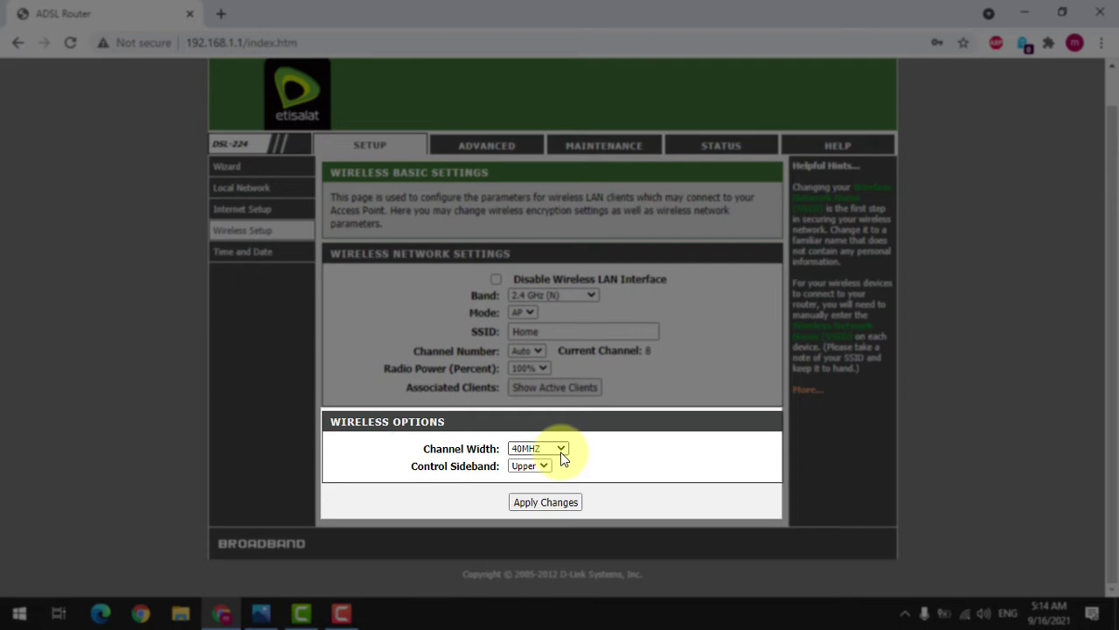
pyautogui.click(560, 453)
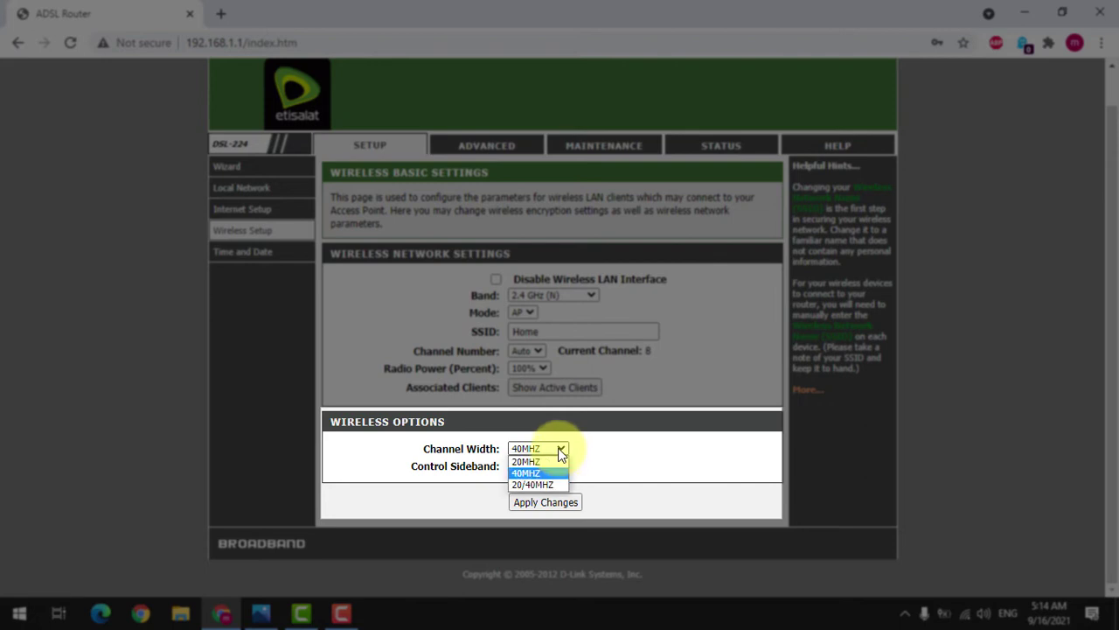
pyautogui.click(560, 453)
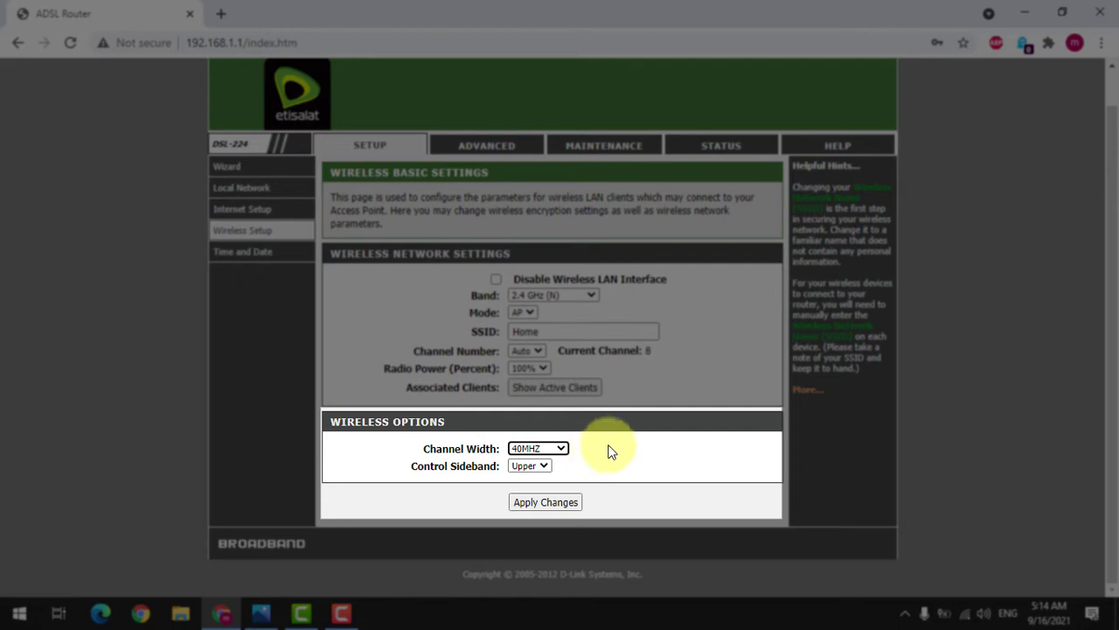
# Step: Set channel width to 20MHZ and apply the wireless basic settings, letting WLAN restart
pyautogui.click(554, 448)
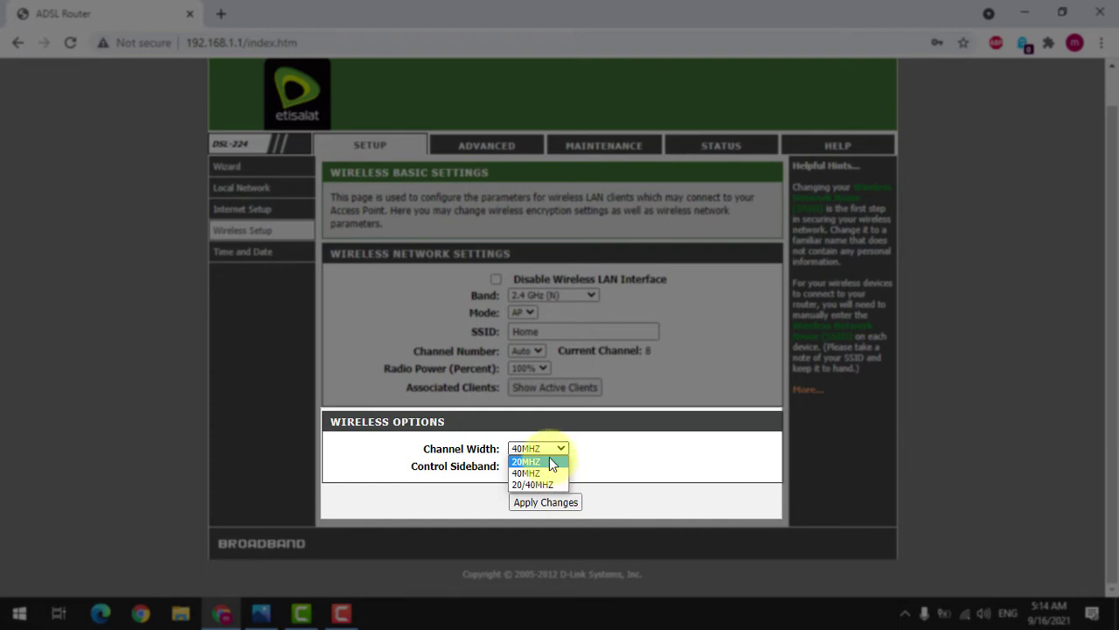
pyautogui.click(552, 461)
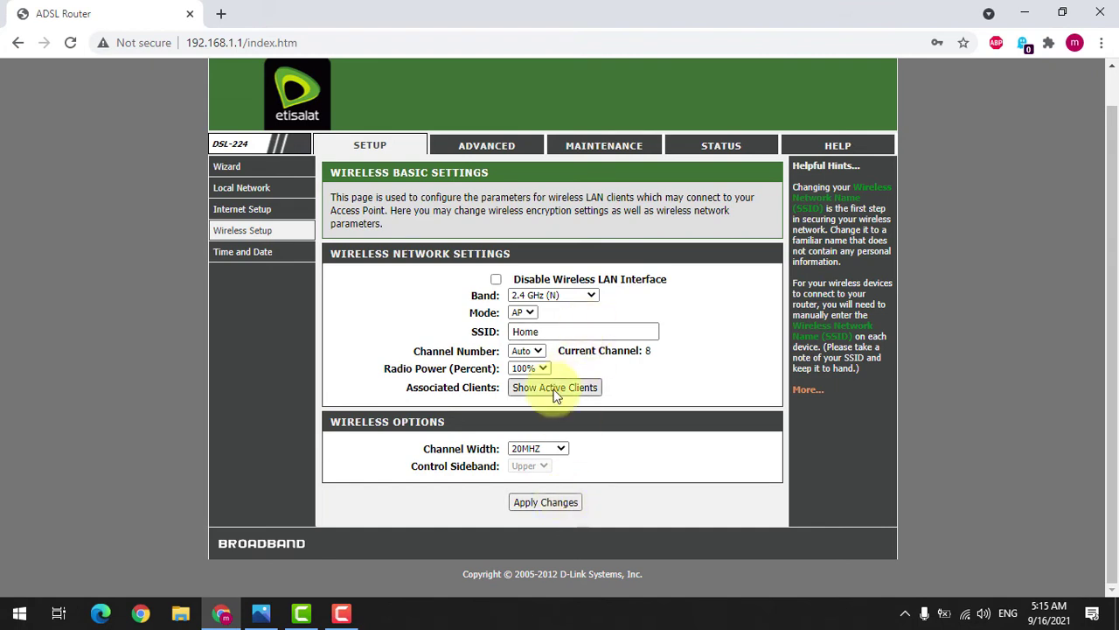
pyautogui.click(564, 512)
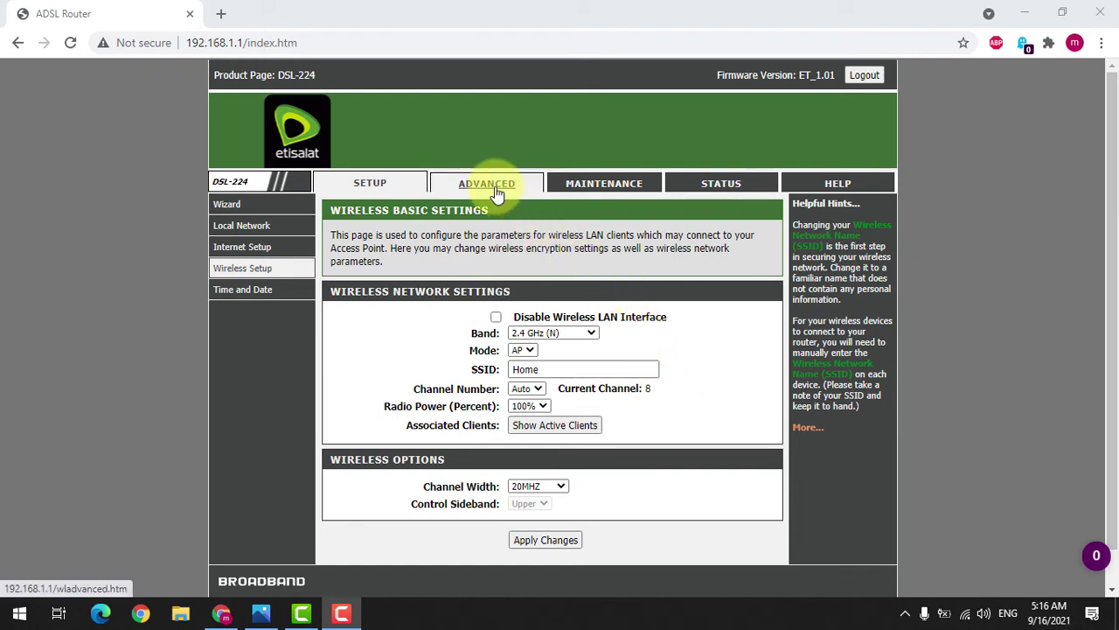
pyautogui.moveTo(288, 269)
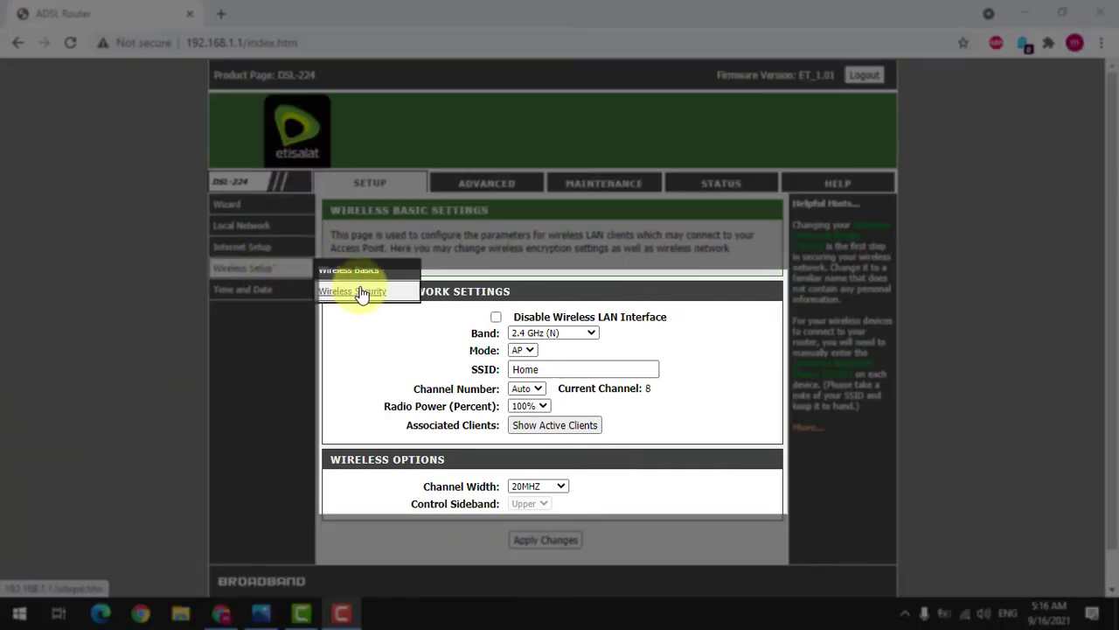
# Step: On the Wireless Security page, replace the old pre-shared key with the pasted new passphrase
pyautogui.click(361, 294)
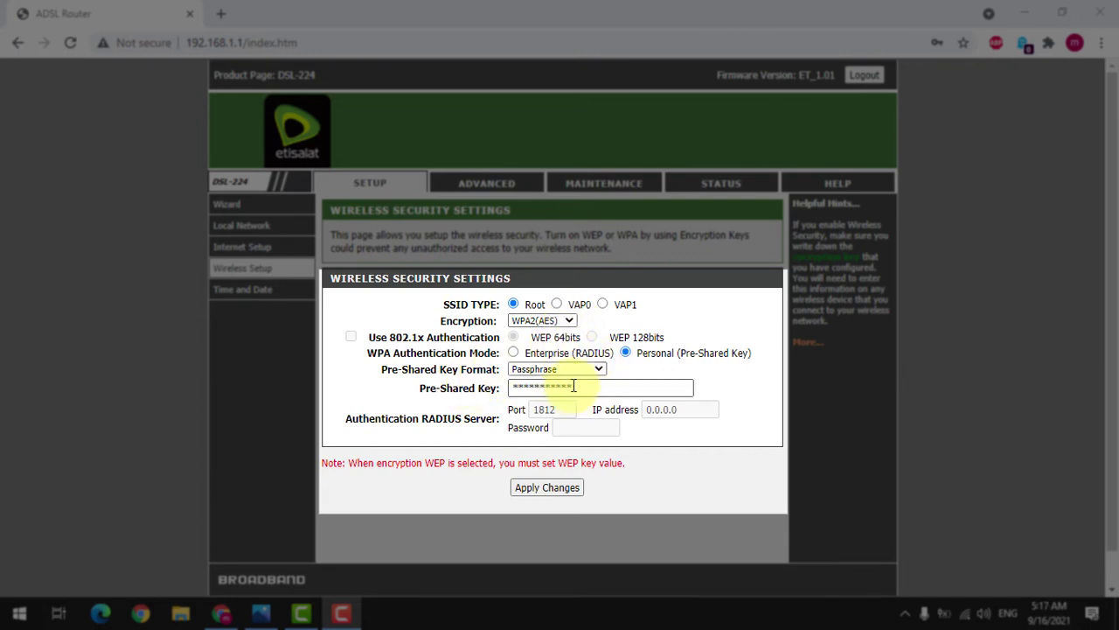
pyautogui.moveTo(574, 385); pyautogui.dragTo(524, 379)
pyautogui.press('BackSpace')
pyautogui.hotkey('ctrl', 'v')
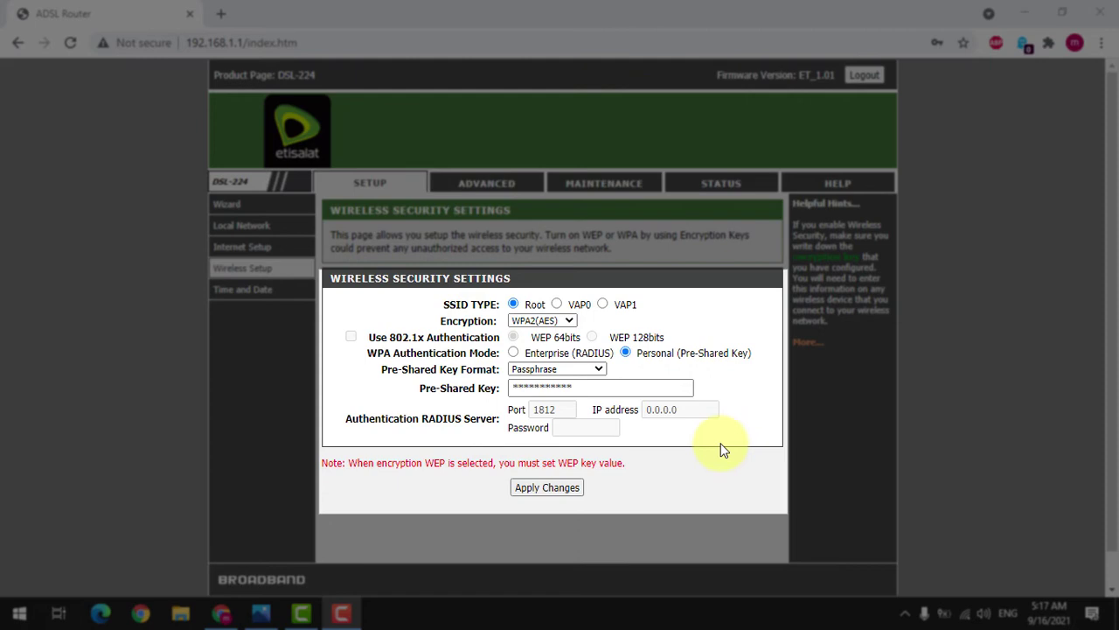
pyautogui.click(490, 185)
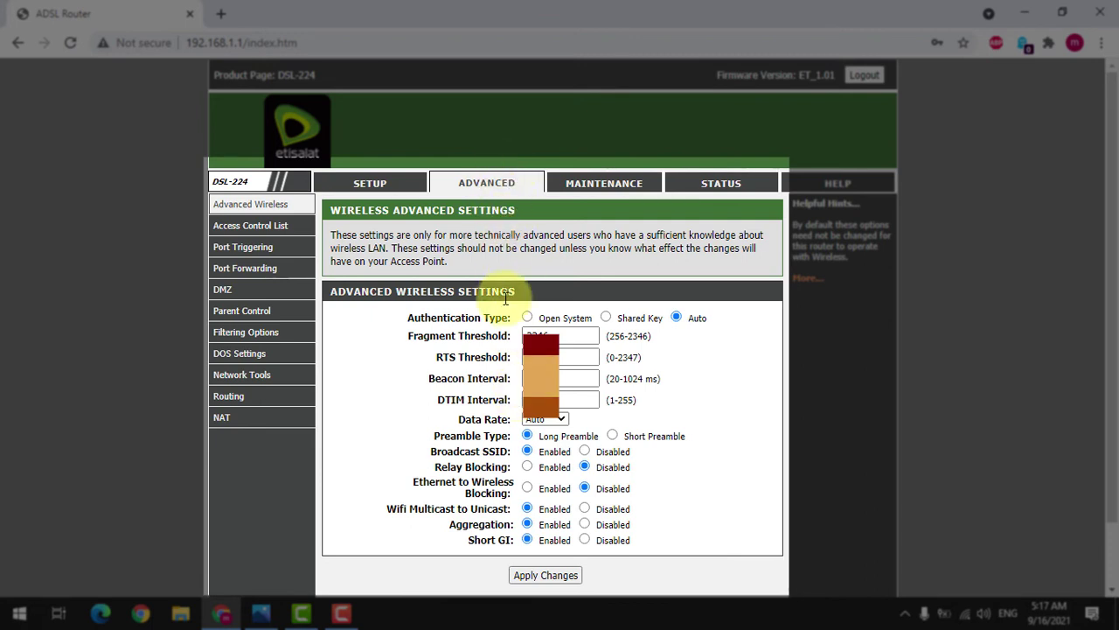
# Step: Select Shared Key instead of Auto as the Authentication Type on Wireless Advanced Settings
pyautogui.moveTo(267, 205)
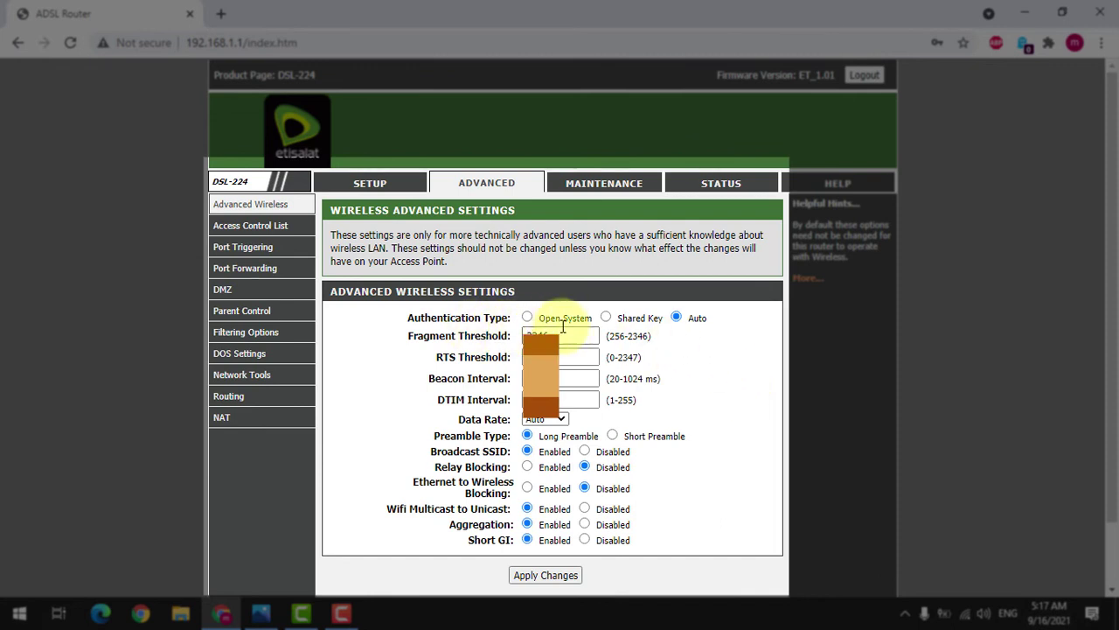
pyautogui.click(606, 317)
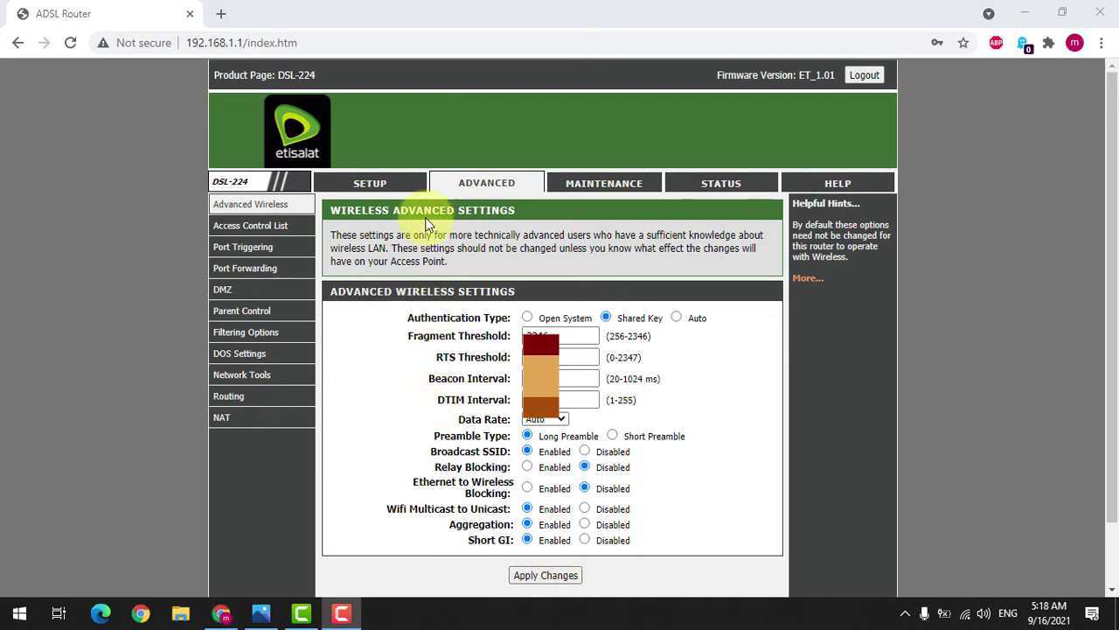
pyautogui.moveTo(288, 213)
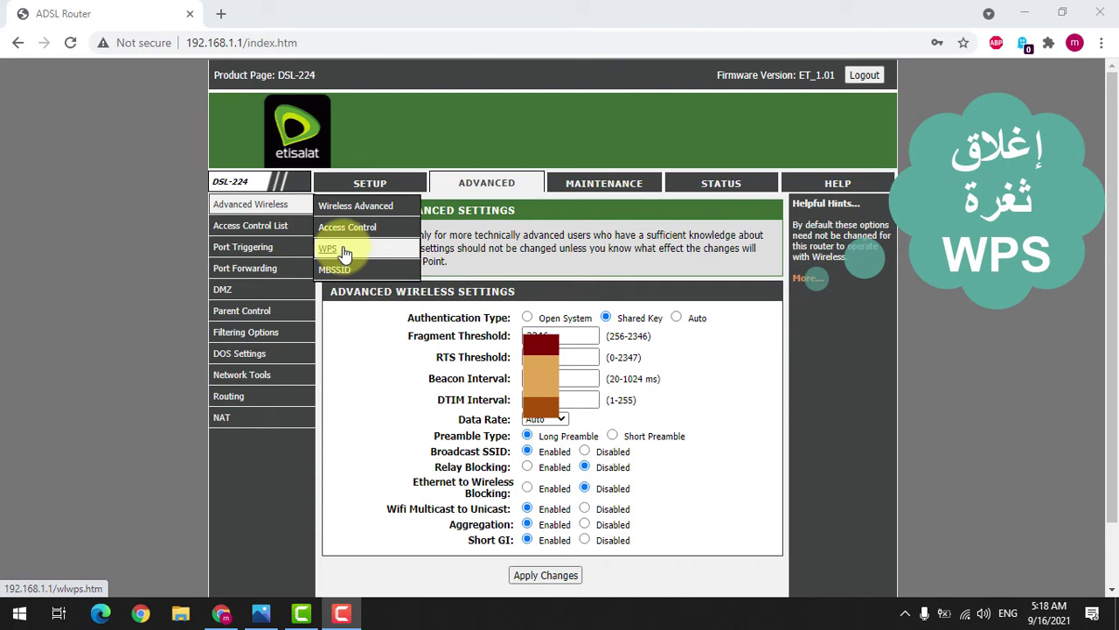
# Step: On the WPS page, regenerate the PIN, tick Disable WPS, and apply the changes
pyautogui.click(345, 252)
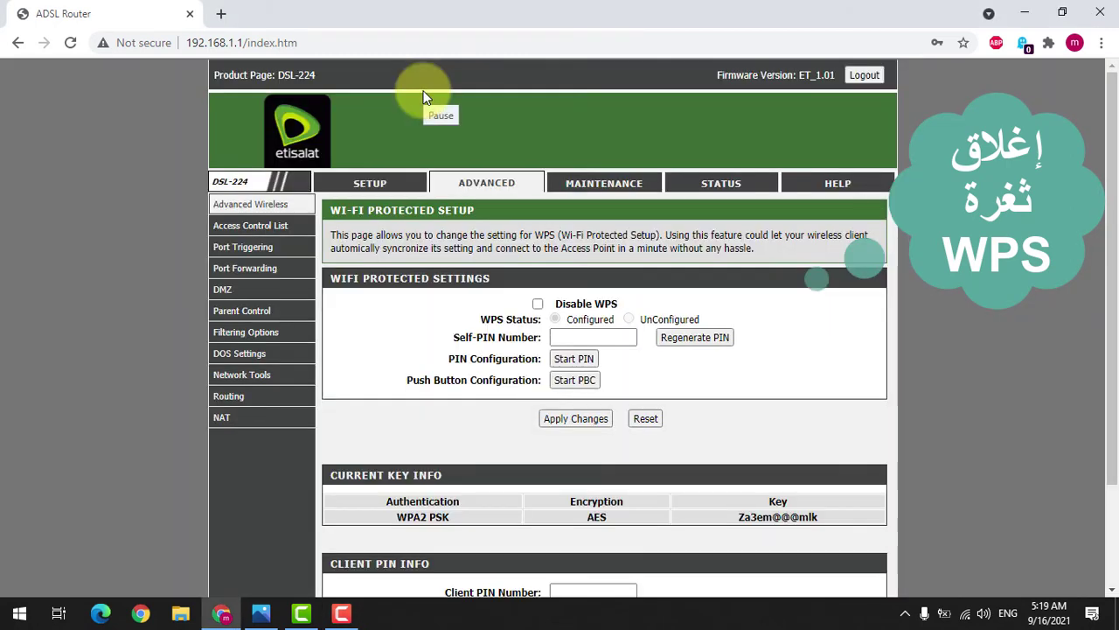
pyautogui.click(424, 98)
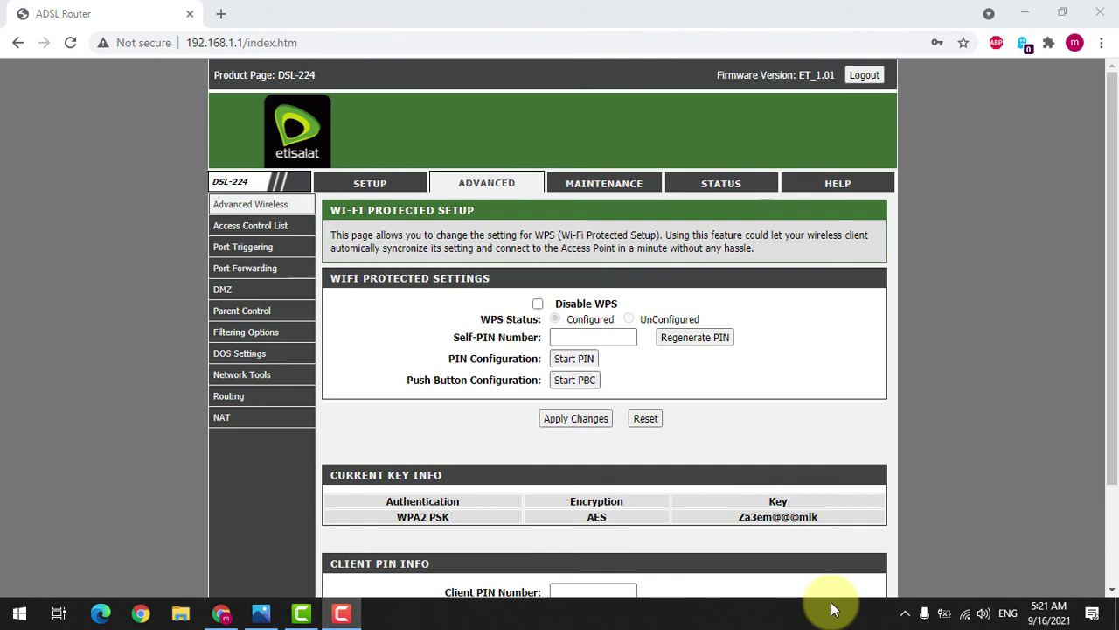
pyautogui.click(697, 342)
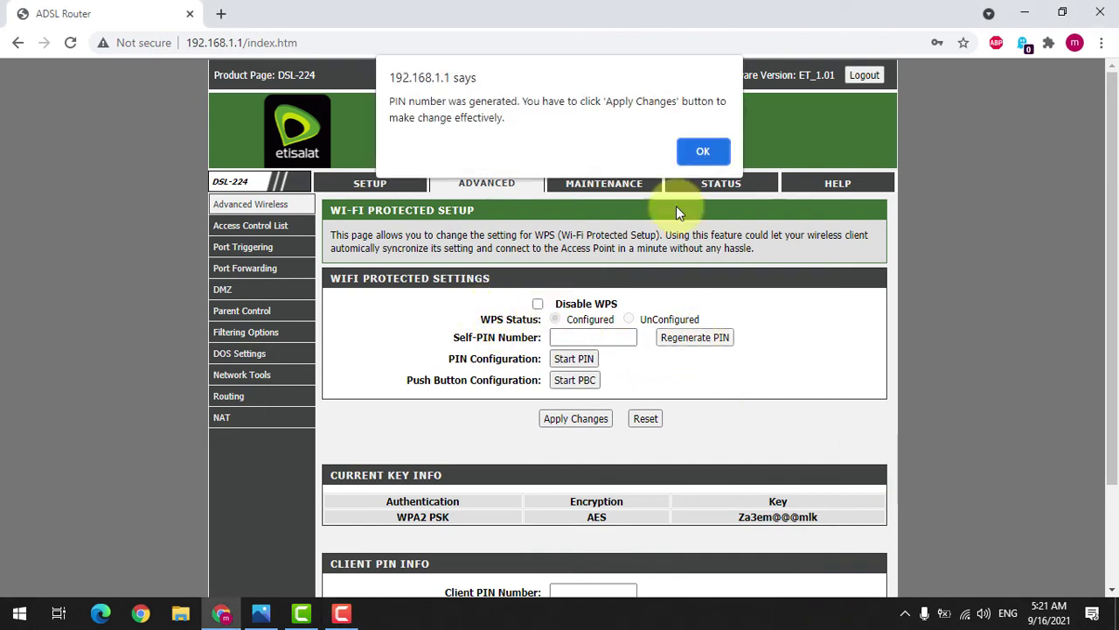
pyautogui.click(700, 149)
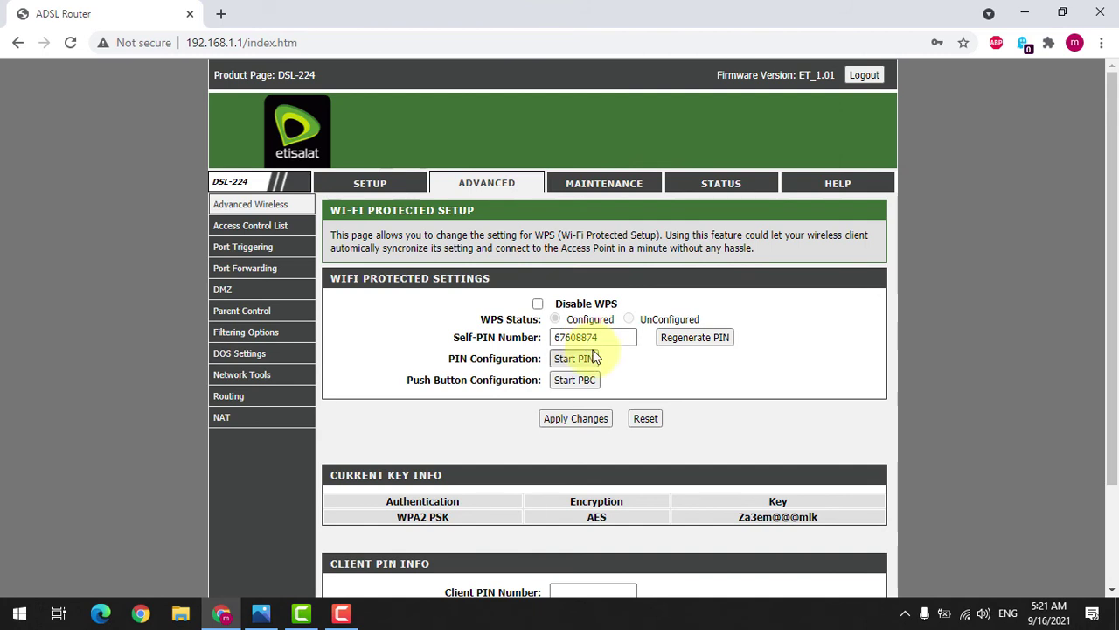
pyautogui.click(539, 305)
pyautogui.scroll(-3, 583, 367)
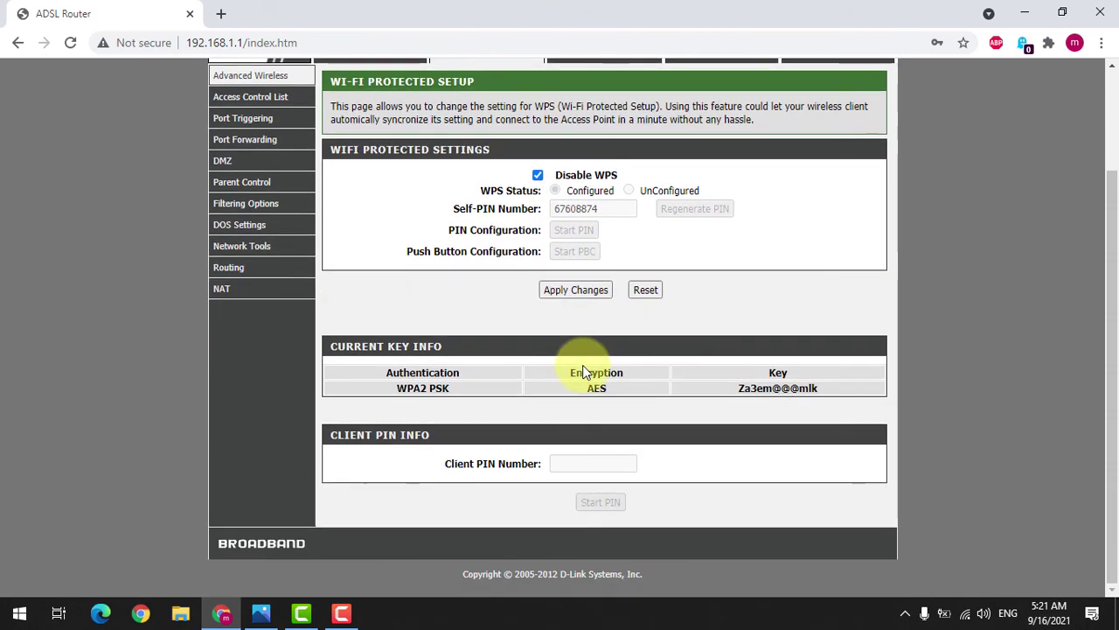
pyautogui.click(575, 290)
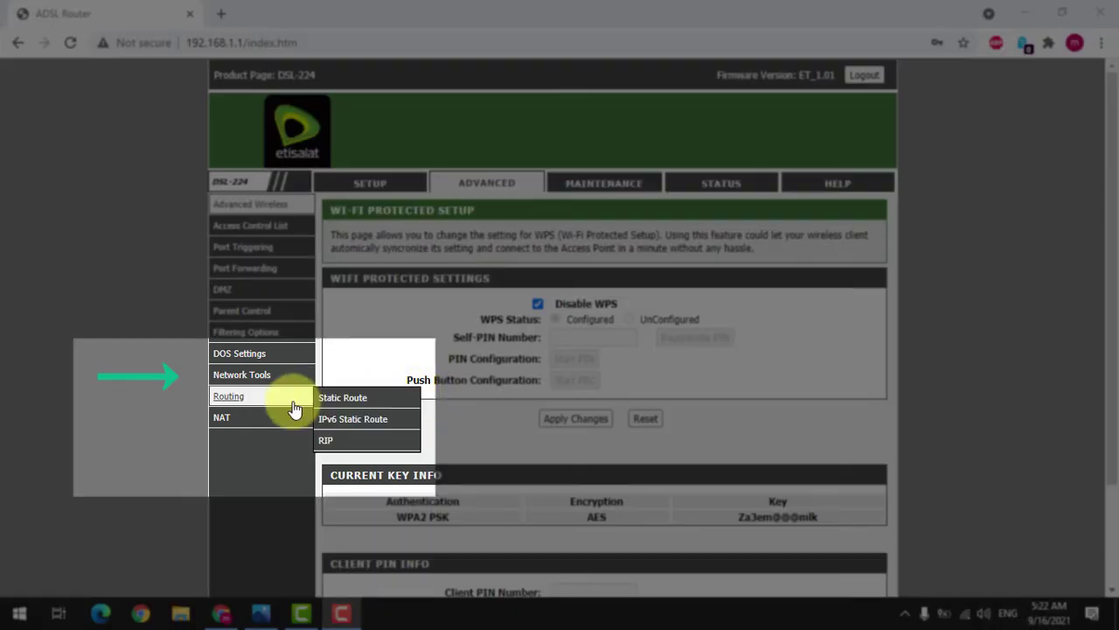
# Step: Set UPnP to Disable under Network Tools and apply the change
pyautogui.moveTo(290, 382)
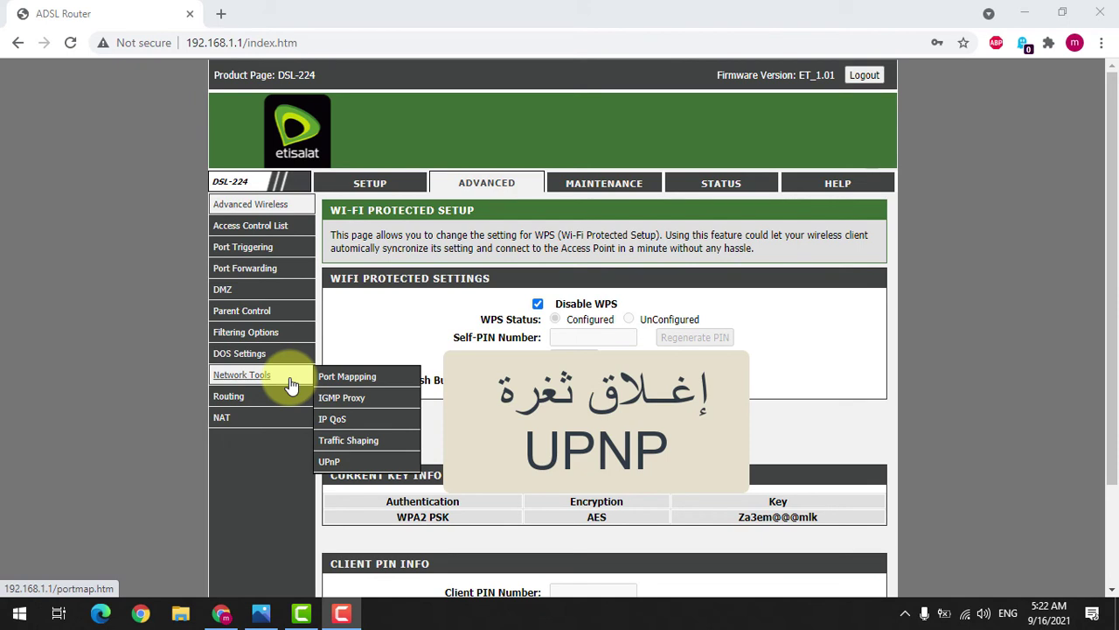
pyautogui.click(329, 461)
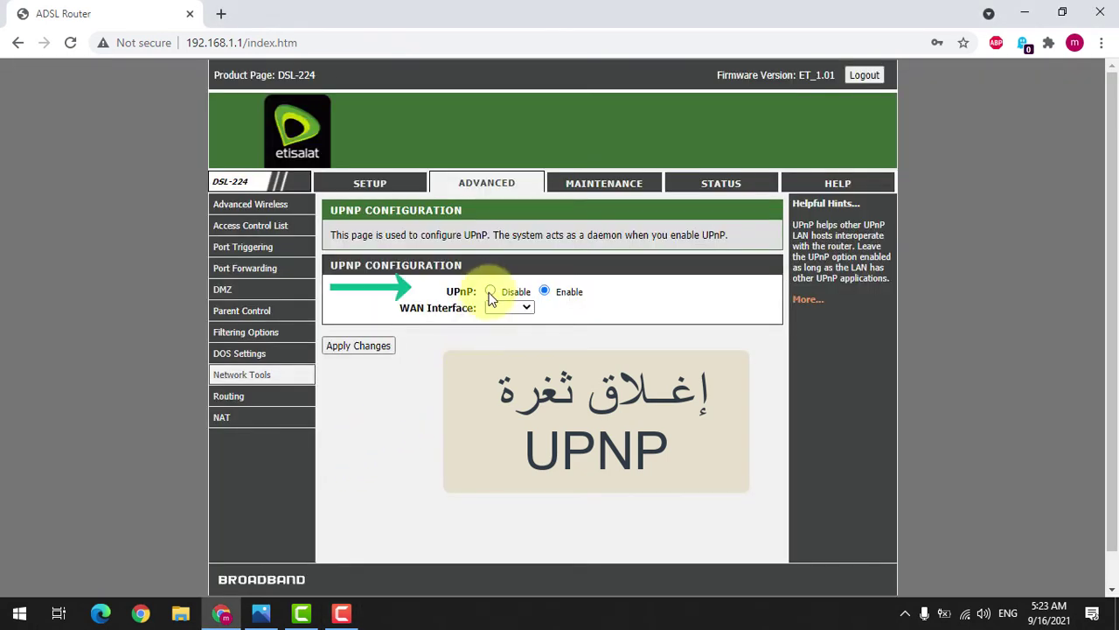
pyautogui.click(490, 292)
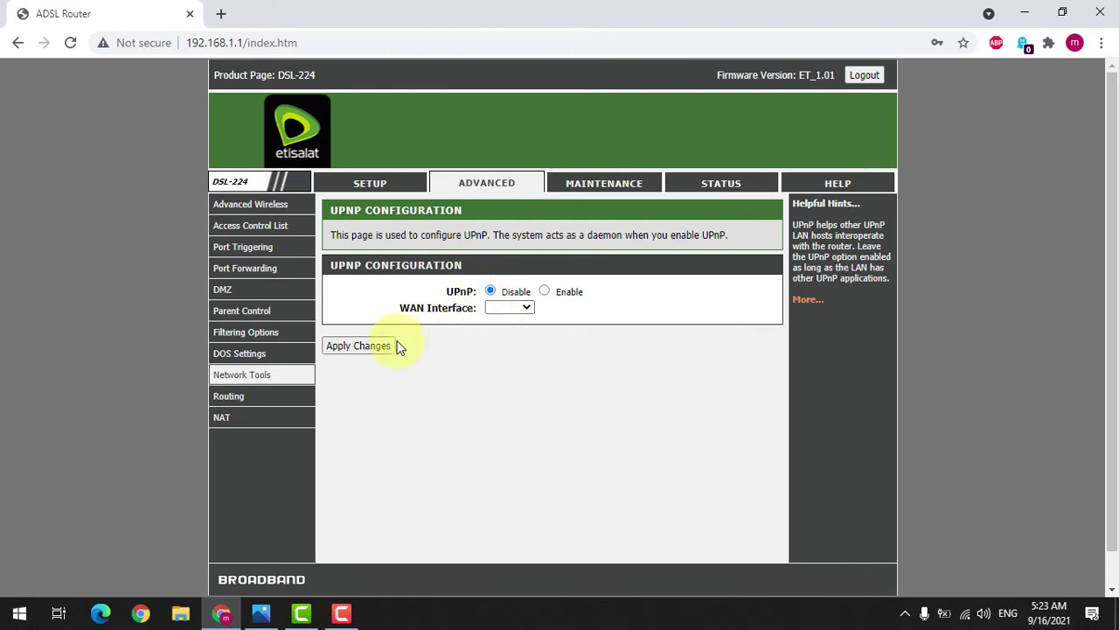
pyautogui.click(370, 345)
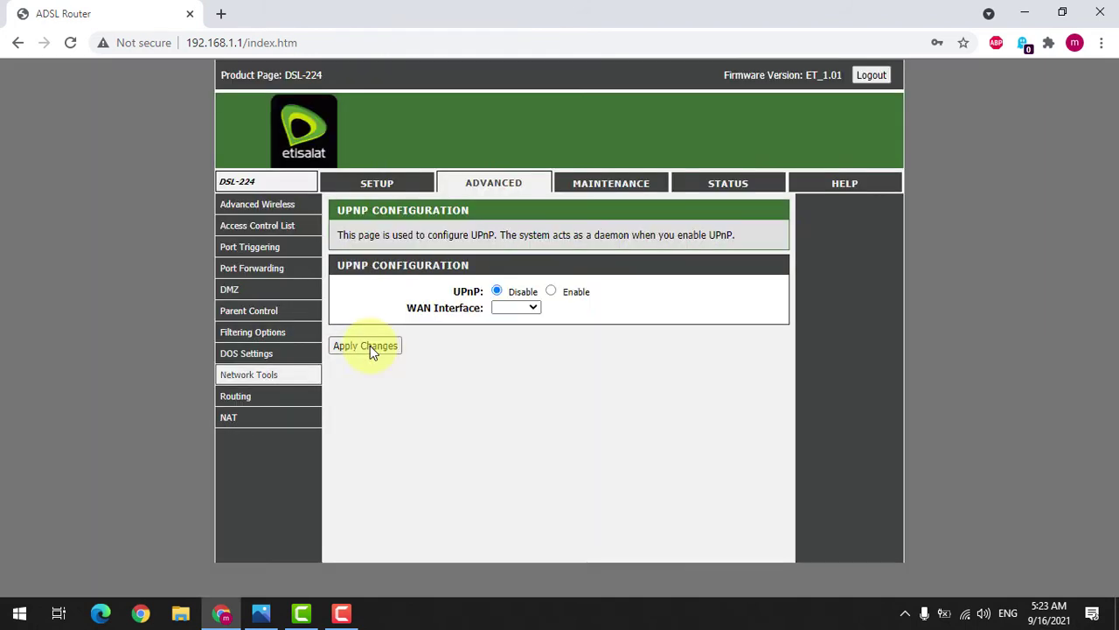
pyautogui.click(370, 346)
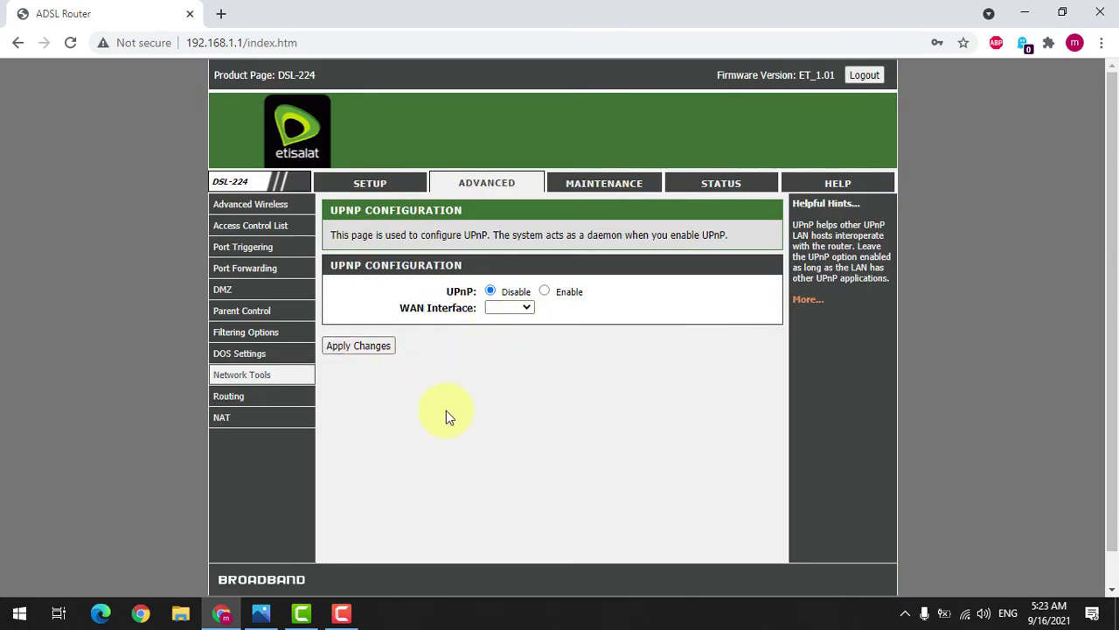
pyautogui.press('F10')
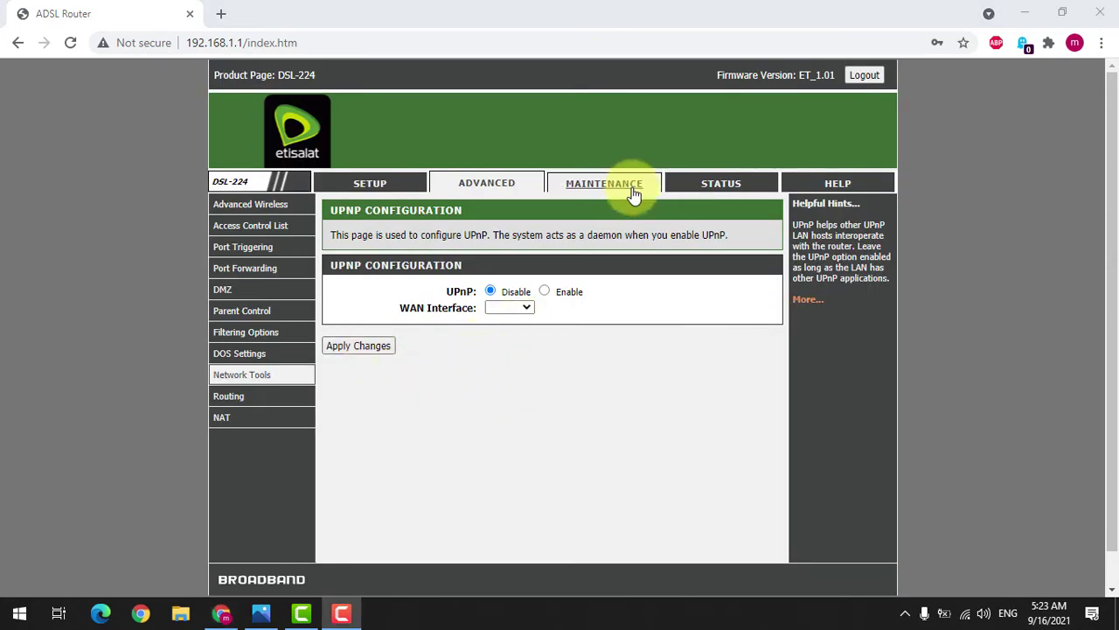
# Step: Show the Maintenance System page with Save/Reboot, Backup Settings and Update Settings sections
pyautogui.click(633, 191)
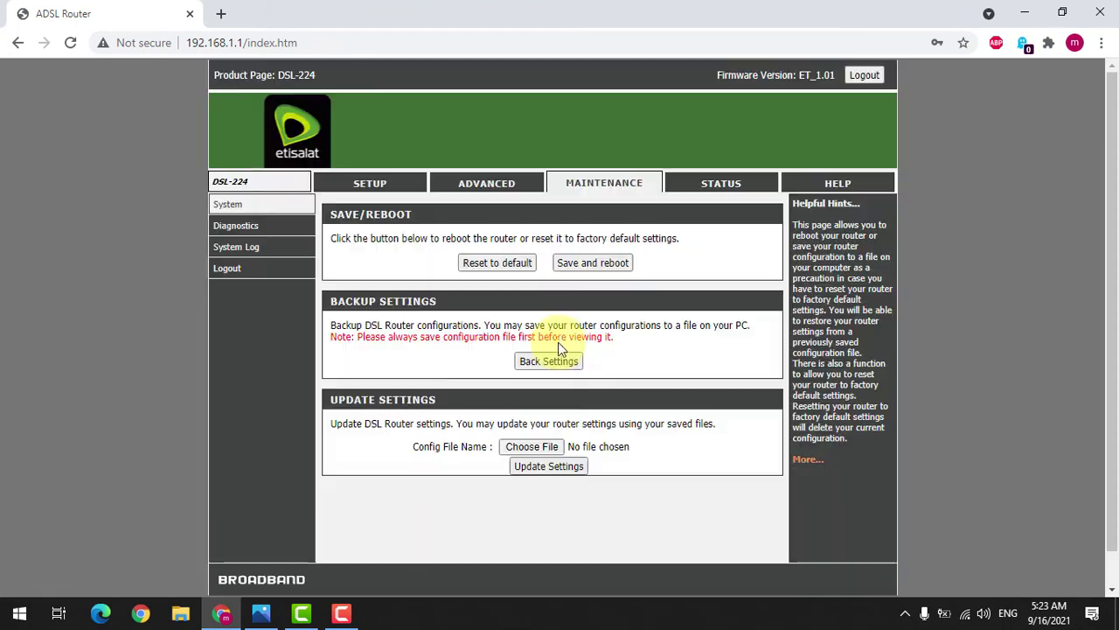
pyautogui.click(626, 187)
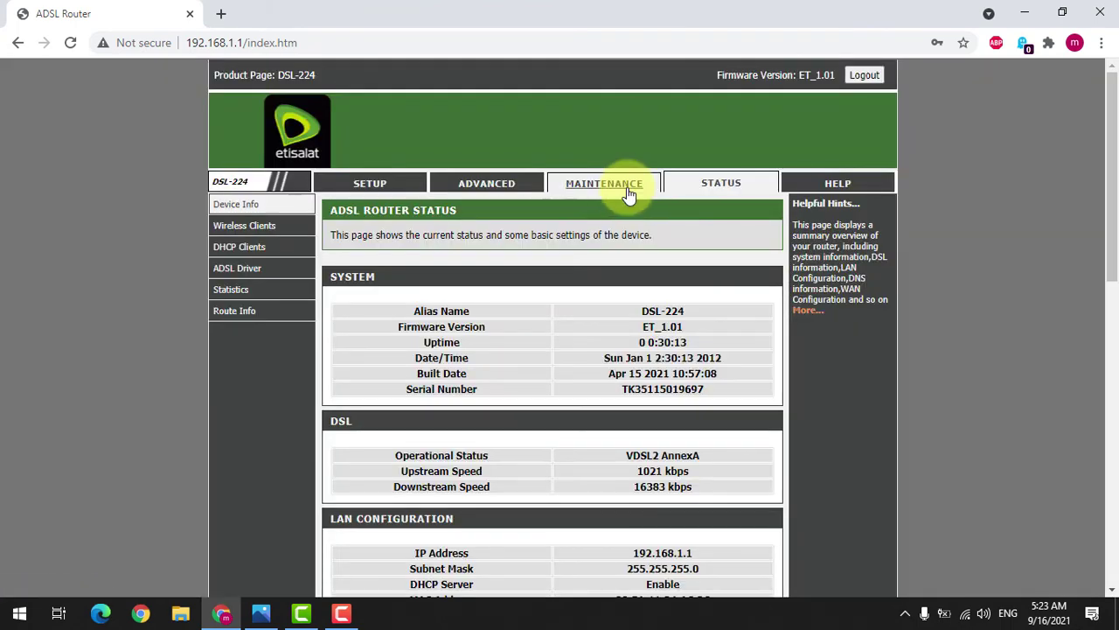
pyautogui.click(627, 194)
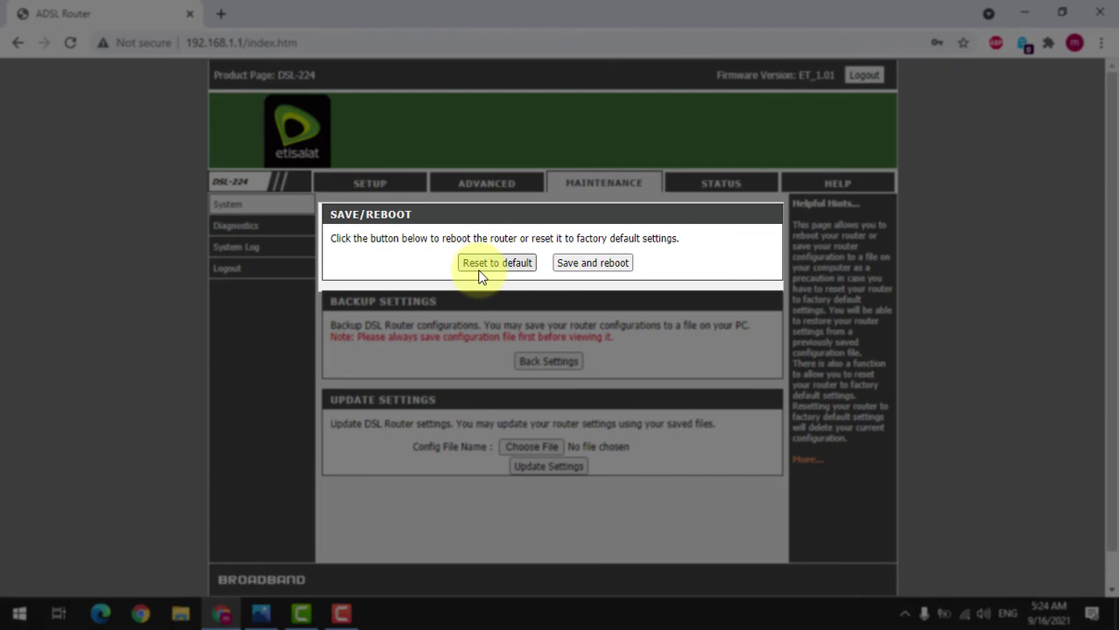
pyautogui.press('F10')
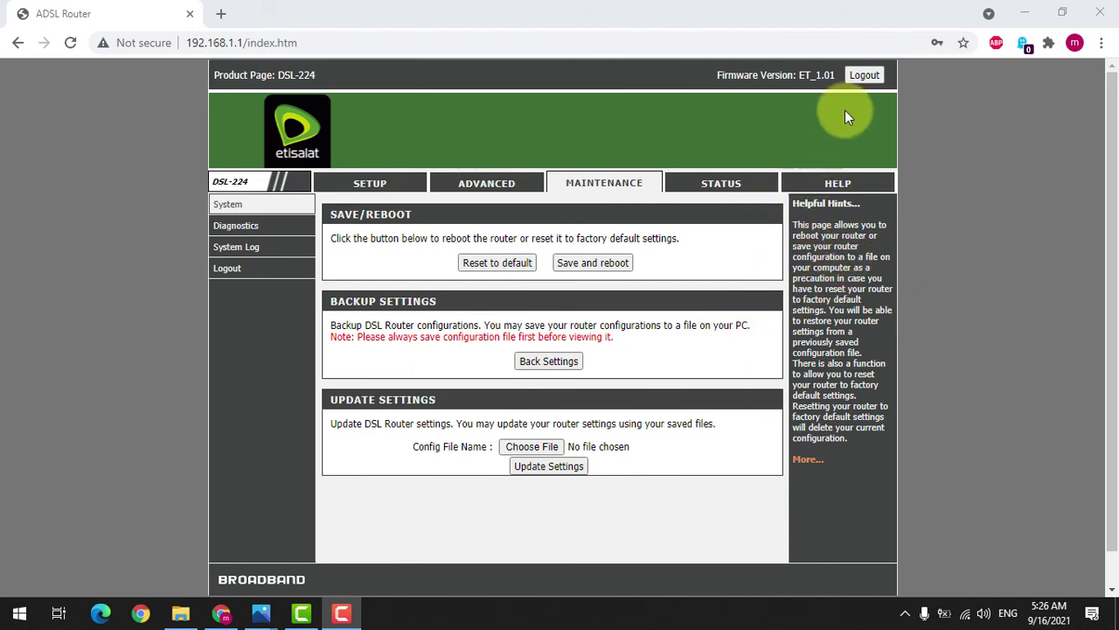
# Step: Log out, return to the login page and pick the admin user name
pyautogui.click(863, 76)
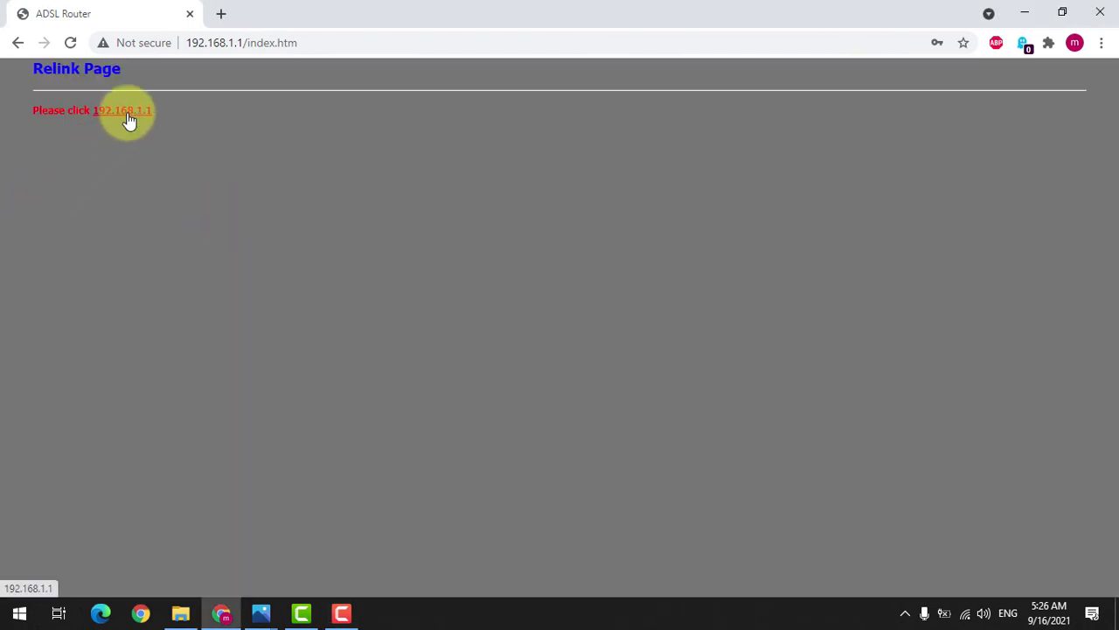
pyautogui.click(127, 111)
pyautogui.doubleClick(530, 273)
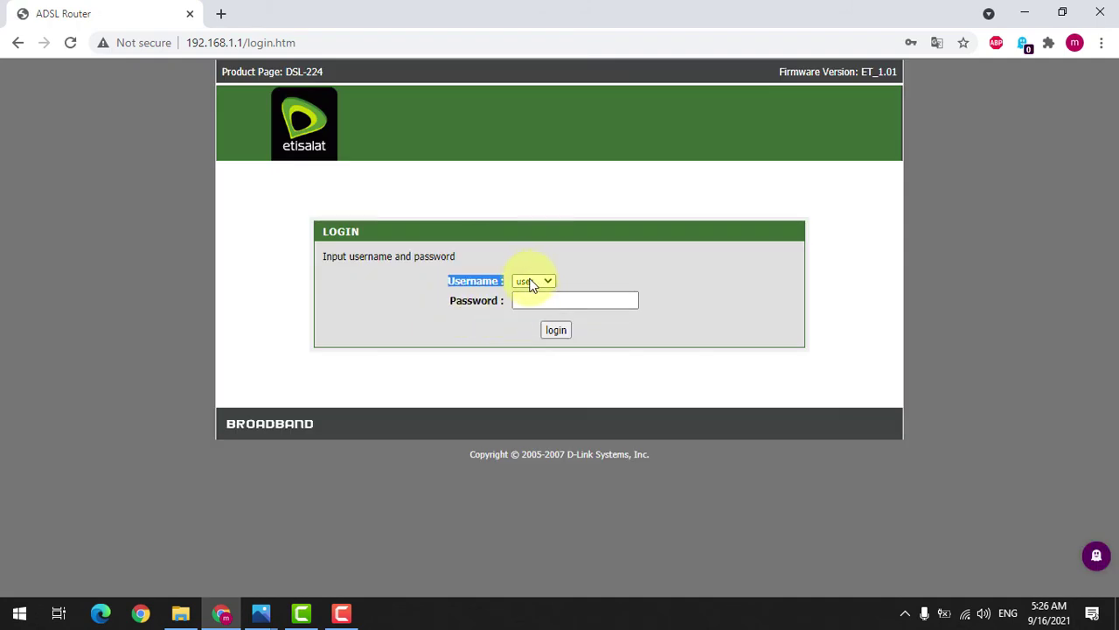
pyautogui.click(532, 281)
pyautogui.click(532, 301)
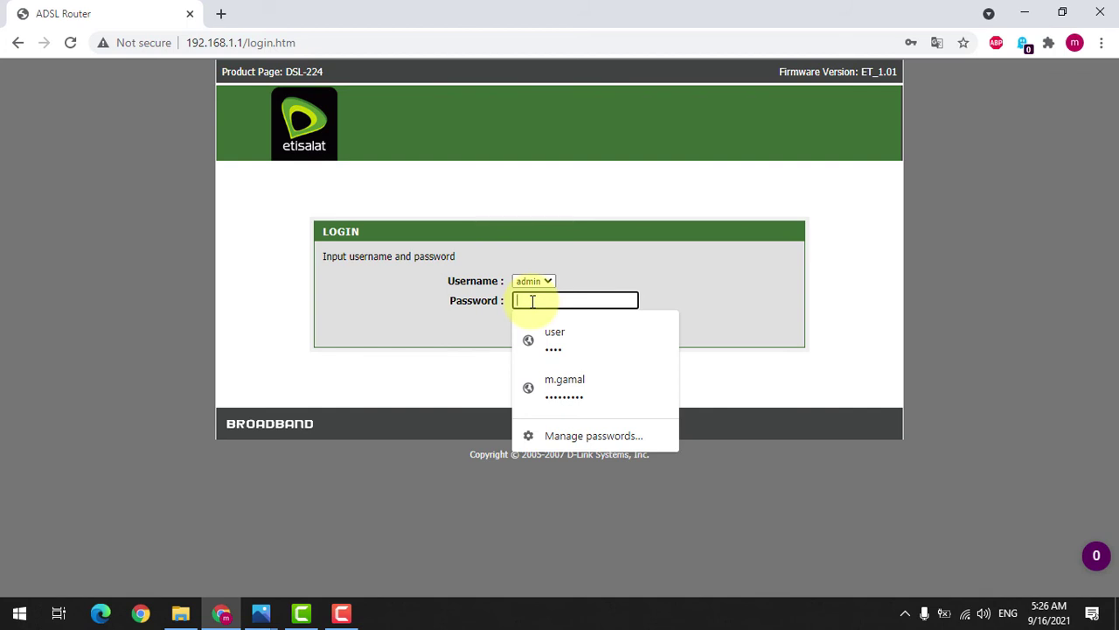
# Step: Enter the admin password, log in, and decline Chrome's password update prompt
pyautogui.click(614, 257)
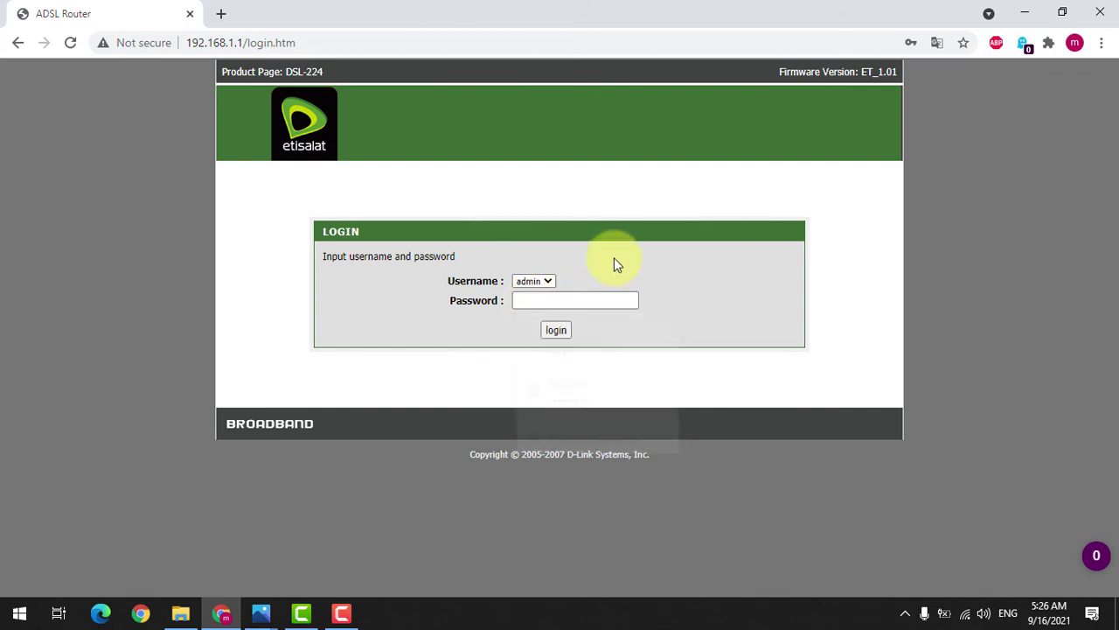
pyautogui.click(600, 303)
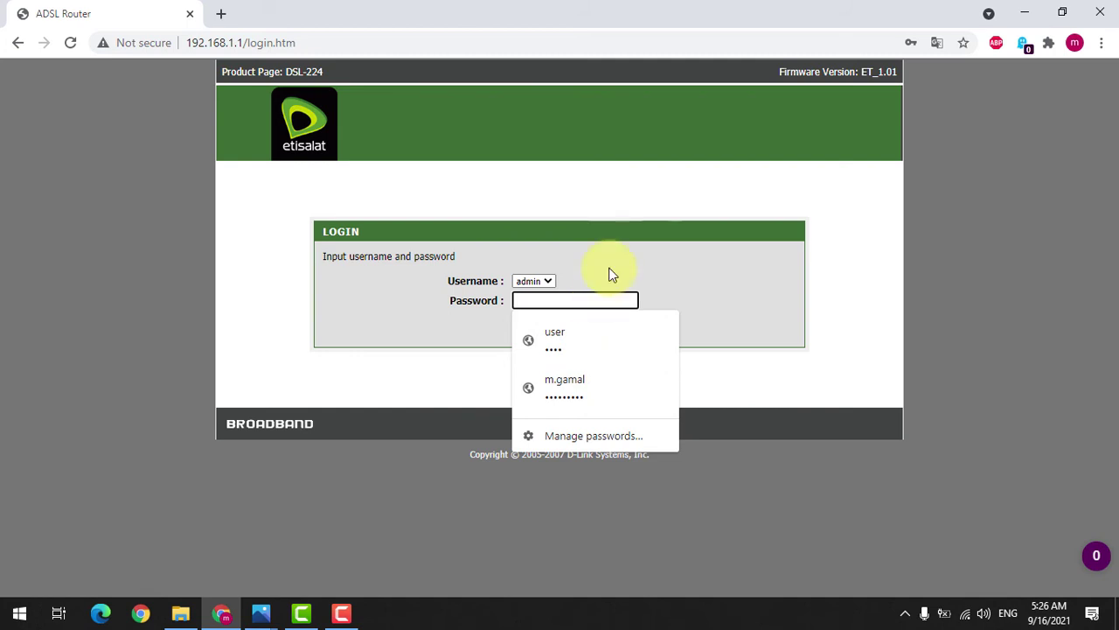
pyautogui.click(608, 274)
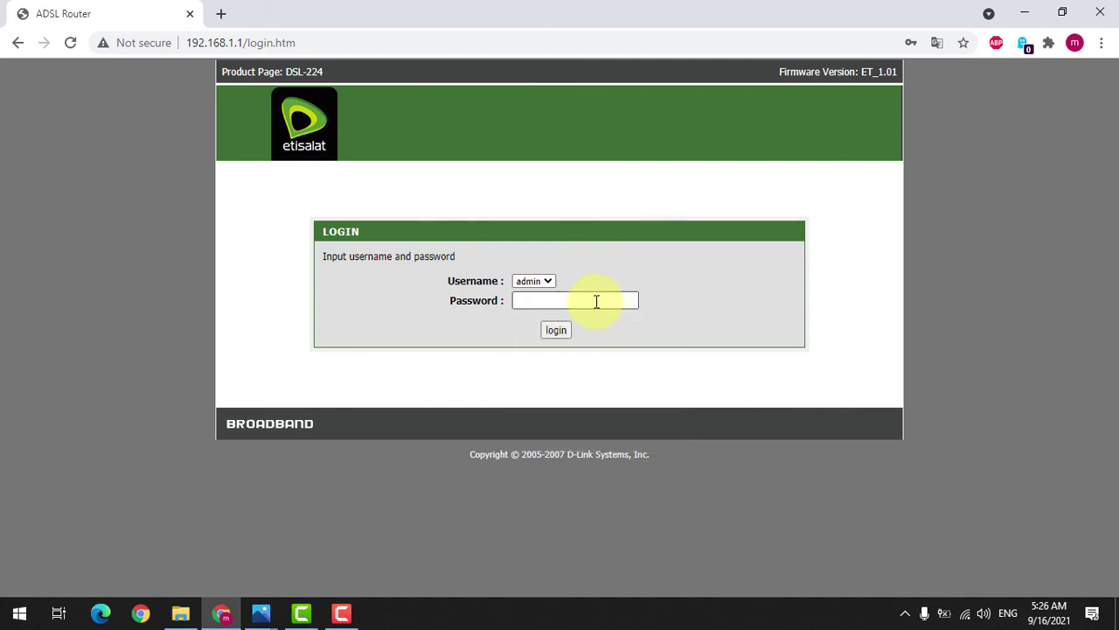
pyautogui.click(596, 301)
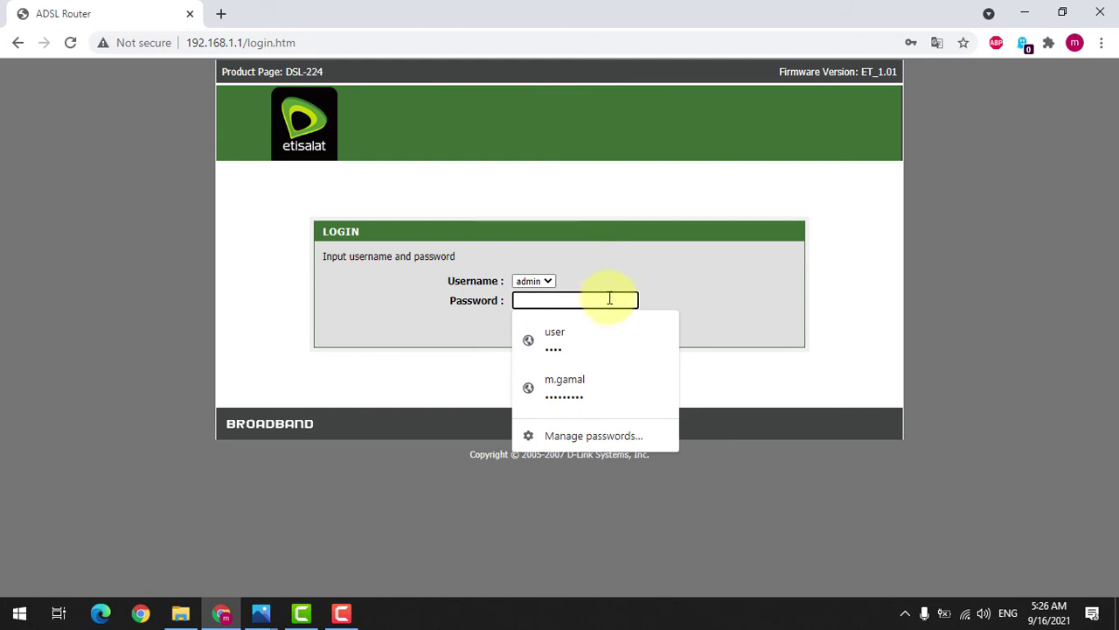
pyautogui.write('••••••••••••••')
pyautogui.click(553, 329)
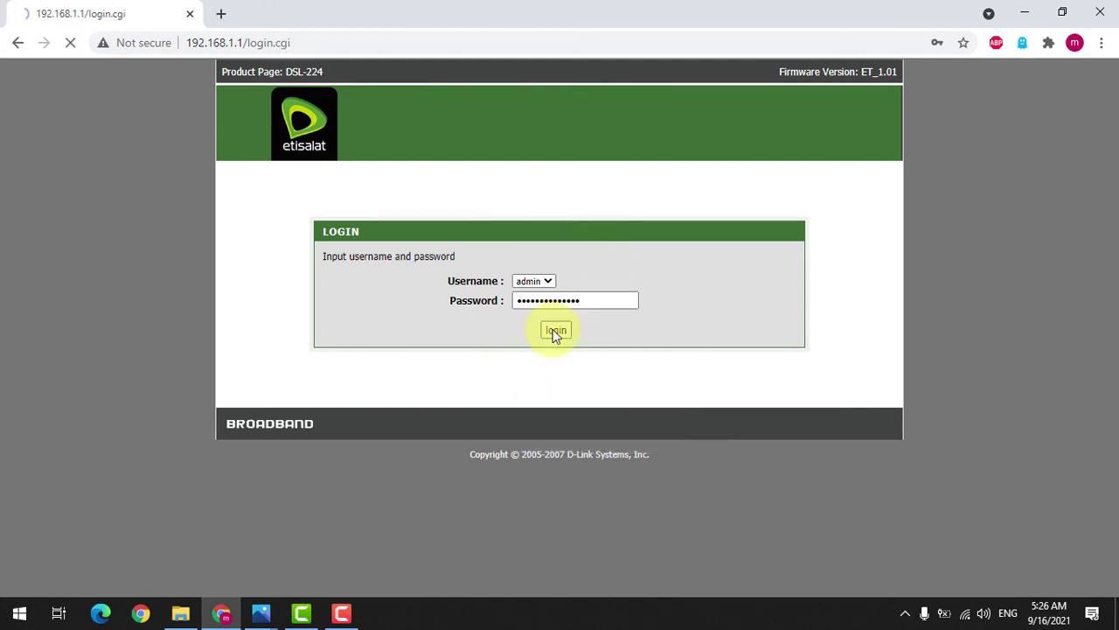
pyautogui.click(911, 274)
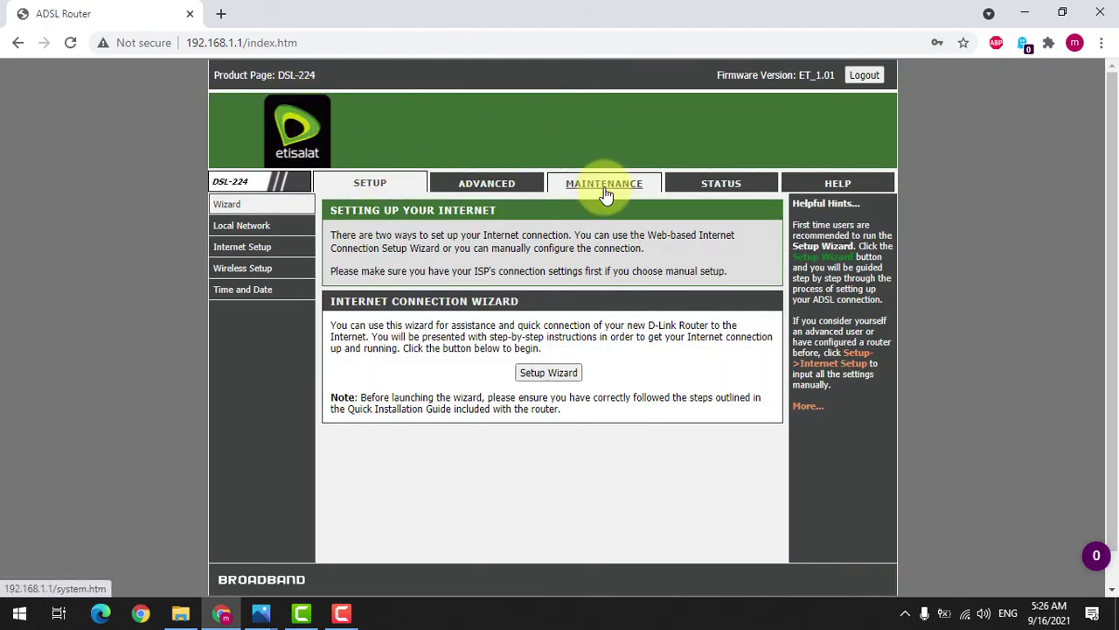
# Step: Open the Maintenance > Password user account settings page
pyautogui.click(604, 194)
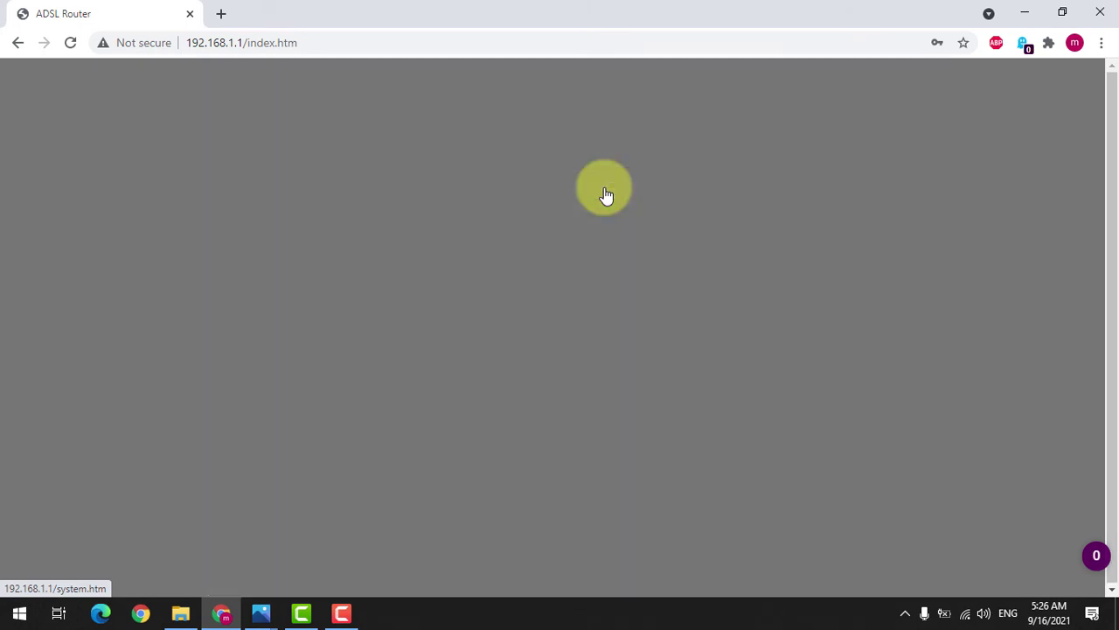
pyautogui.moveTo(249, 282)
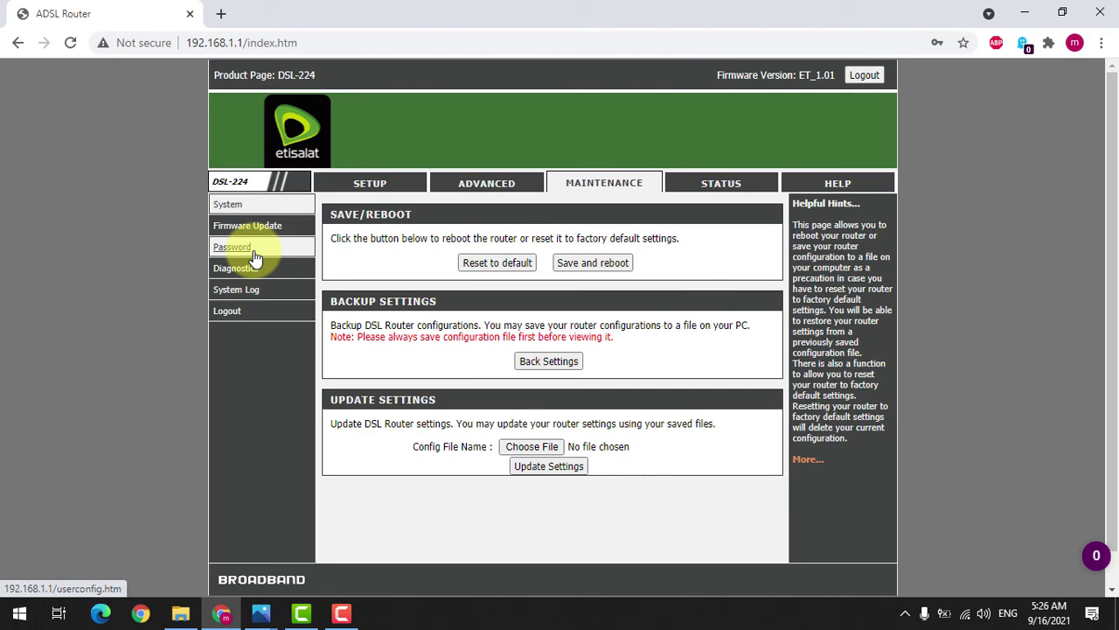
pyautogui.click(253, 252)
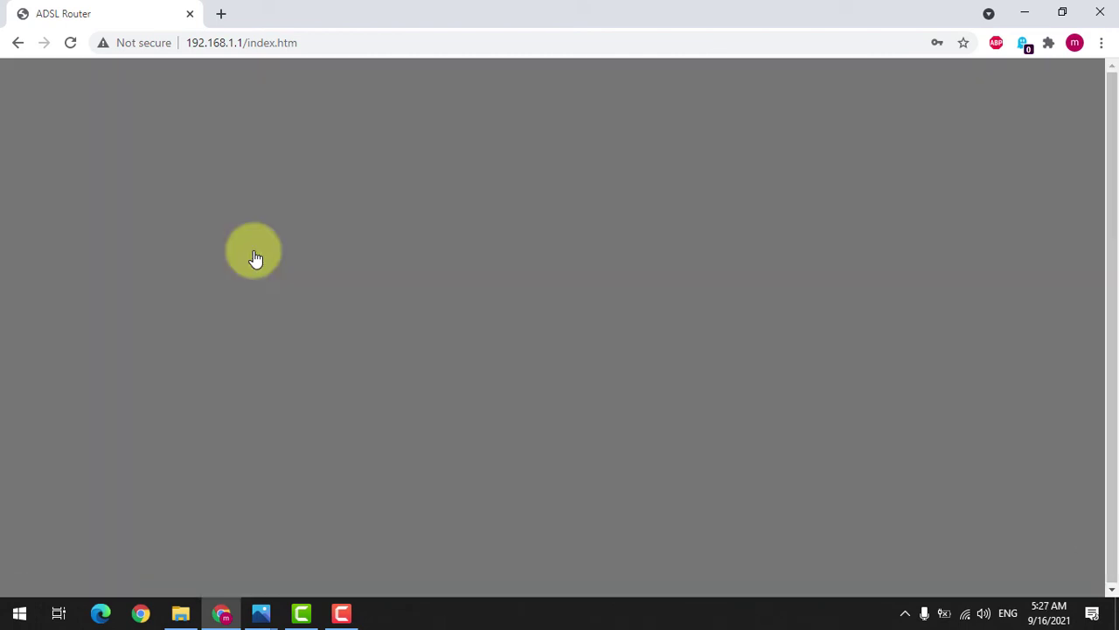
pyautogui.scroll(-1, 330, 374)
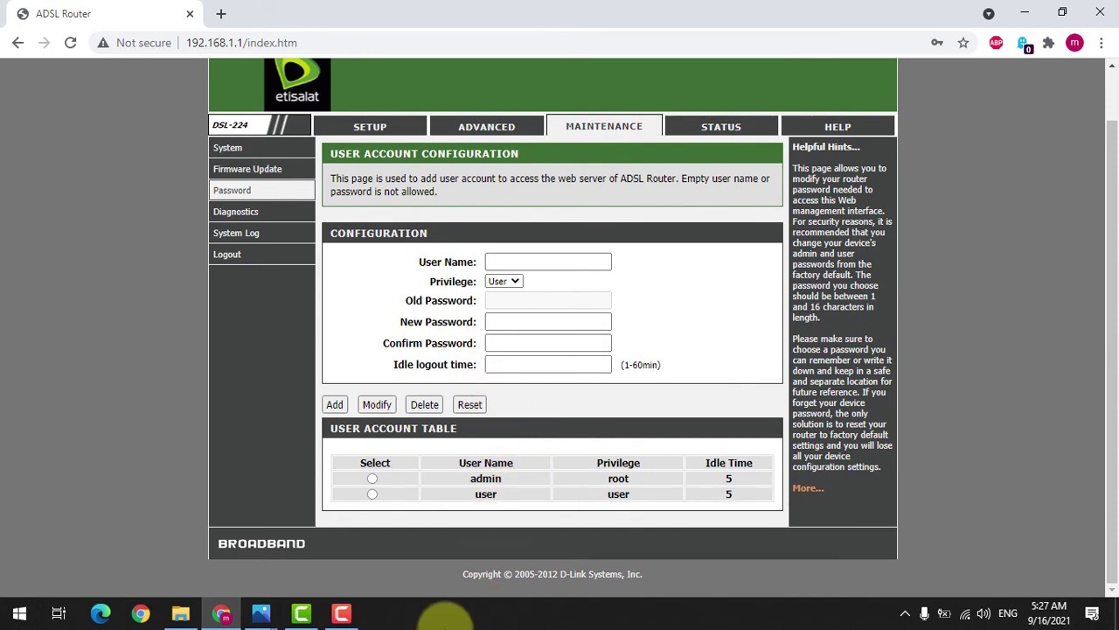
pyautogui.scroll(1, 547, 319)
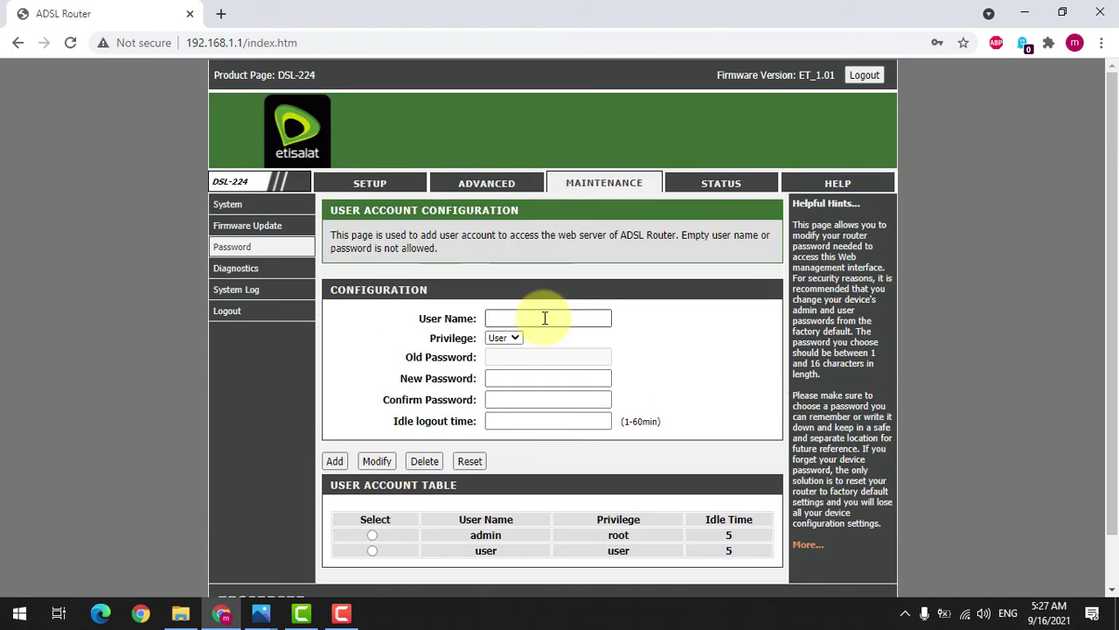
# Step: Enter a user name for the new account and keep its privilege as User
pyautogui.click(545, 318)
pyautogui.write('M')
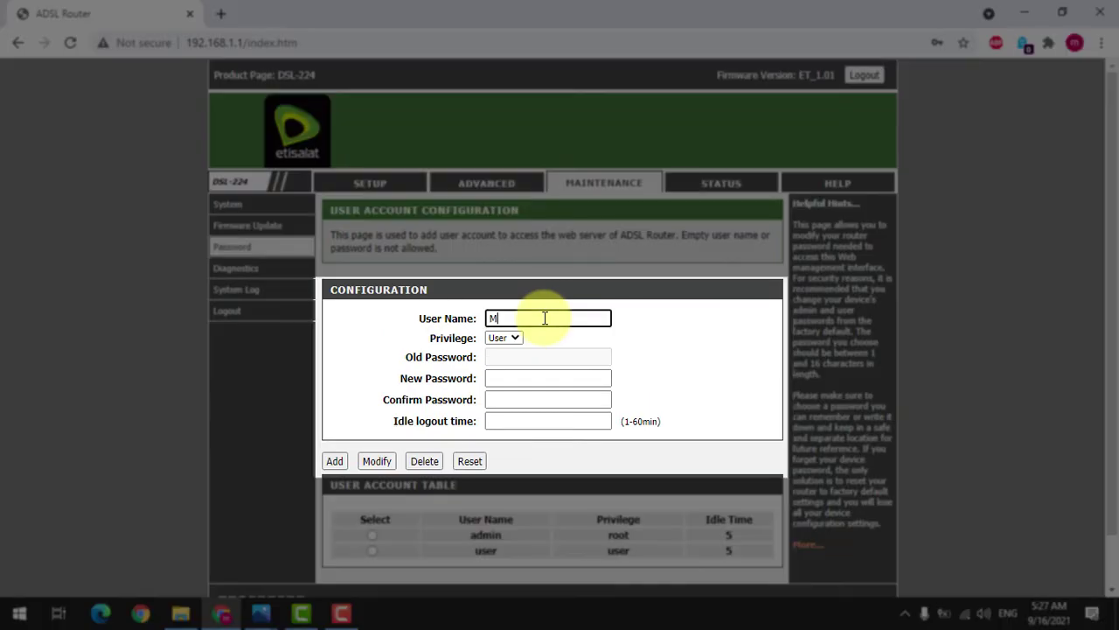
pyautogui.write('OHAMED')
pyautogui.click(514, 338)
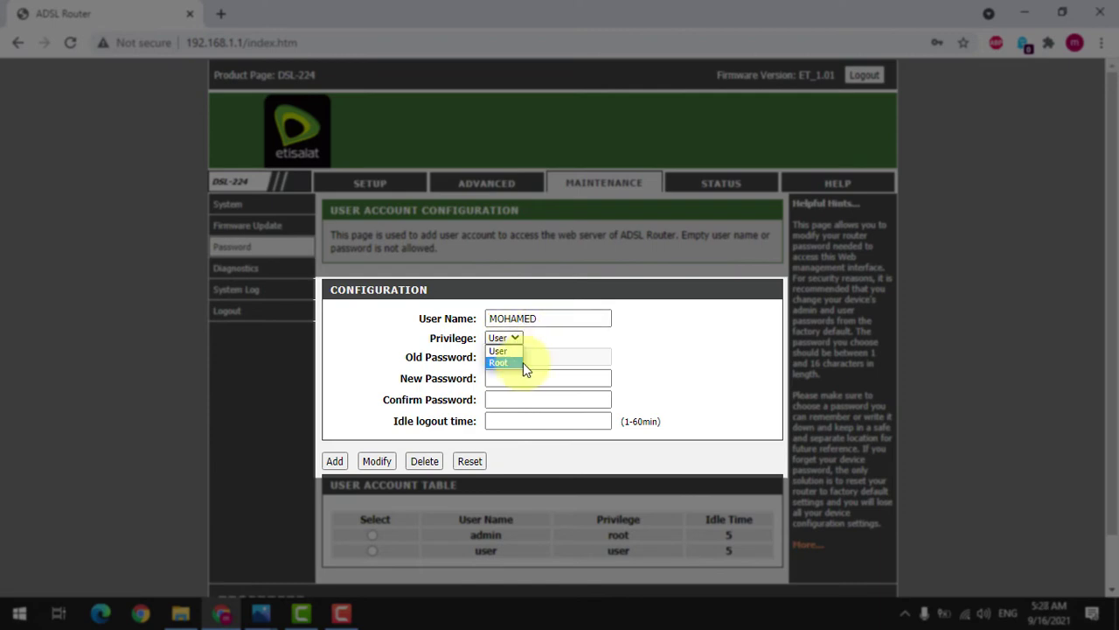
pyautogui.click(537, 356)
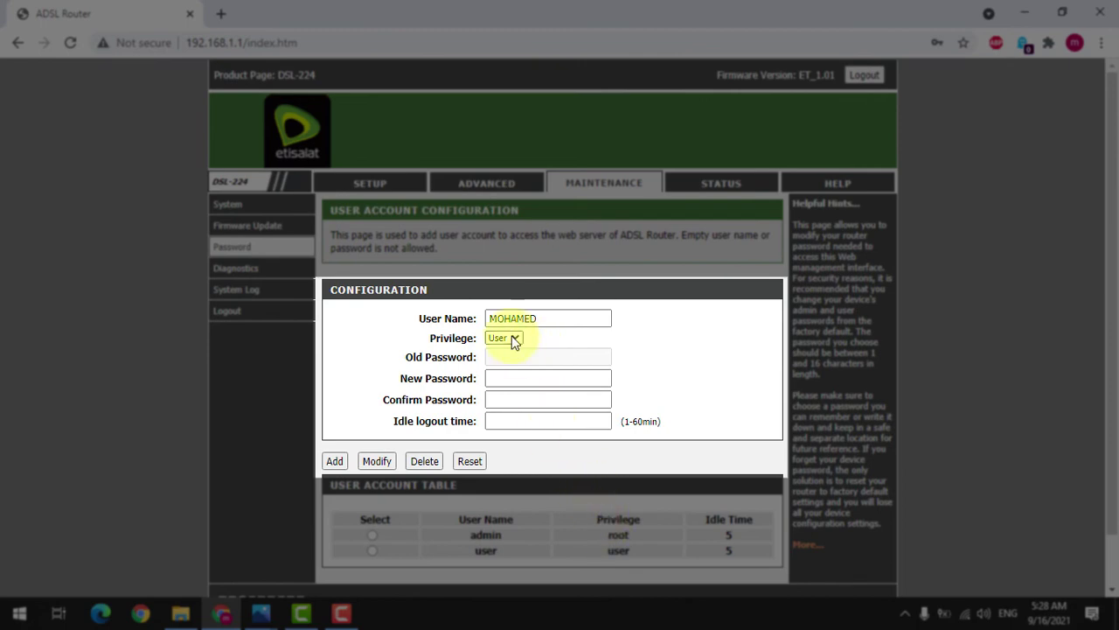
pyautogui.click(515, 339)
pyautogui.click(514, 338)
pyautogui.click(513, 339)
pyautogui.click(539, 346)
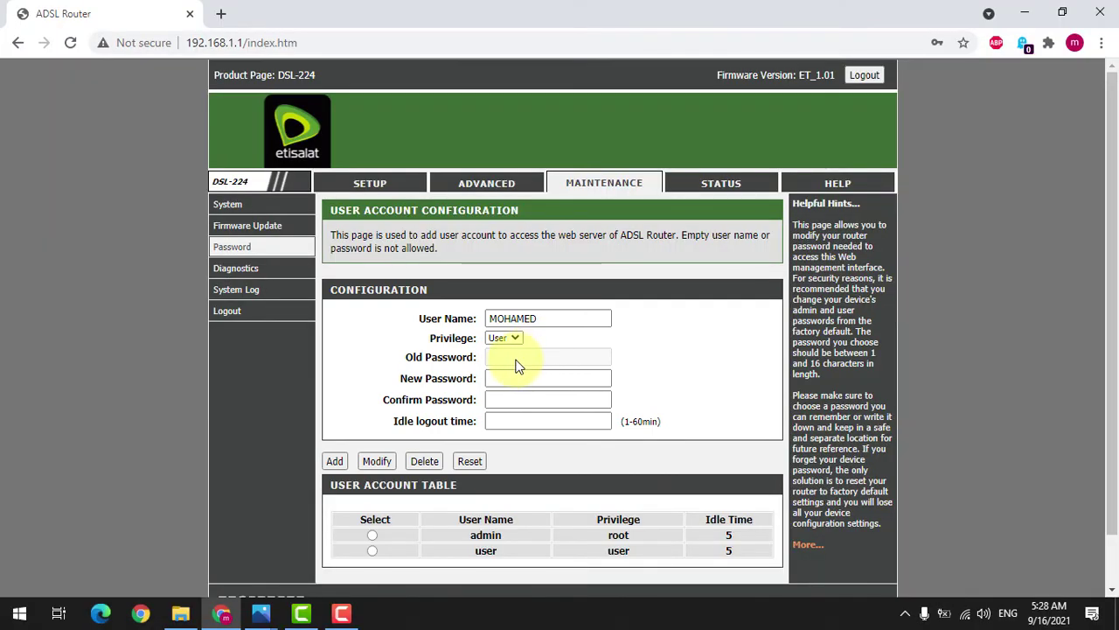
# Step: Enter and confirm the account password, set idle logout time 5, and add the account
pyautogui.click(495, 383)
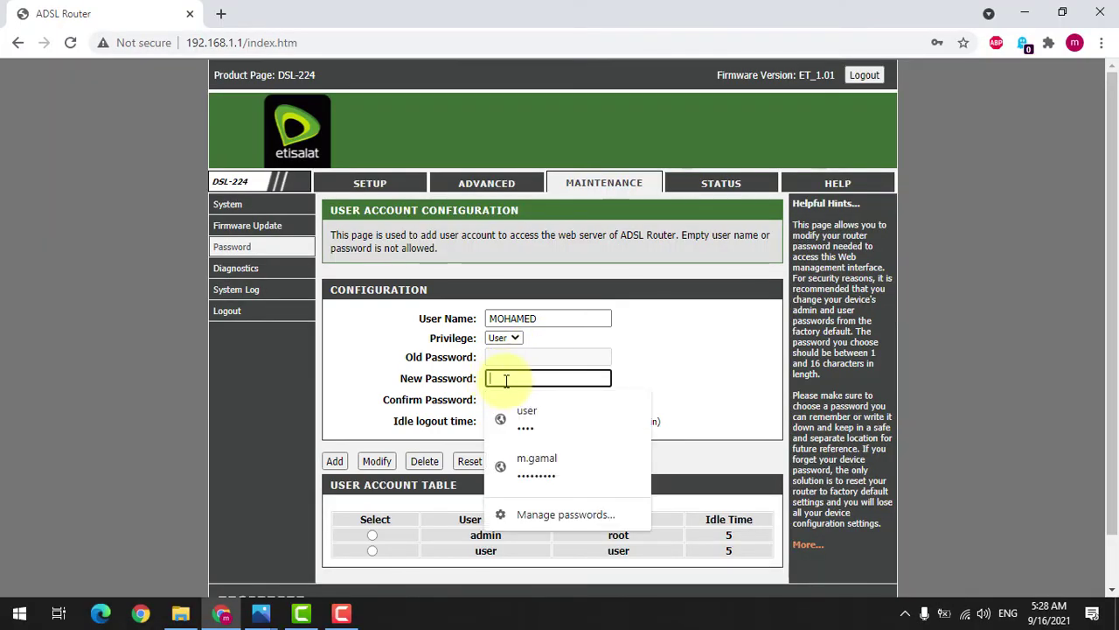
pyautogui.write('1234')
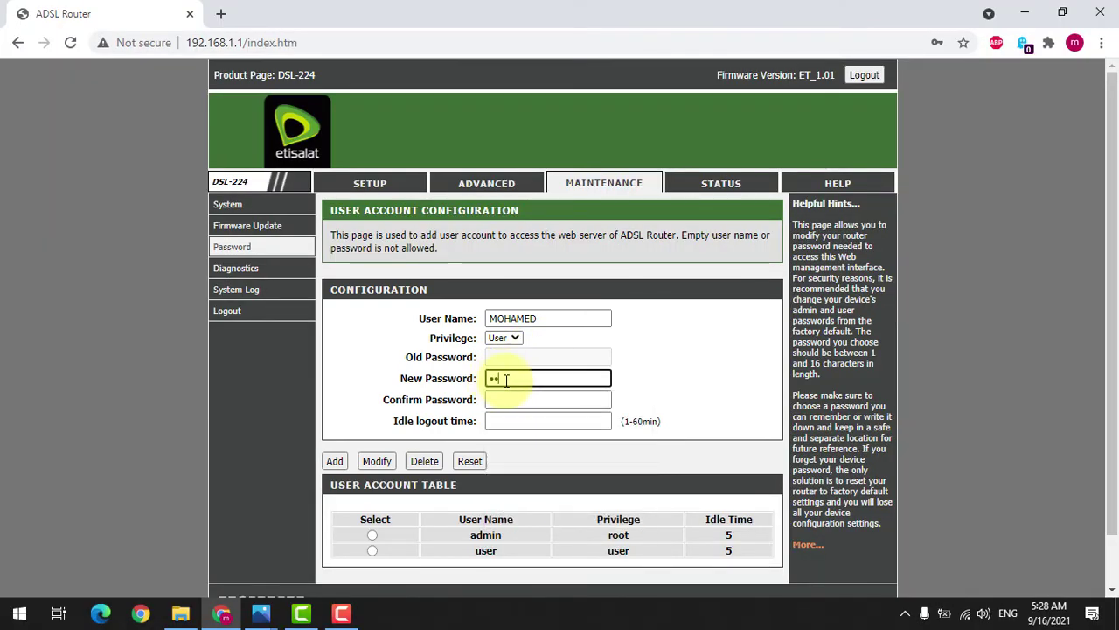
pyautogui.write('567')
pyautogui.press('Tab')
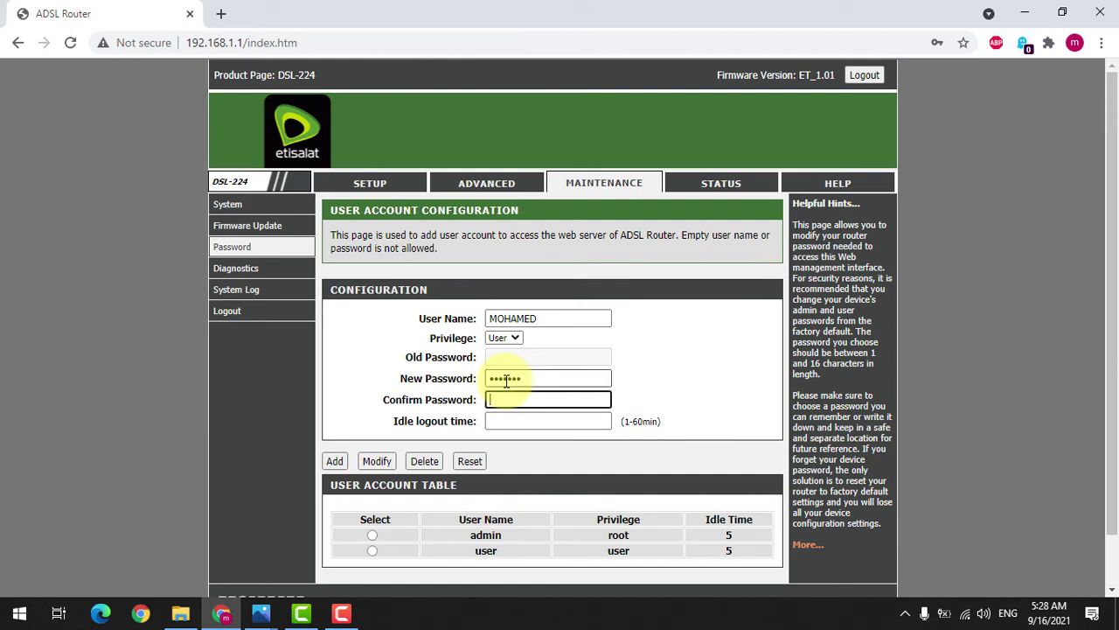
pyautogui.write('1234567')
pyautogui.click(690, 384)
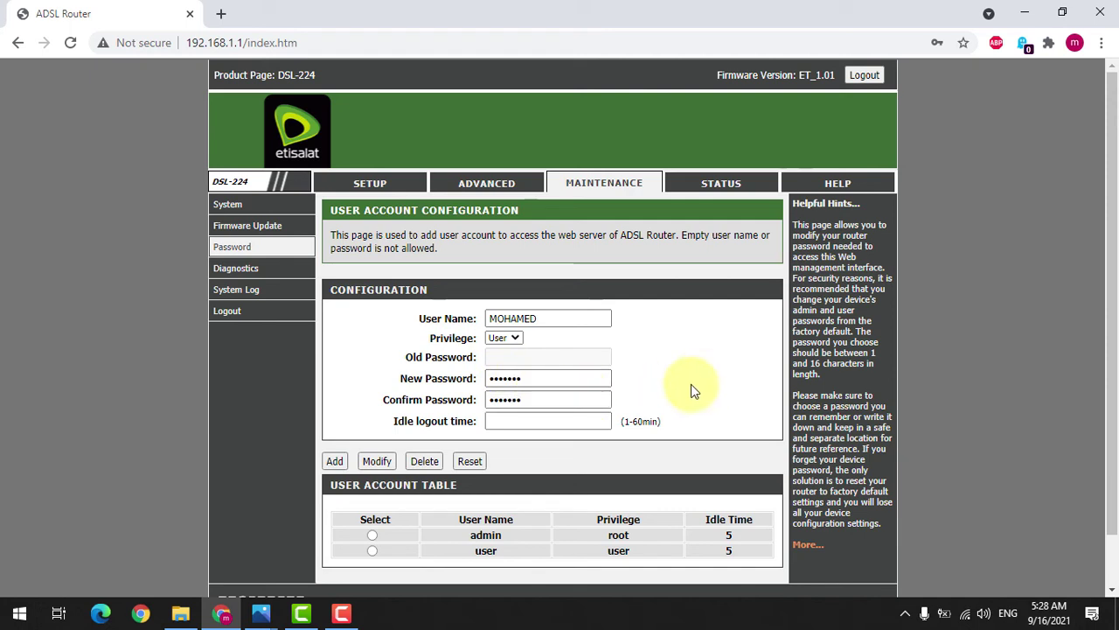
pyautogui.click(335, 464)
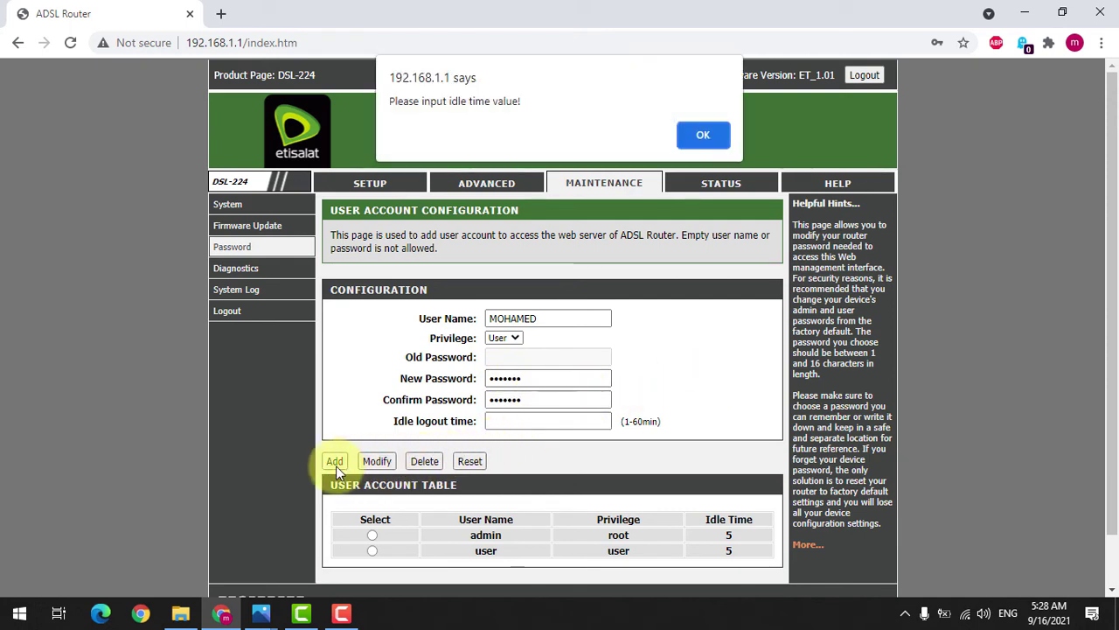
pyautogui.click(704, 137)
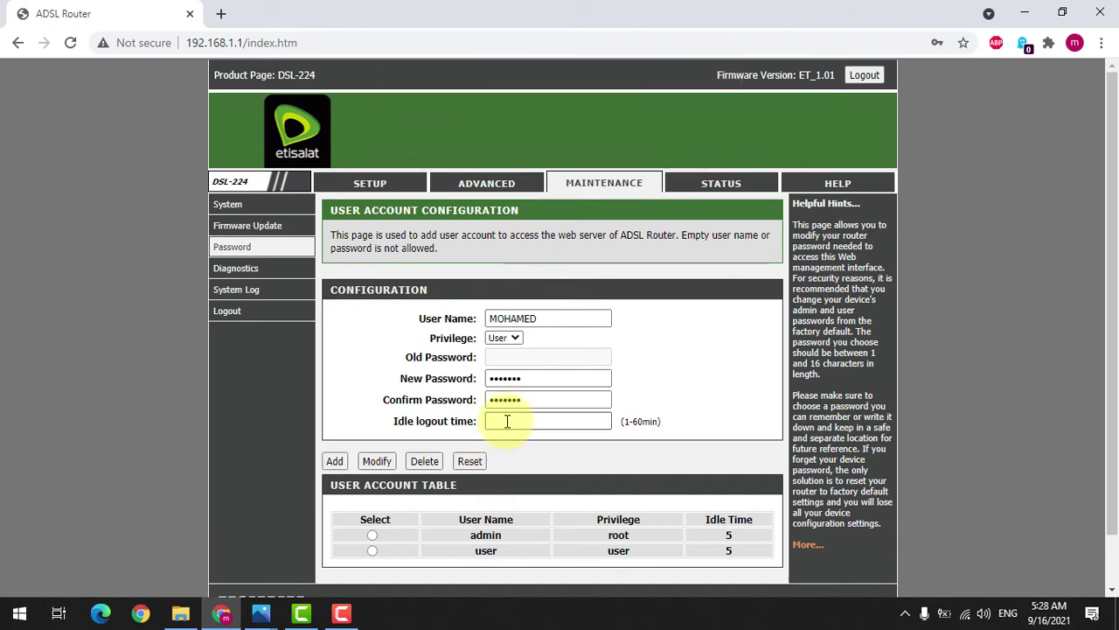
pyautogui.click(510, 420)
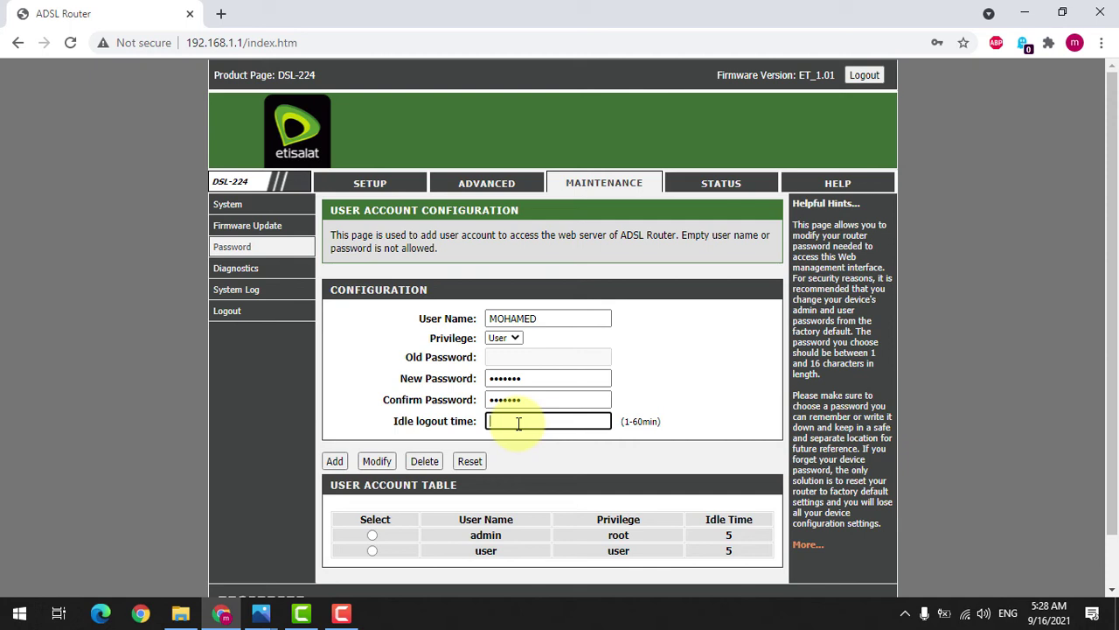
pyautogui.write('5')
pyautogui.click(700, 386)
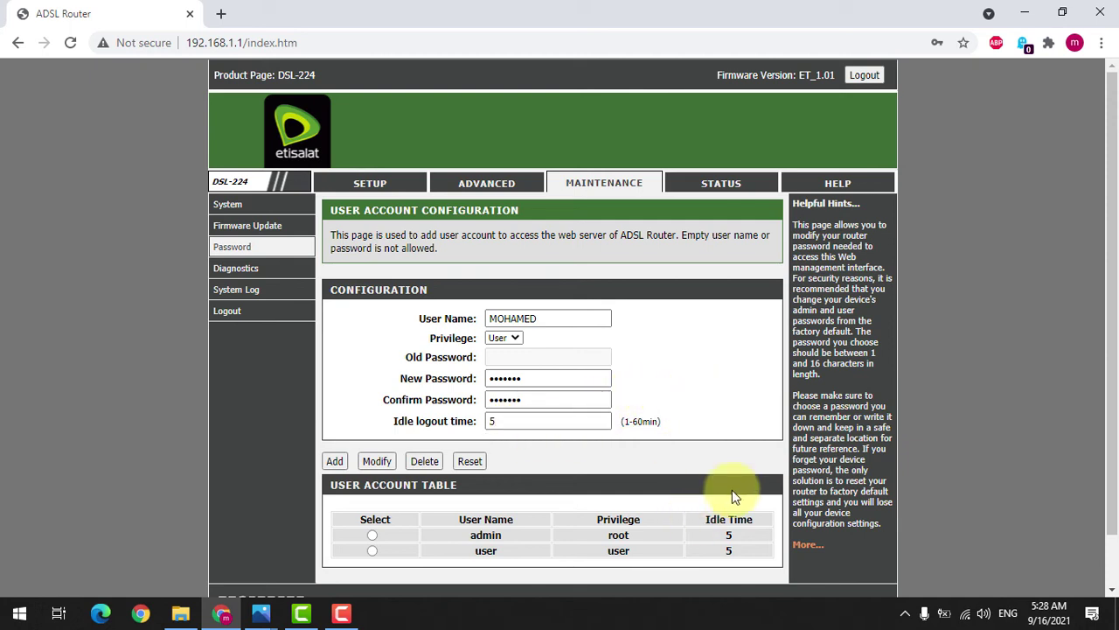
pyautogui.click(334, 463)
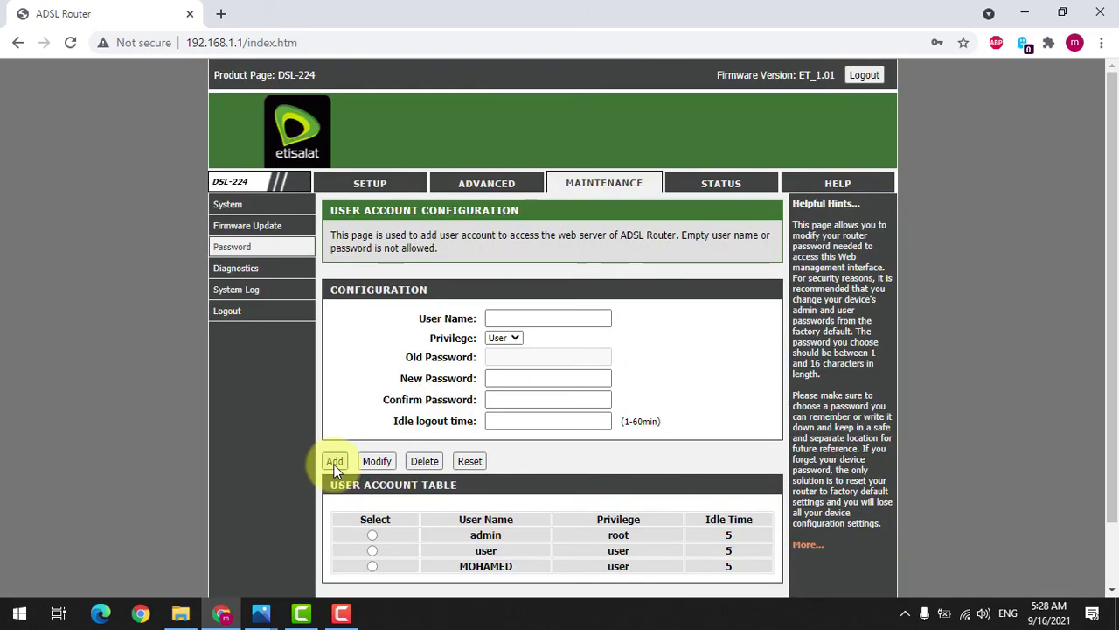
pyautogui.scroll(-2, 503, 481)
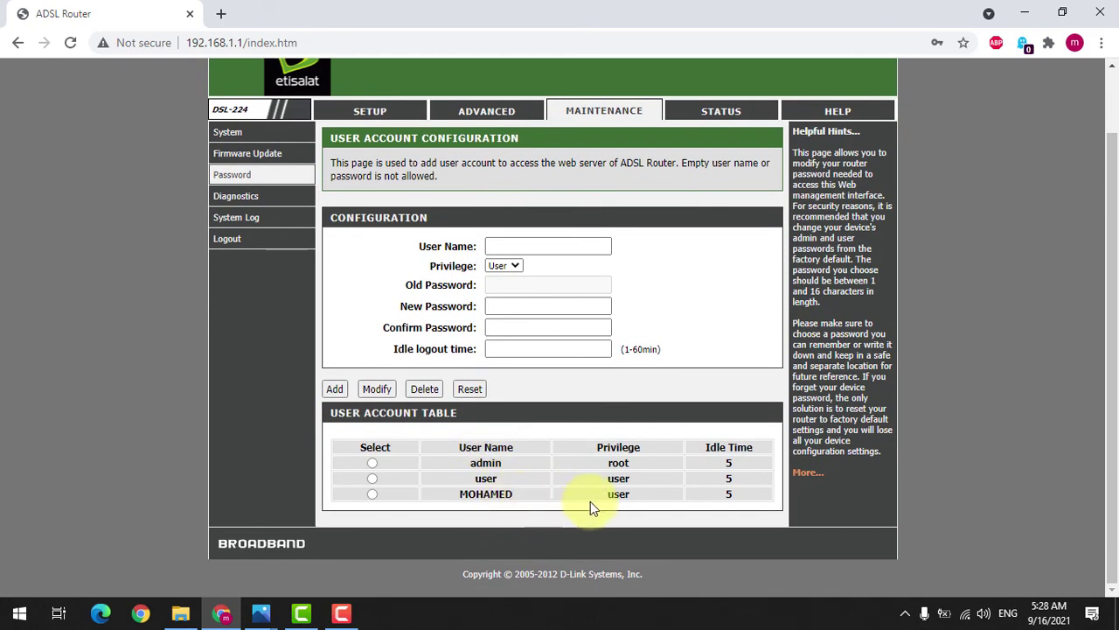
pyautogui.click(371, 494)
# Step: Open Advanced > Dynamic DNS from Setup and review the empty DDNS table
pyautogui.click(370, 111)
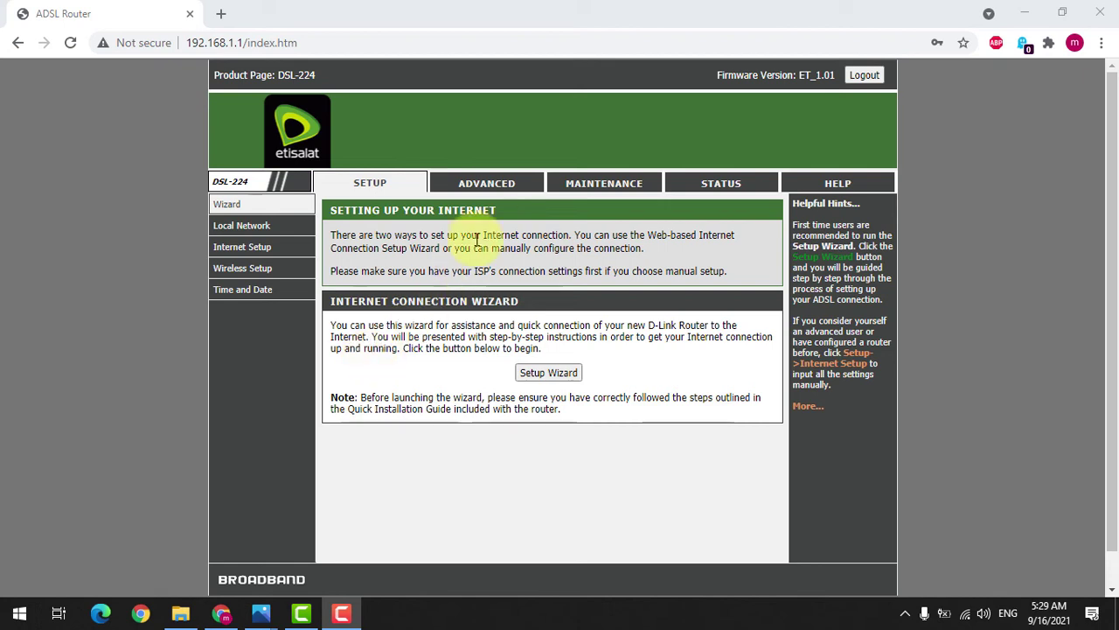
pyautogui.click(483, 182)
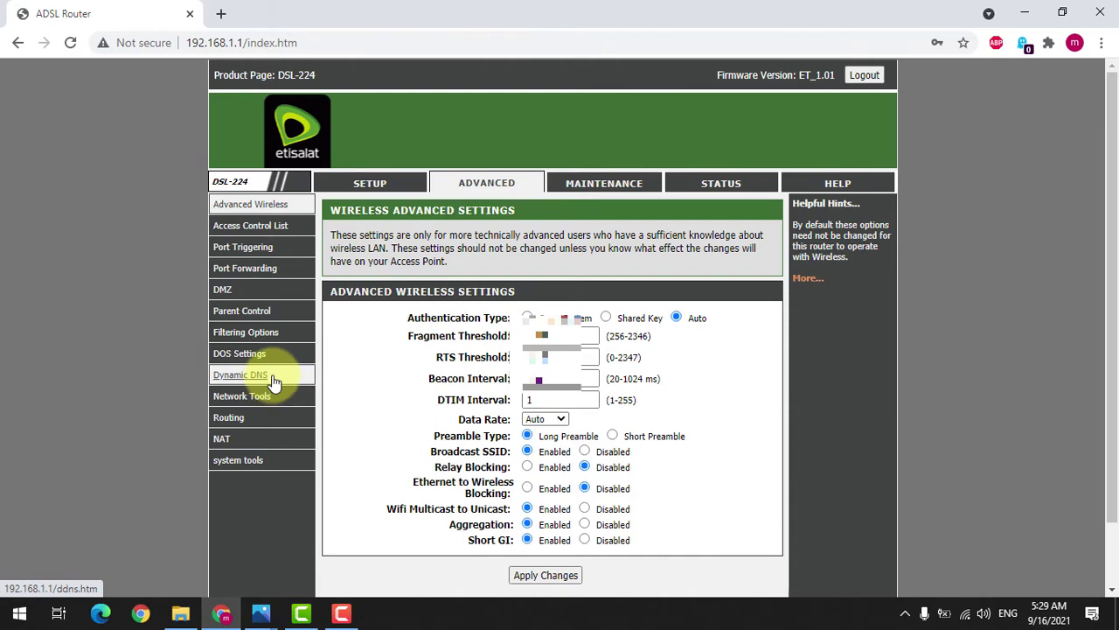
pyautogui.click(273, 382)
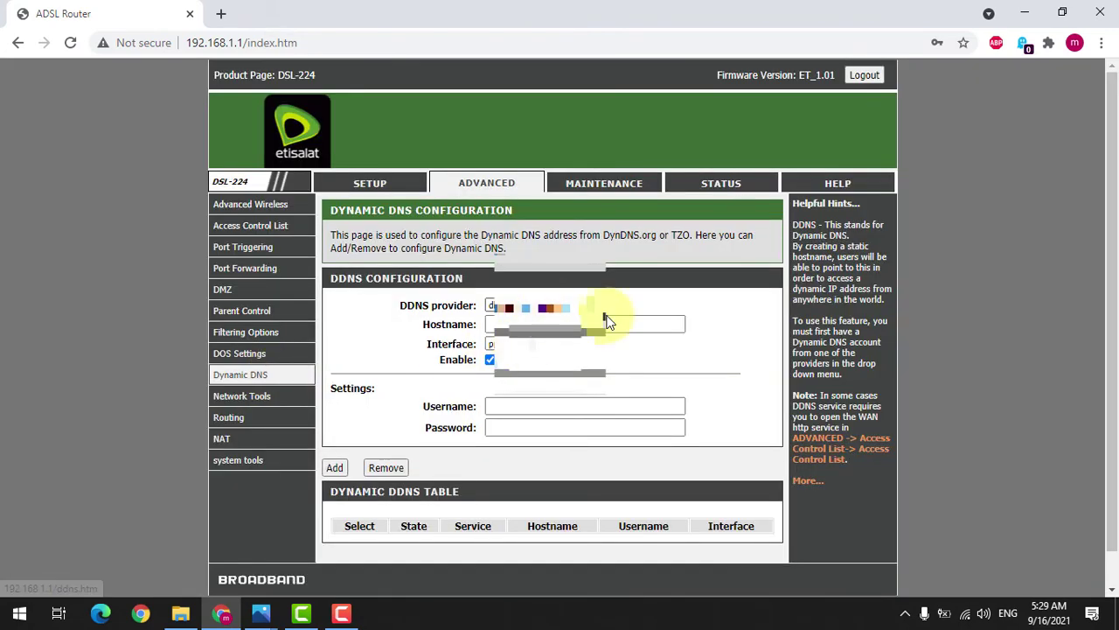
pyautogui.scroll(-1, 735, 269)
pyautogui.scroll(1, 735, 270)
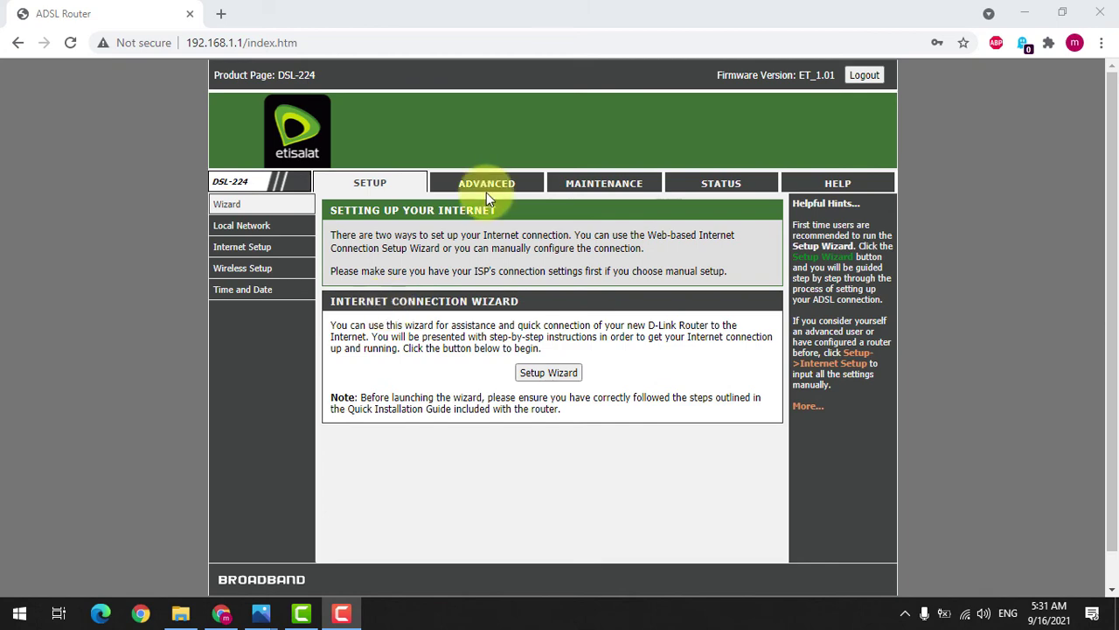
# Step: On the TR-069 page, uncheck ACS Enable, disable Periodic Inform, and apply
pyautogui.click(487, 187)
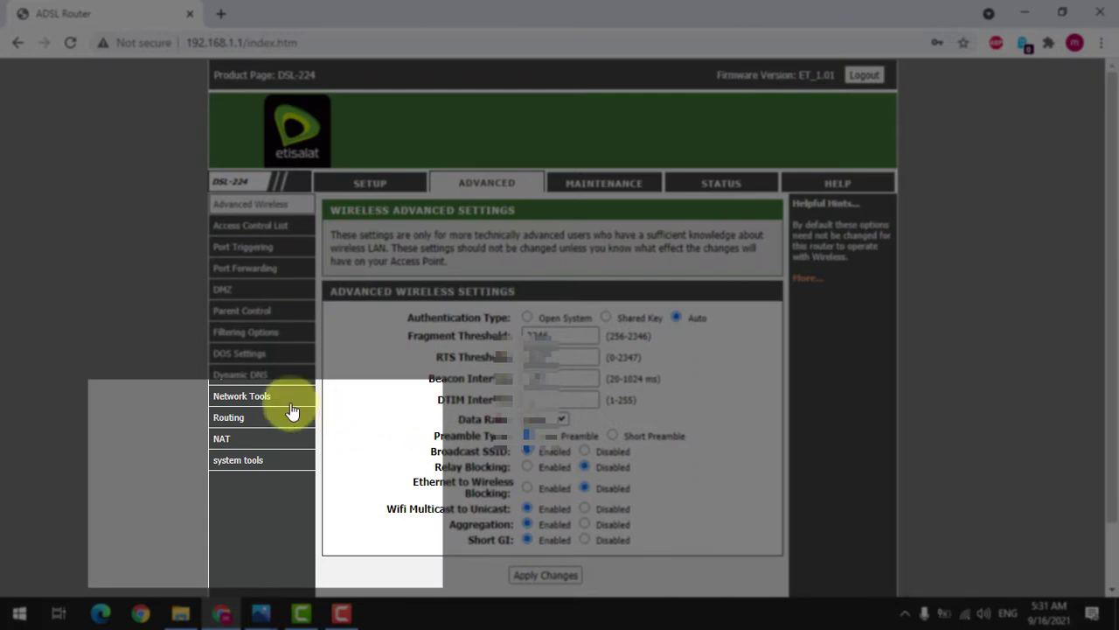
pyautogui.moveTo(244, 399)
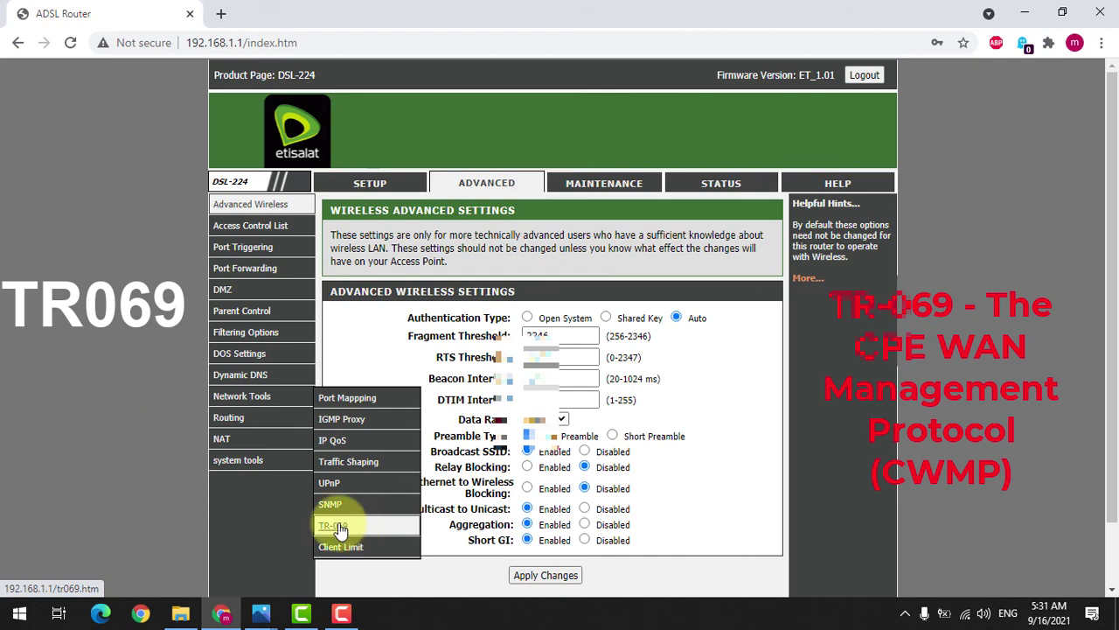
pyautogui.click(341, 527)
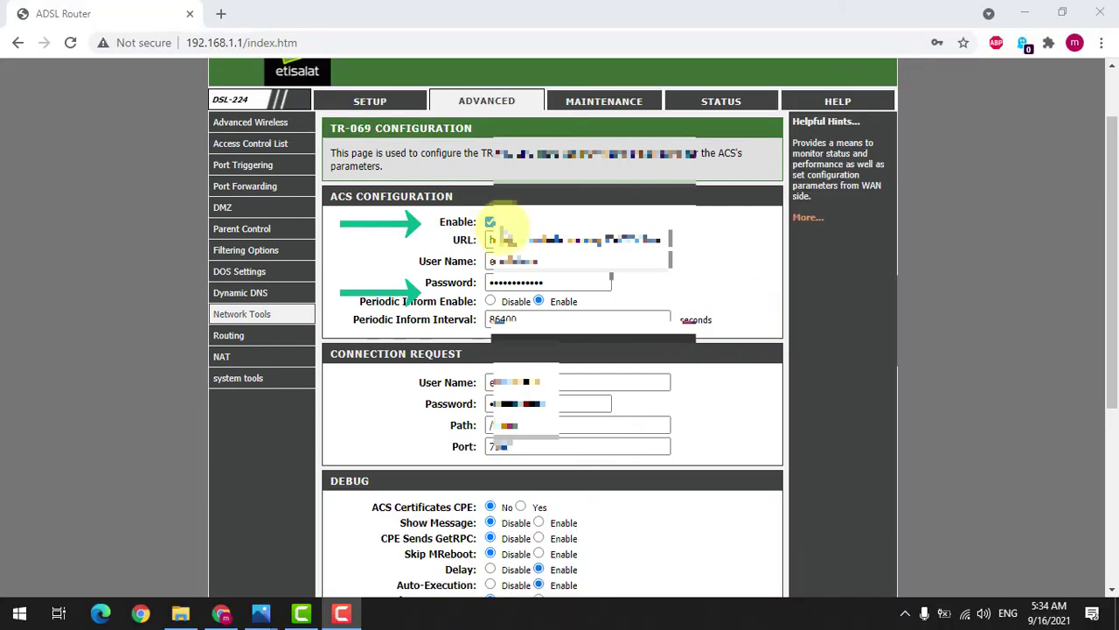
pyautogui.click(489, 224)
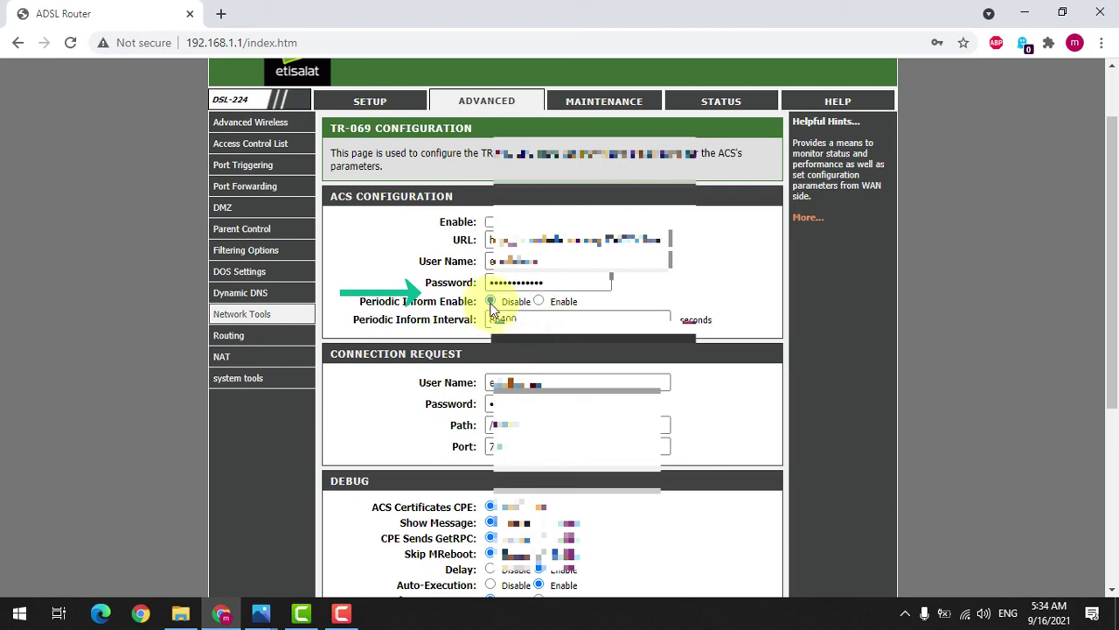
pyautogui.scroll(-2, 563, 320)
pyautogui.scroll(-1, 563, 319)
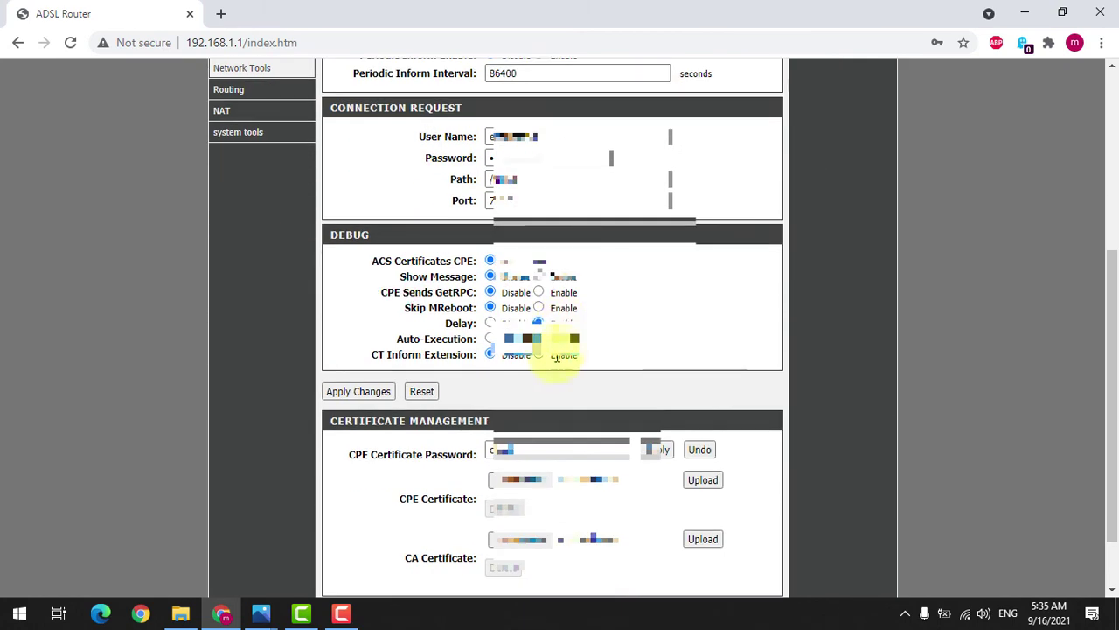
pyautogui.click(368, 395)
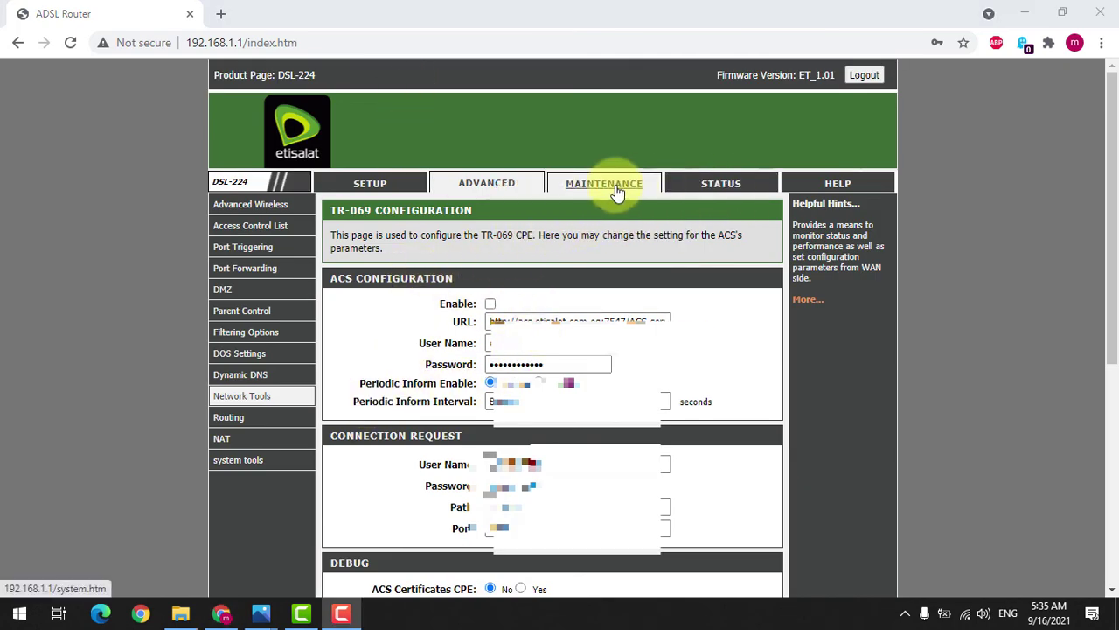
# Step: Save the configuration and reboot the router from Maintenance > System
pyautogui.click(616, 191)
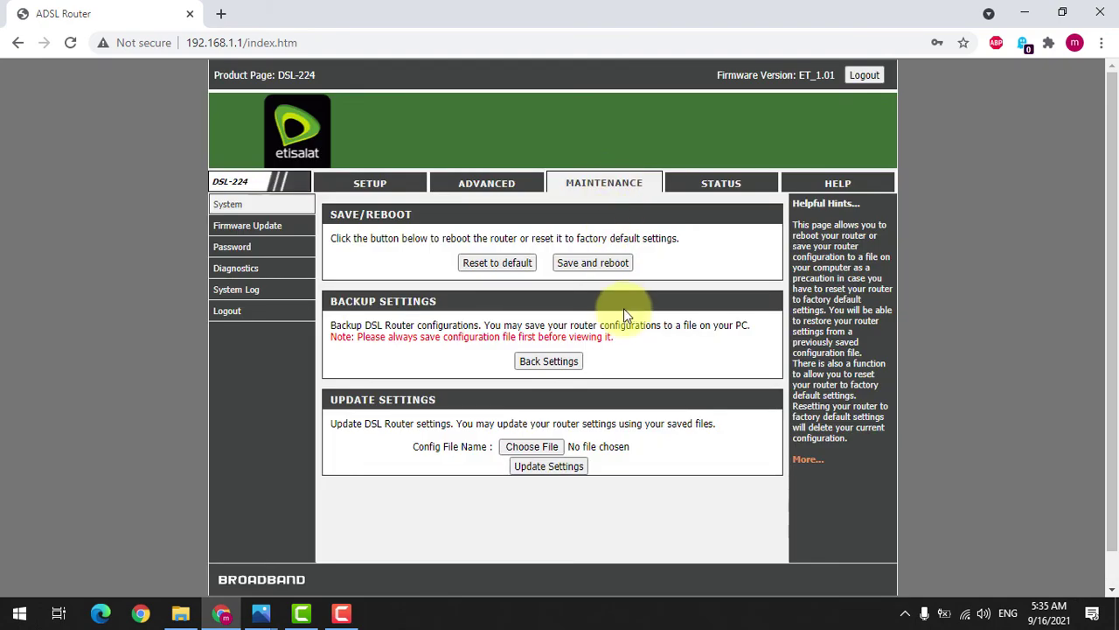
pyautogui.click(613, 265)
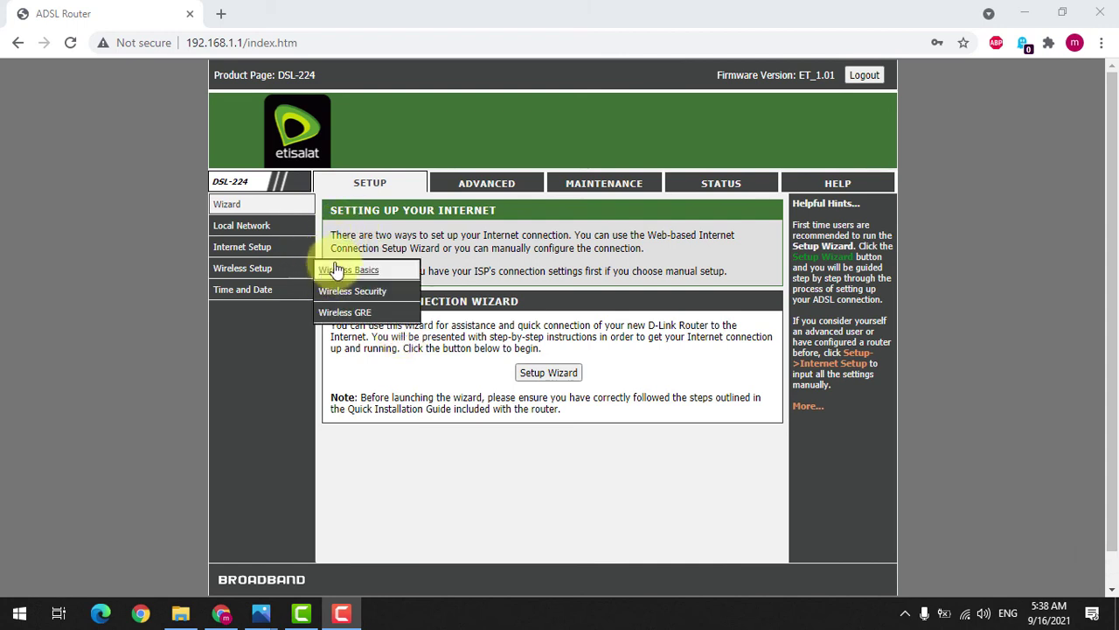
# Step: Open Internet Setup > Channel Config and review the WAN table: pppoe1 Up, pppoe2, a2, a3 Down
pyautogui.moveTo(260, 258)
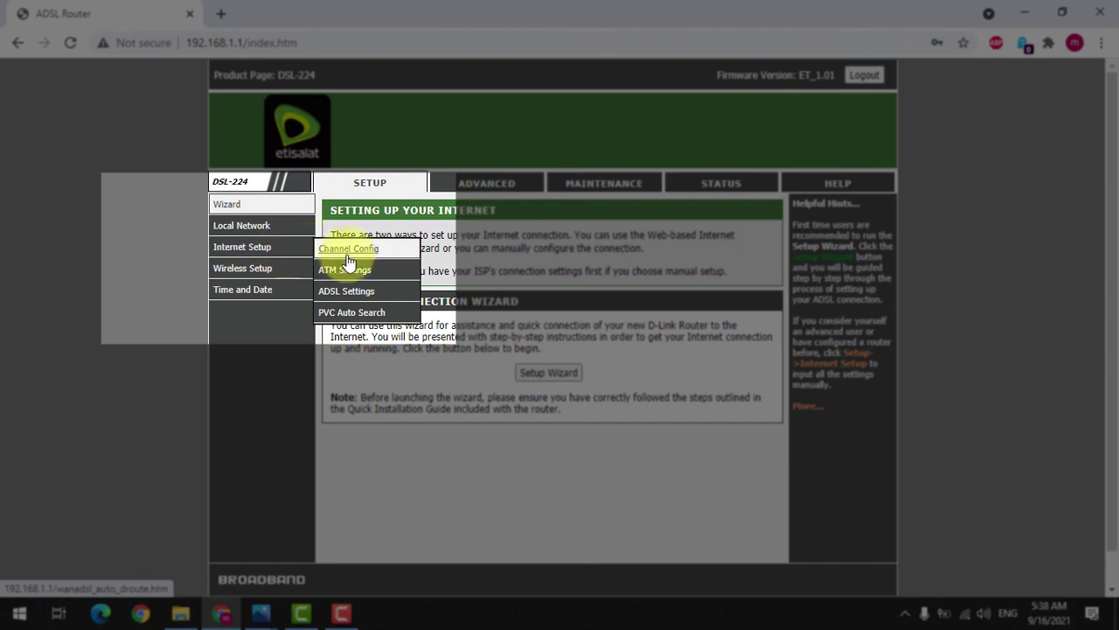
pyautogui.click(367, 250)
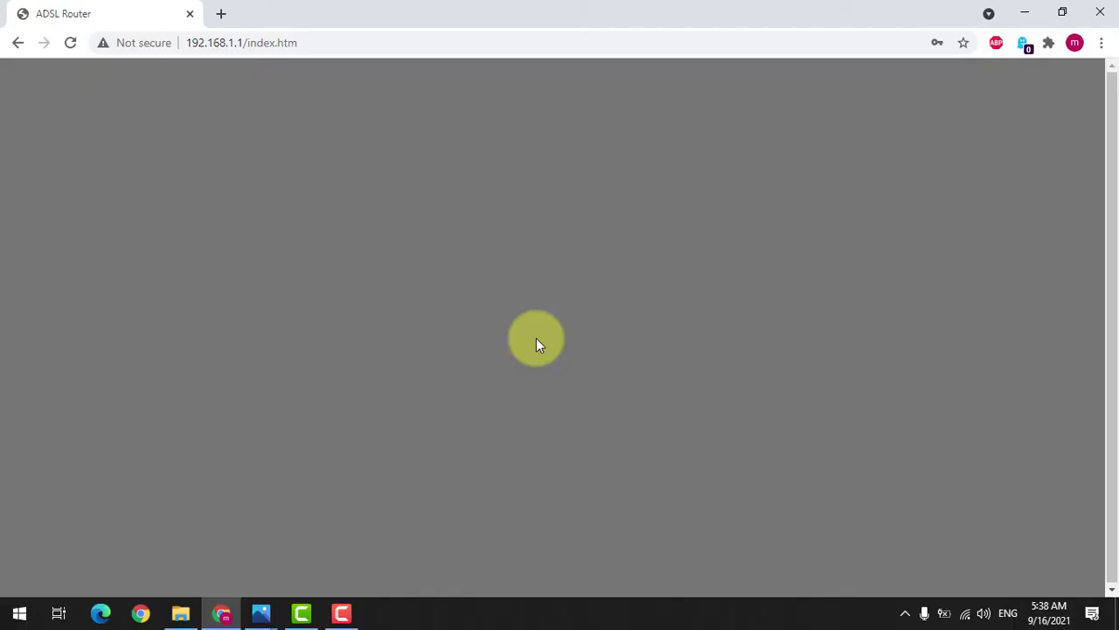
pyautogui.scroll(-3, 530, 368)
pyautogui.scroll(-3, 519, 323)
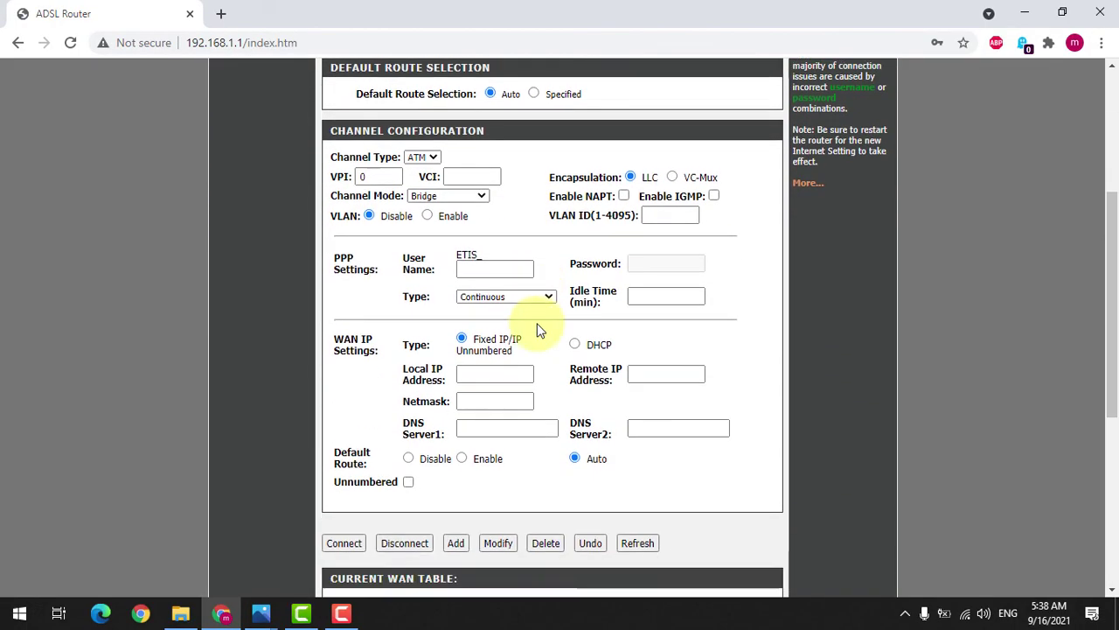
pyautogui.scroll(-3, 457, 418)
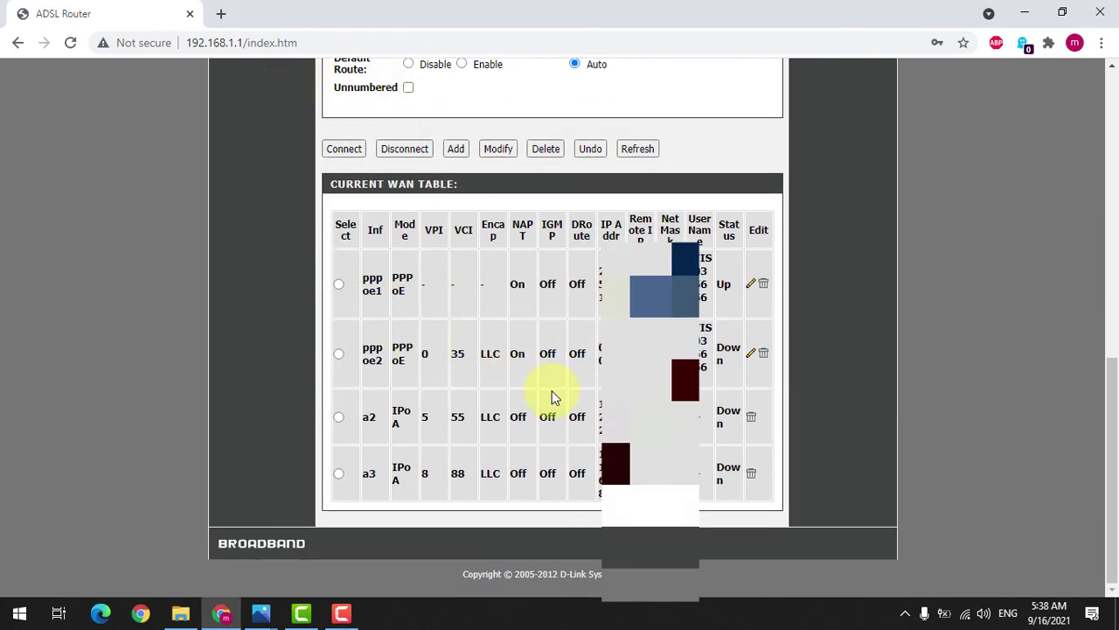
pyautogui.scroll(6, 535, 409)
pyautogui.scroll(-5, 535, 405)
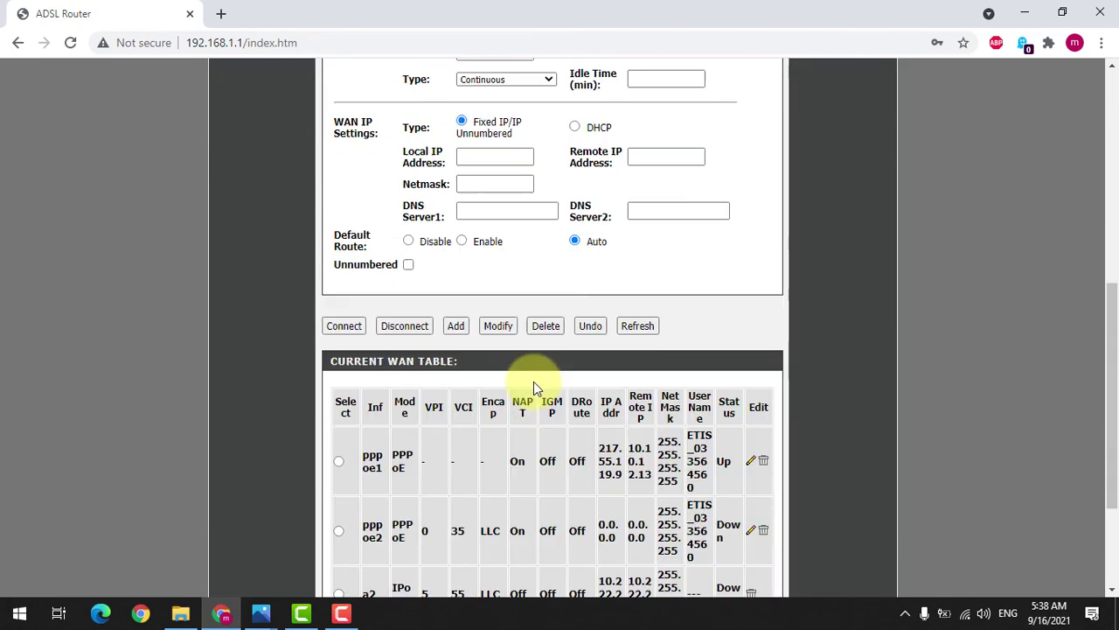
pyautogui.scroll(2, 533, 382)
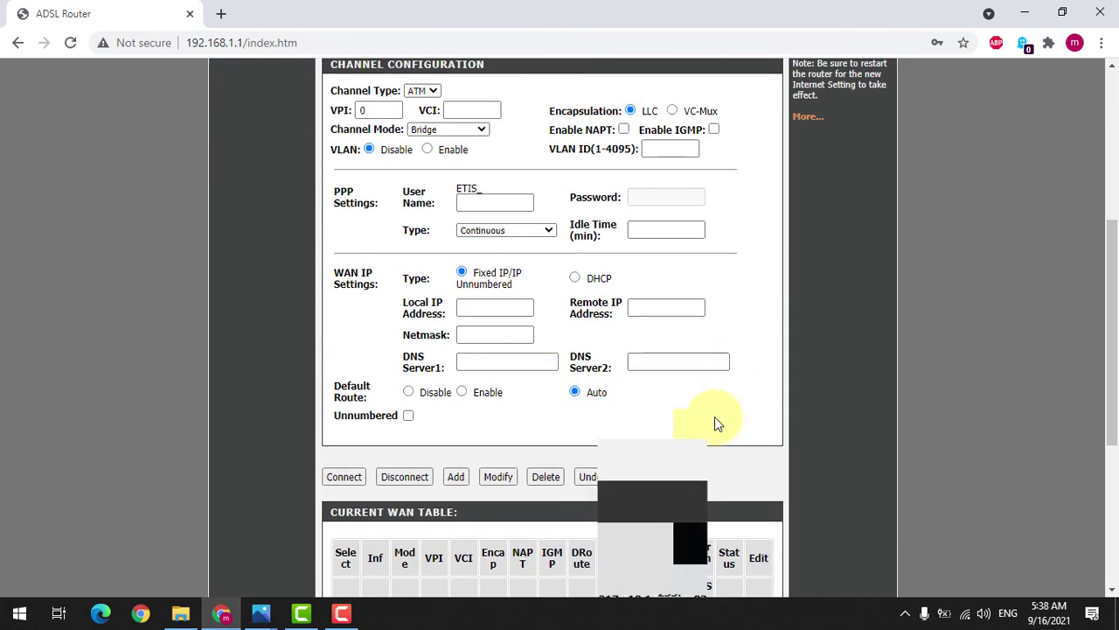
pyautogui.scroll(2, 714, 416)
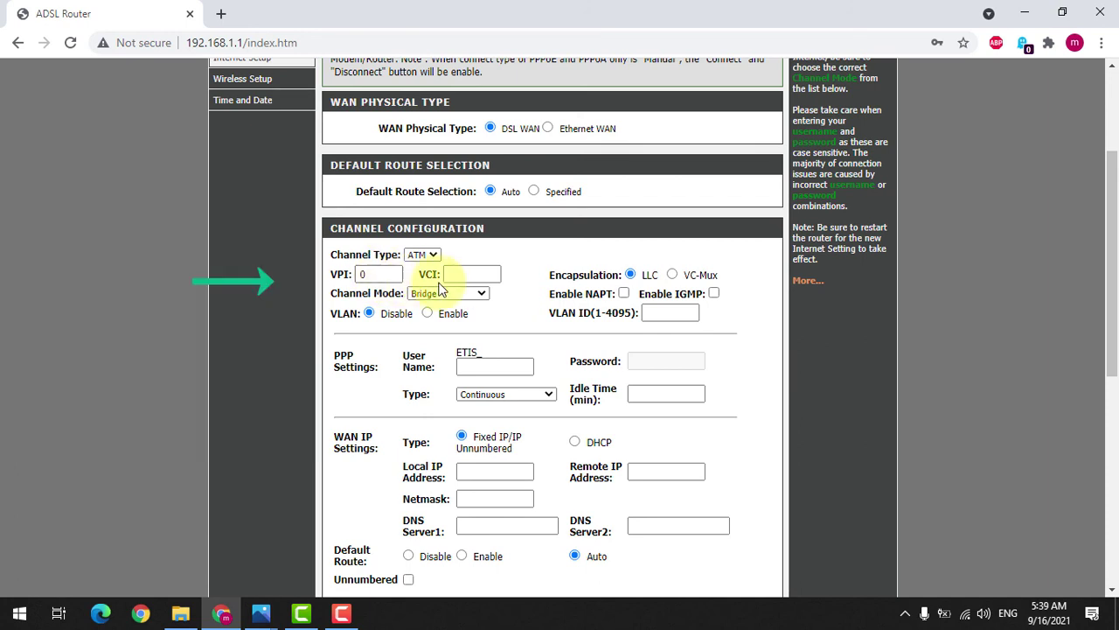
# Step: Set the channel's VCI to 35 and its Channel Mode to PPPoE
pyautogui.click(472, 274)
pyautogui.write('35')
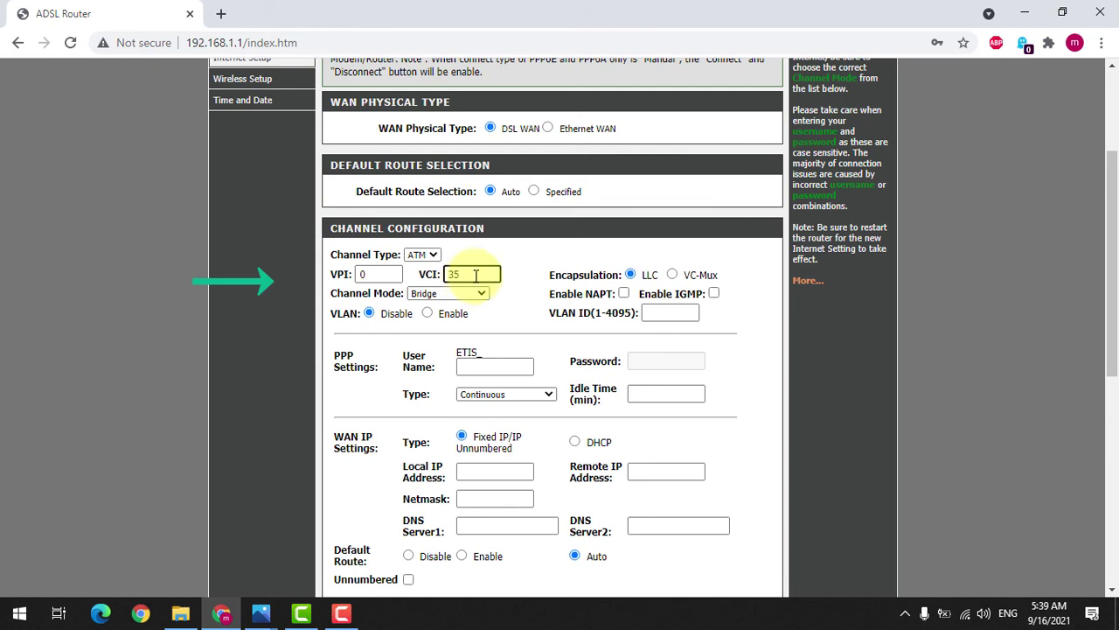
pyautogui.click(524, 304)
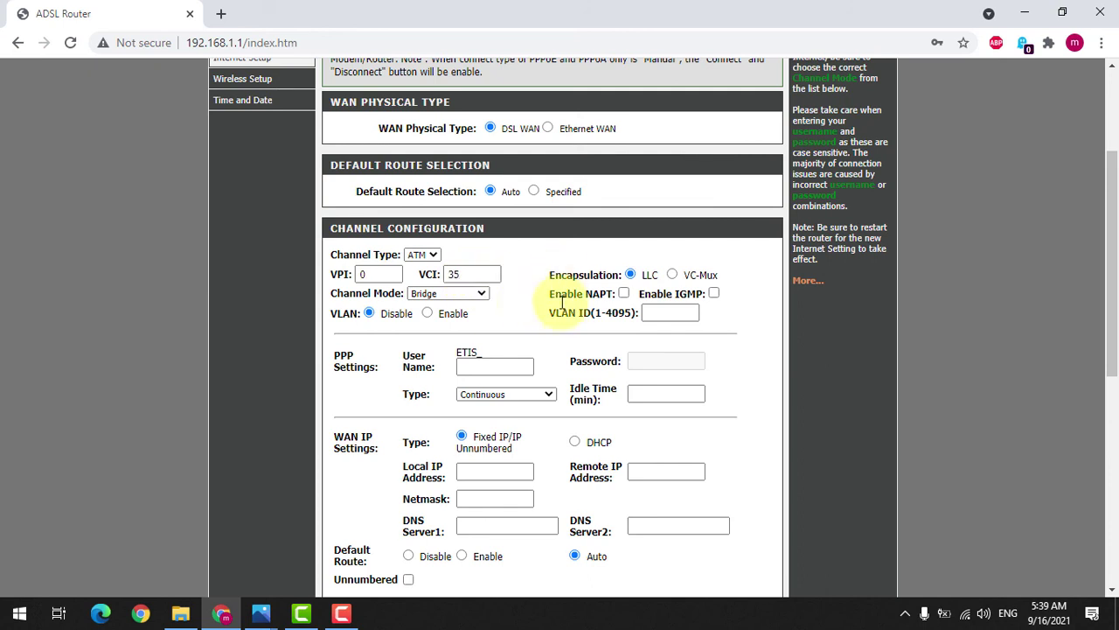
pyautogui.scroll(-1, 562, 302)
pyautogui.click(484, 282)
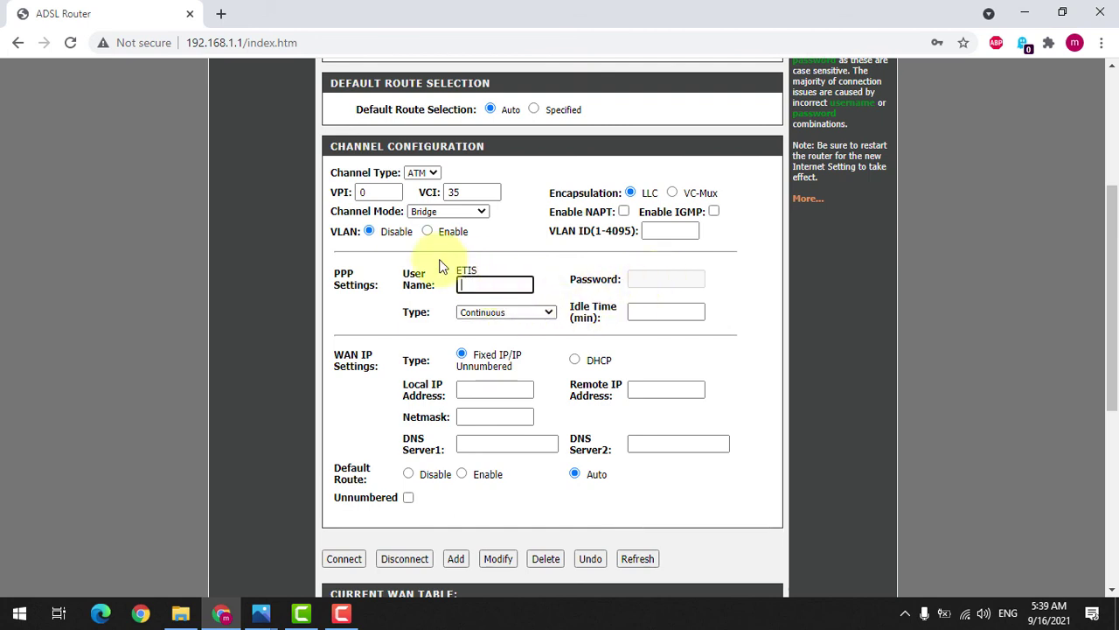
pyautogui.click(441, 215)
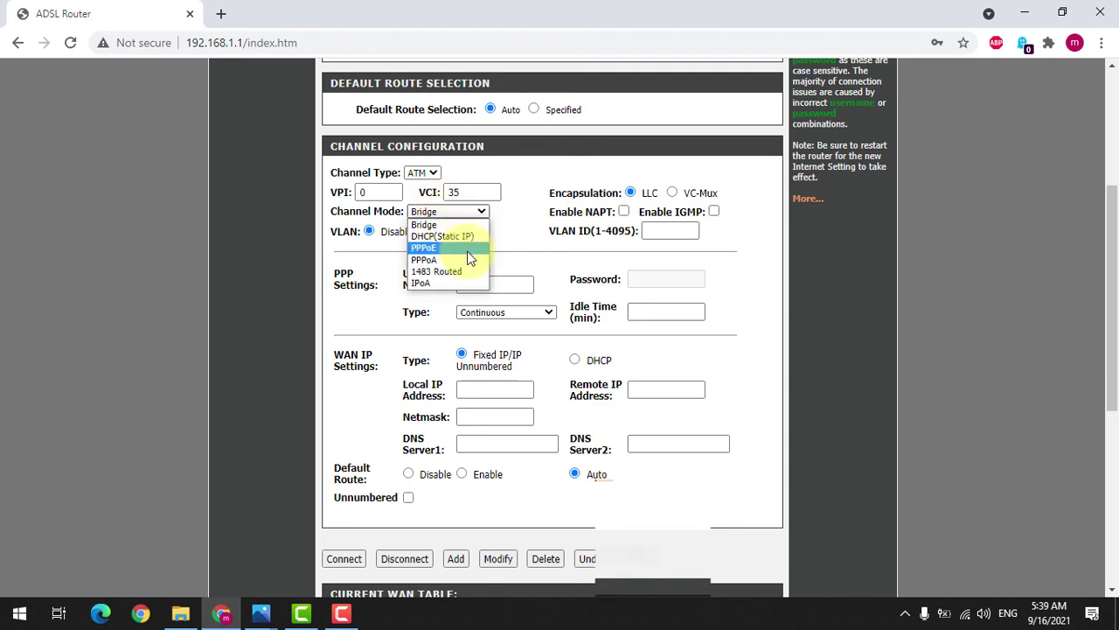
pyautogui.click(468, 250)
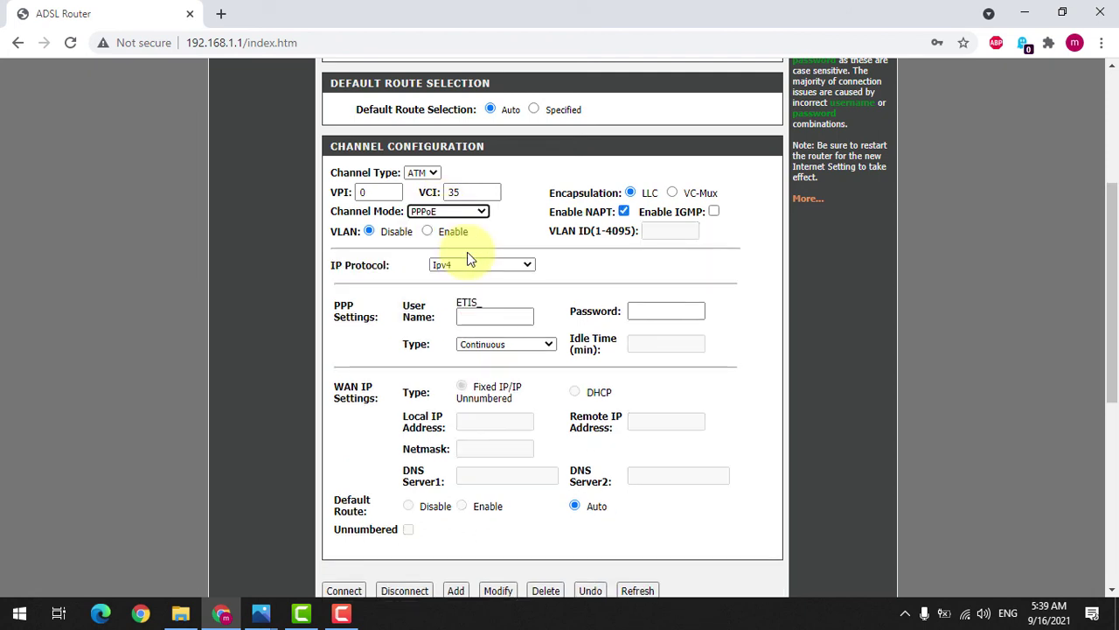
# Step: Fill in the PPP user name and password and add the channel as a WAN connection
pyautogui.click(477, 316)
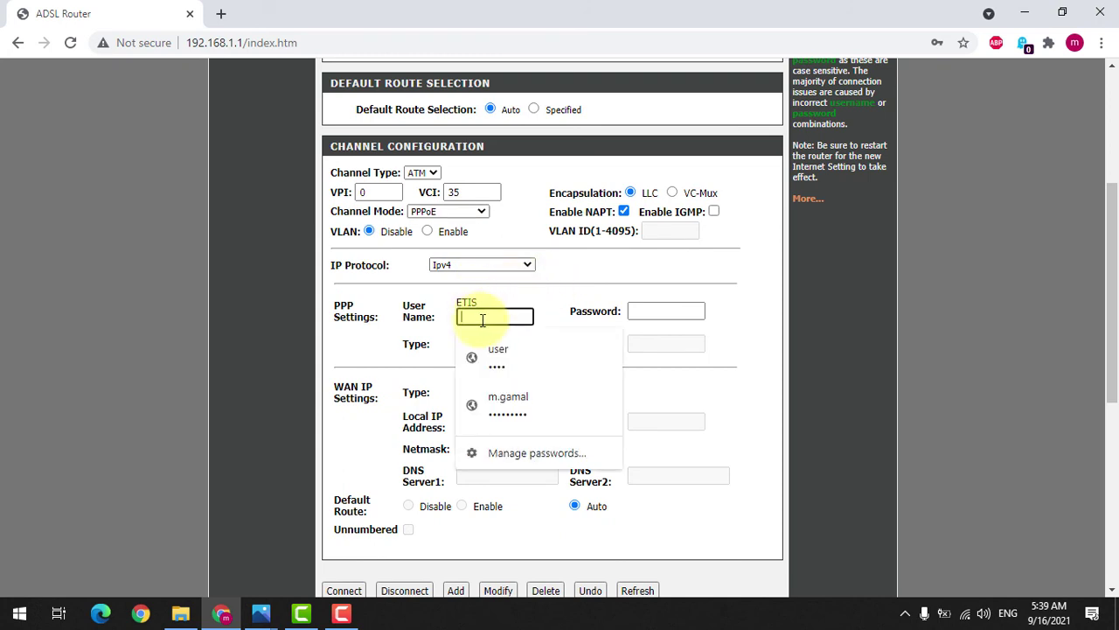
pyautogui.press('Tab')
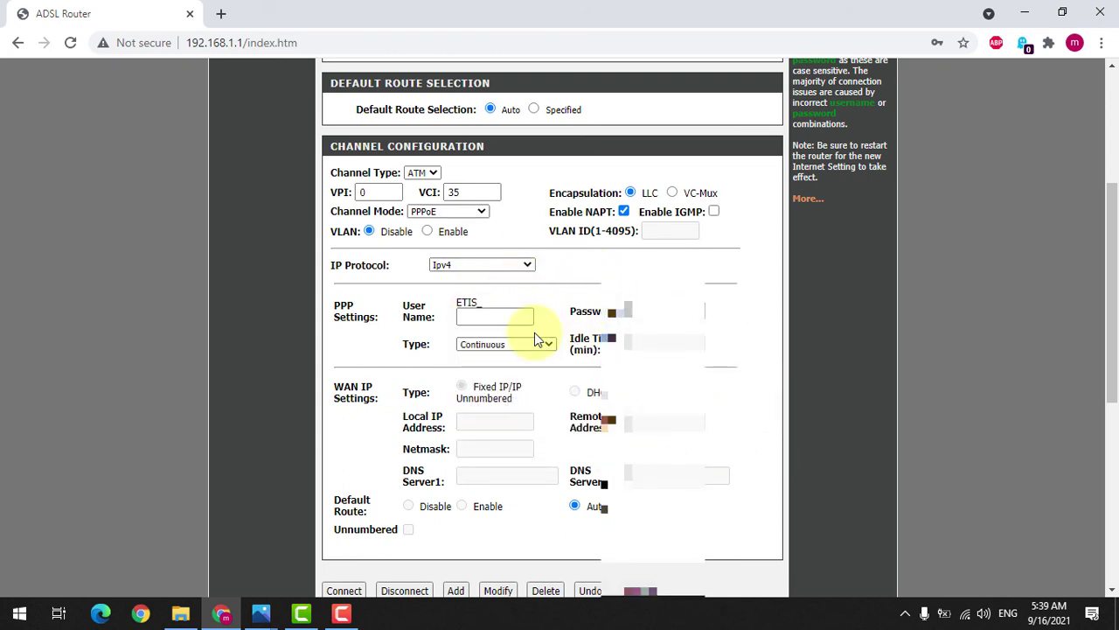
pyautogui.scroll(-3, 537, 332)
pyautogui.click(457, 429)
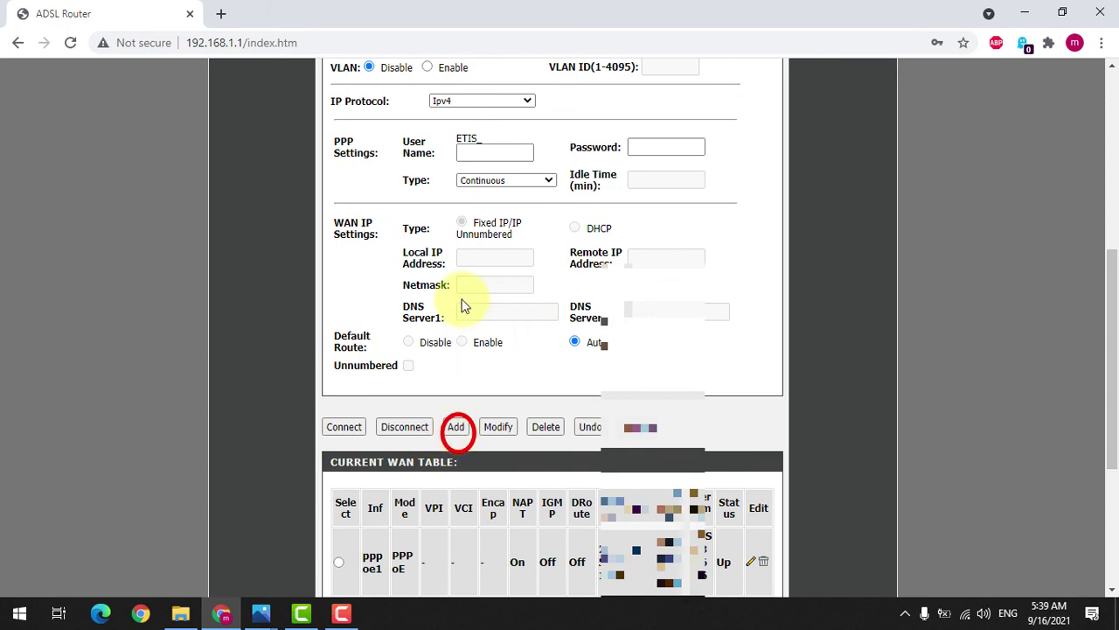
pyautogui.scroll(4, 460, 292)
pyautogui.scroll(-5, 587, 445)
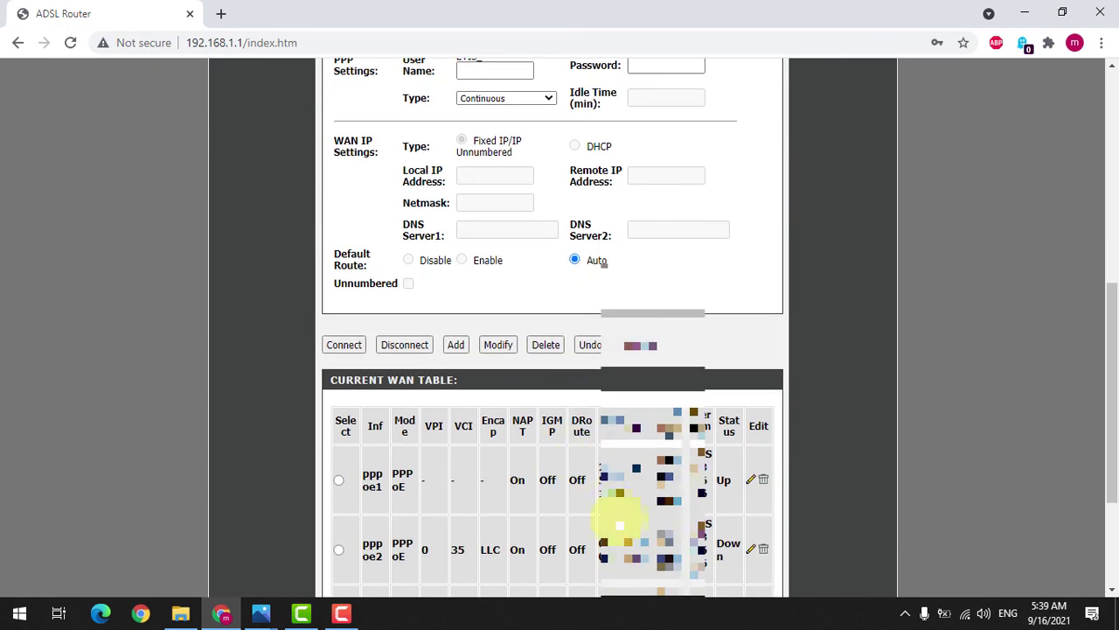
pyautogui.scroll(-2, 582, 520)
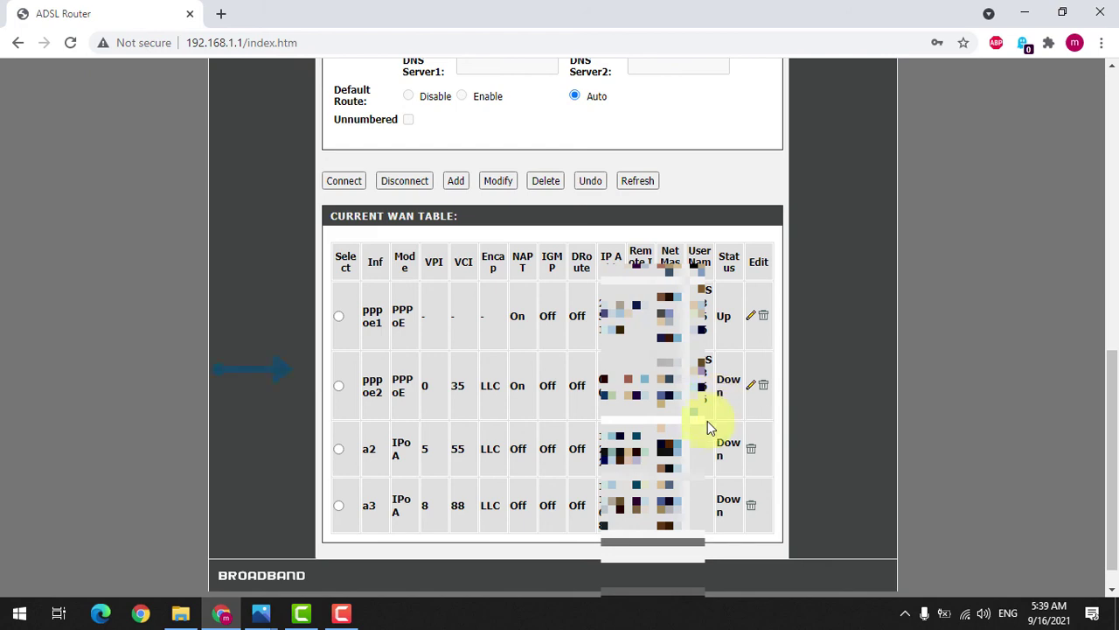
pyautogui.scroll(4, 664, 427)
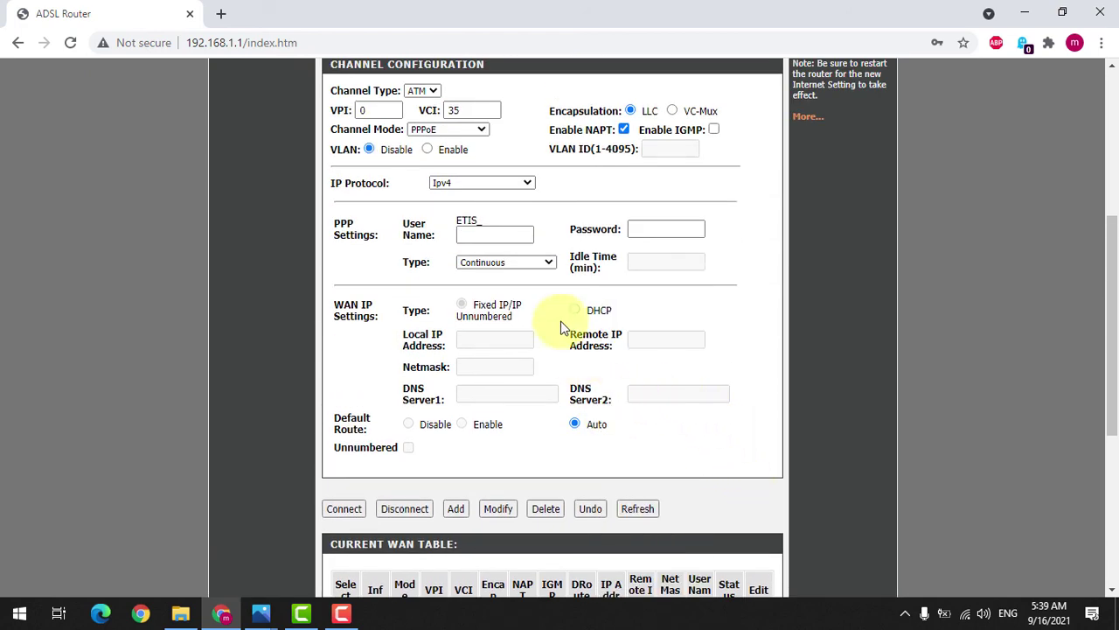
pyautogui.scroll(1, 559, 315)
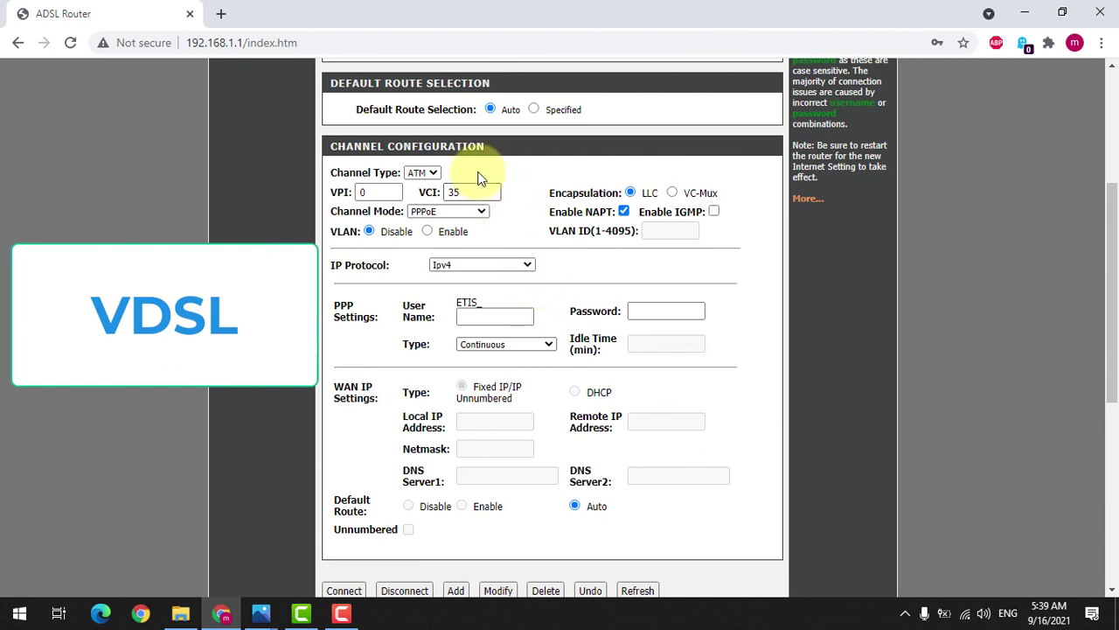
# Step: Switch the Channel Type to PTM for VDSL, keeping Channel Mode PPPoE
pyautogui.click(423, 172)
pyautogui.click(418, 197)
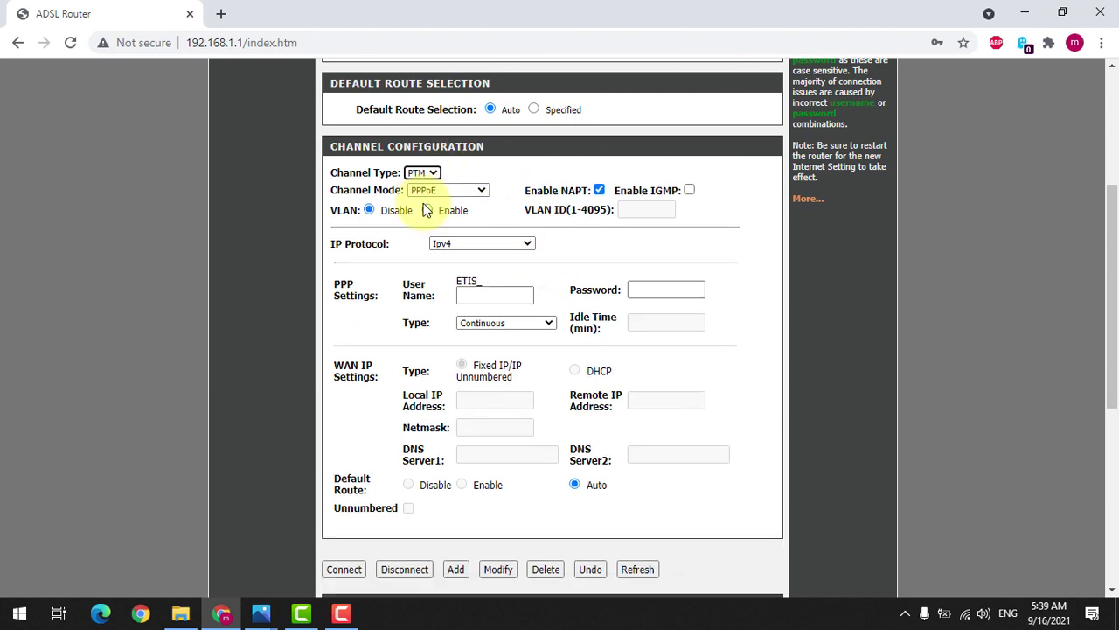
pyautogui.scroll(2, 477, 341)
pyautogui.click(461, 378)
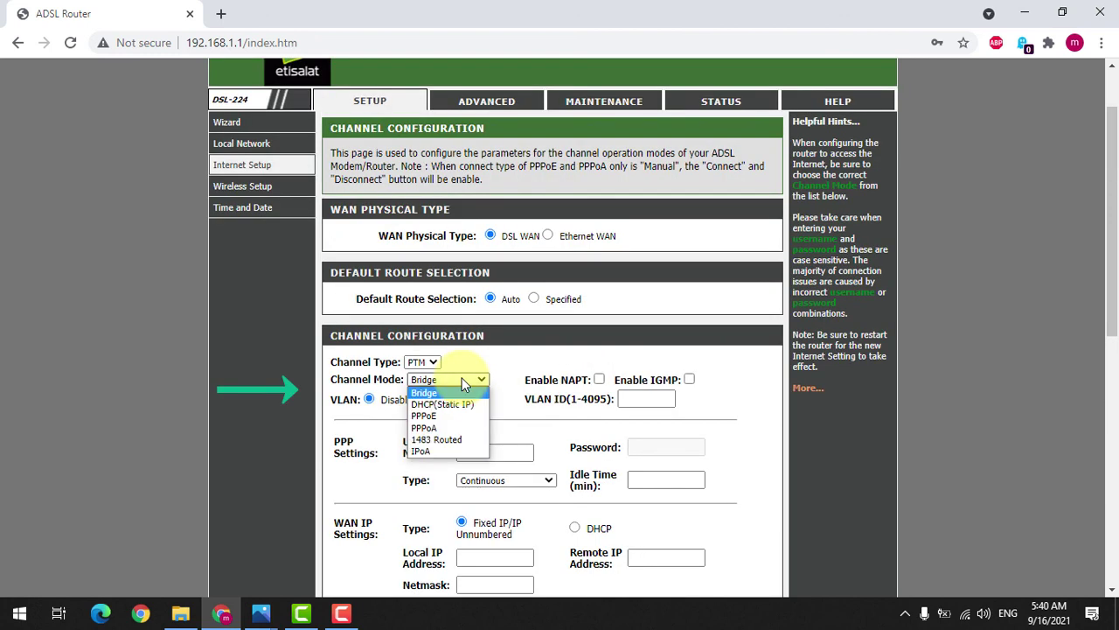
pyautogui.click(441, 418)
# Step: Set IP Protocol to Ipv4/Ipv6 and review the revealed IPv6 WAN settings
pyautogui.scroll(-1, 525, 401)
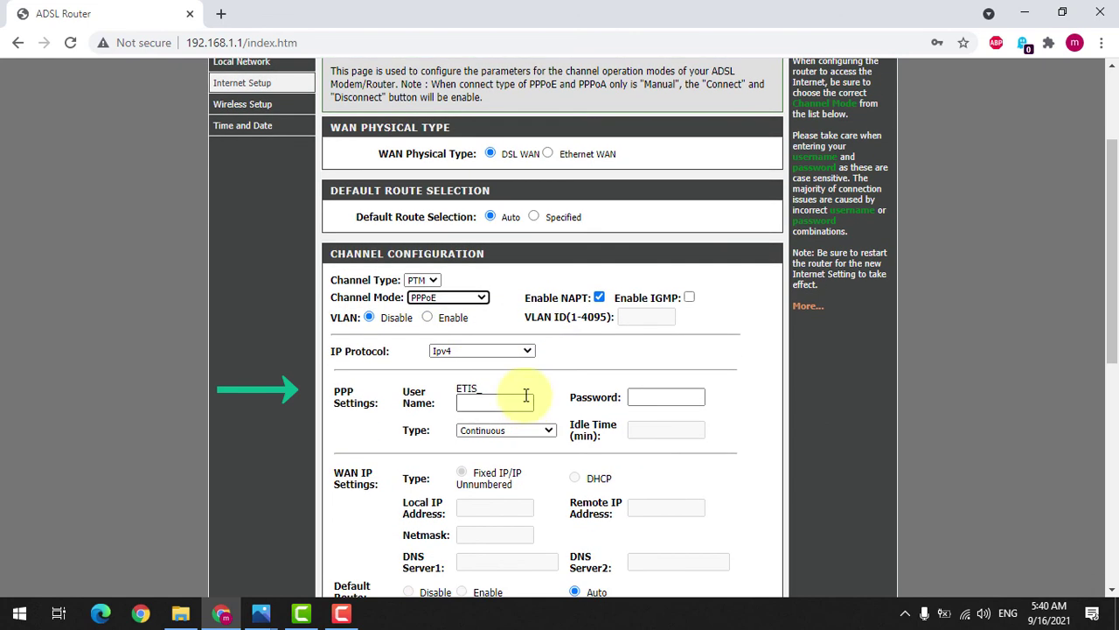
pyautogui.click(489, 352)
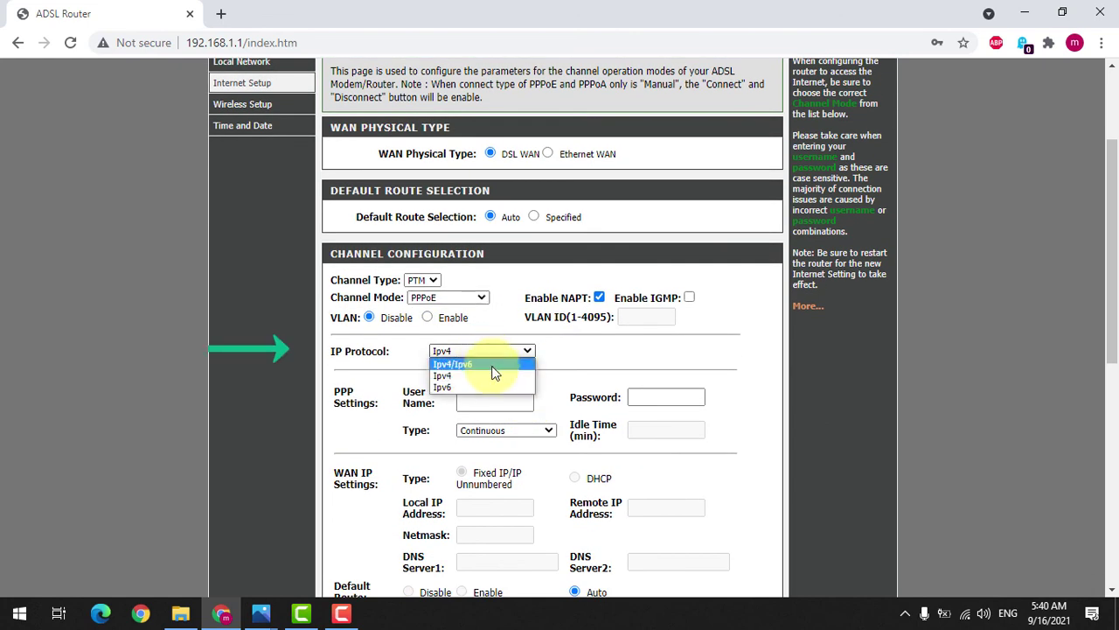
pyautogui.click(492, 366)
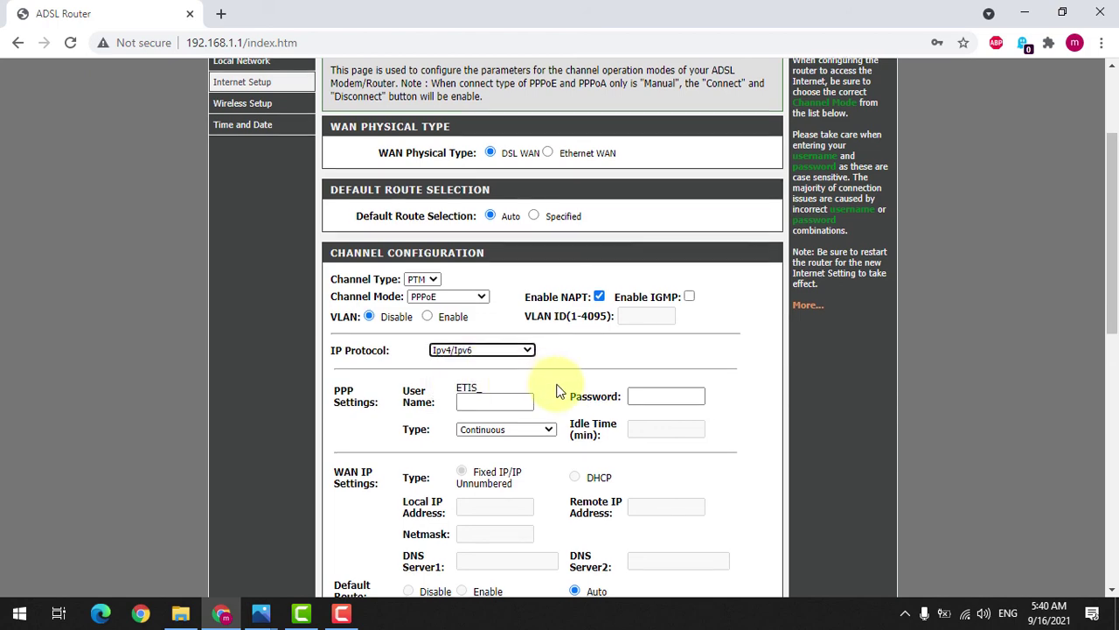
pyautogui.scroll(-2, 503, 300)
pyautogui.scroll(-2, 550, 382)
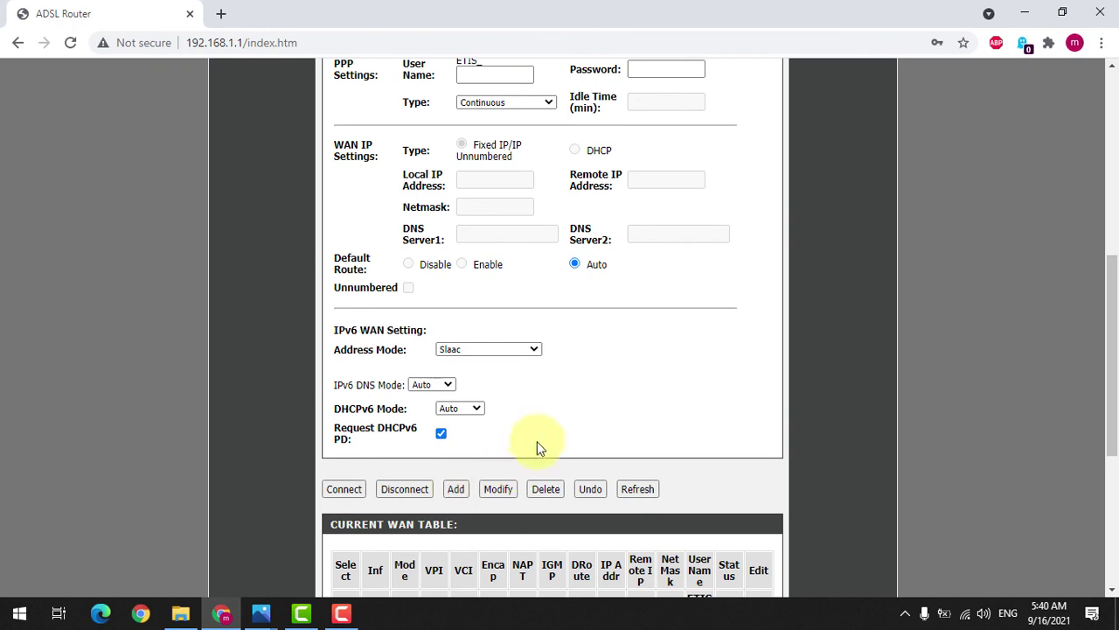
pyautogui.scroll(3, 550, 437)
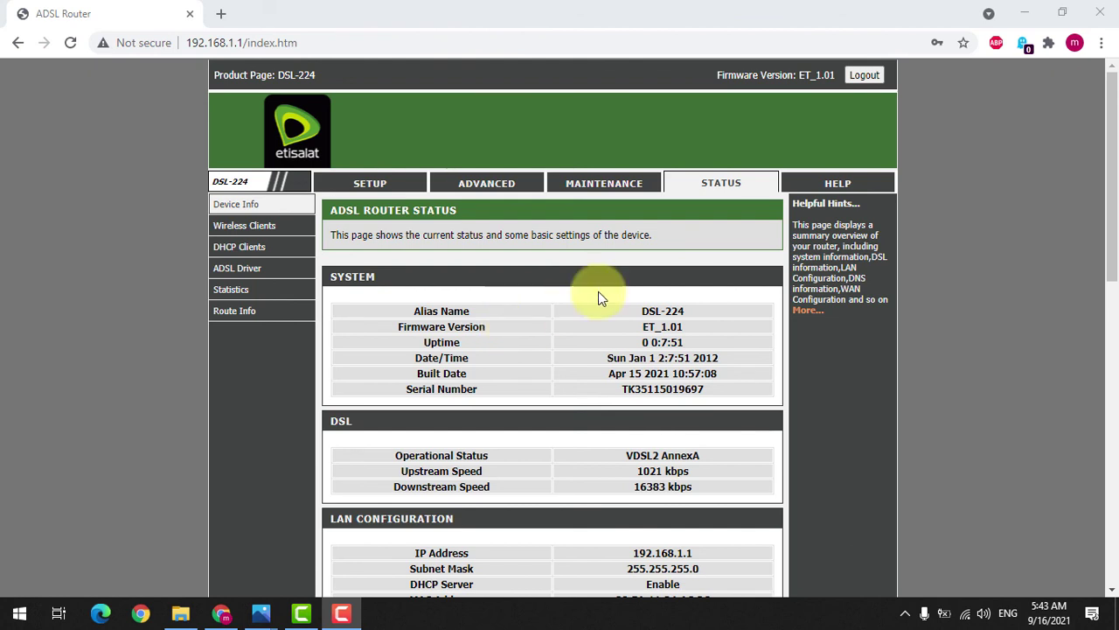
# Step: Open the Wireless Clients status page to list devices connected over Wi-Fi
pyautogui.click(253, 231)
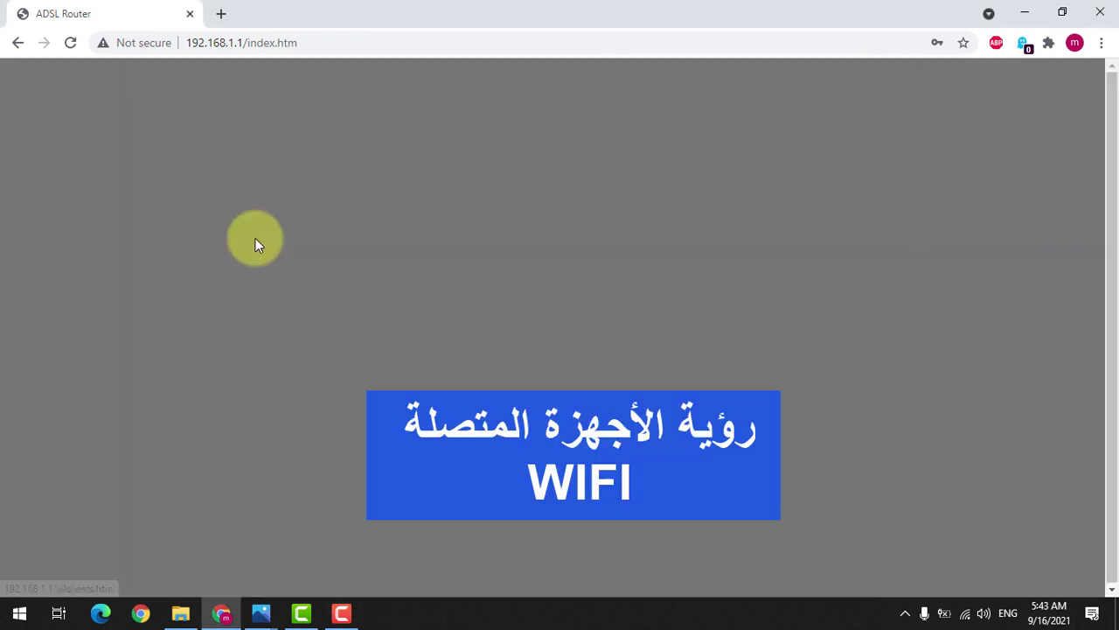